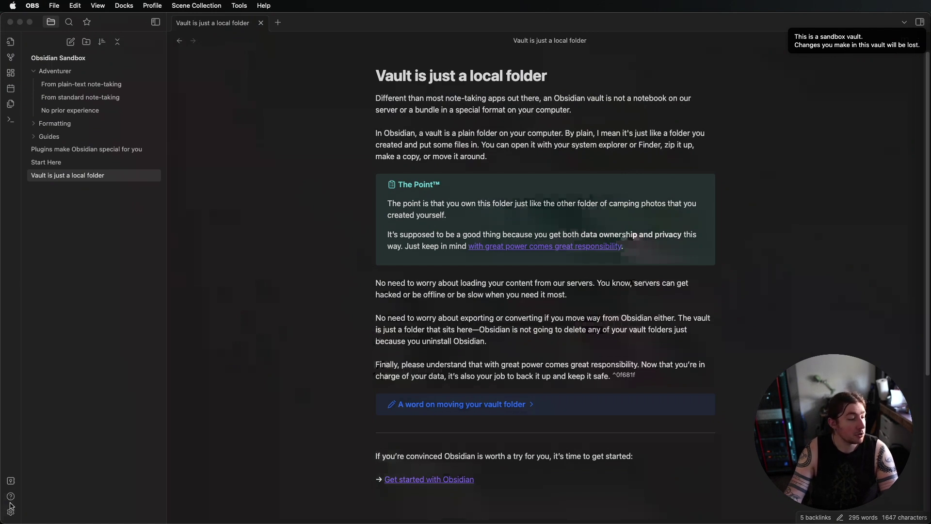
# Open the settings and turn on community plugins for the sandbox vault
pyautogui.click(11, 511)
pyautogui.click(11, 511)
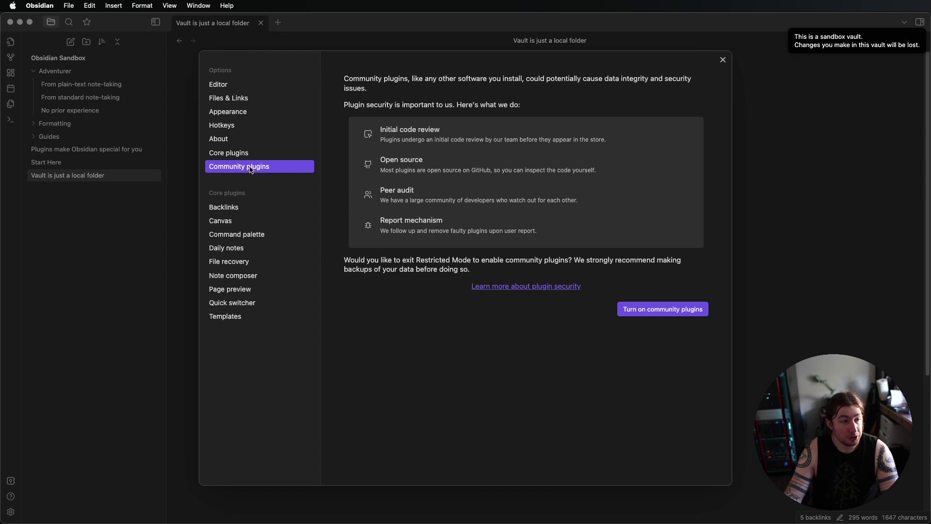
pyautogui.click(681, 311)
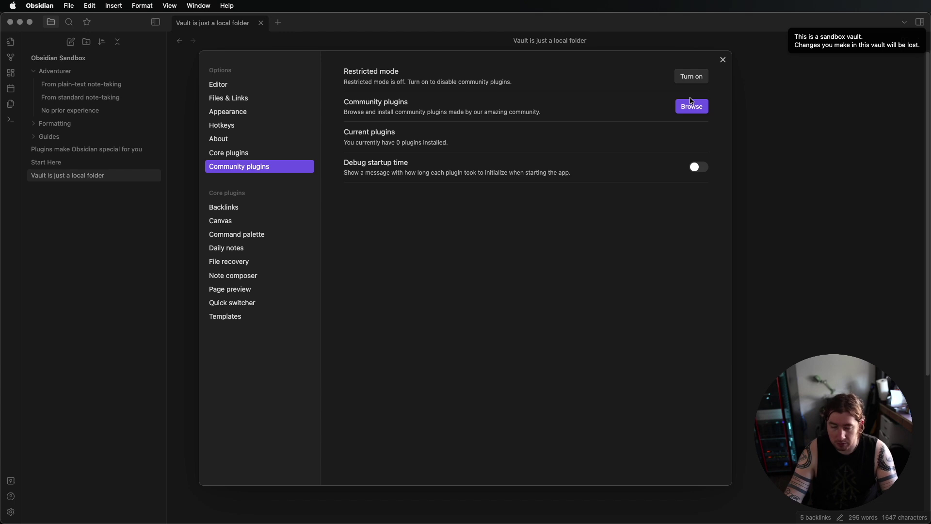
# Find the Dataview plugin among the community plugins, then install and enable it
pyautogui.click(690, 106)
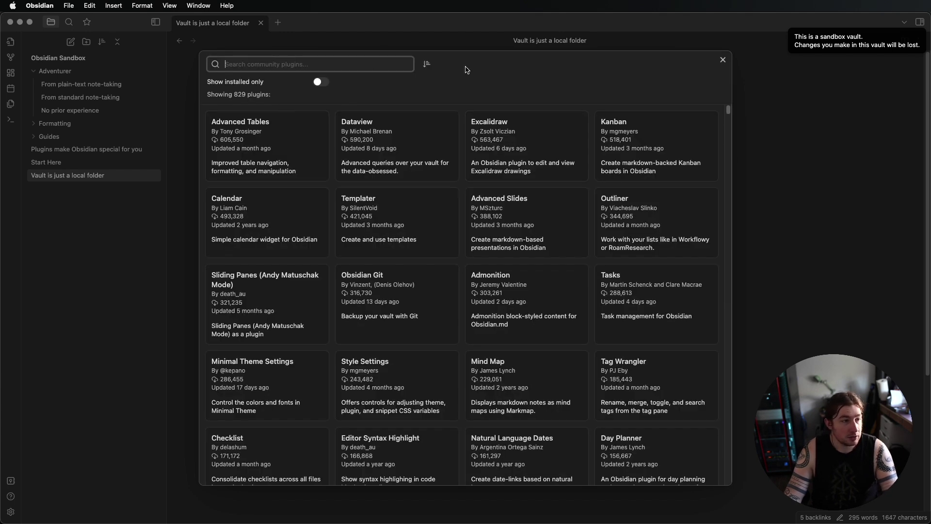
pyautogui.click(408, 140)
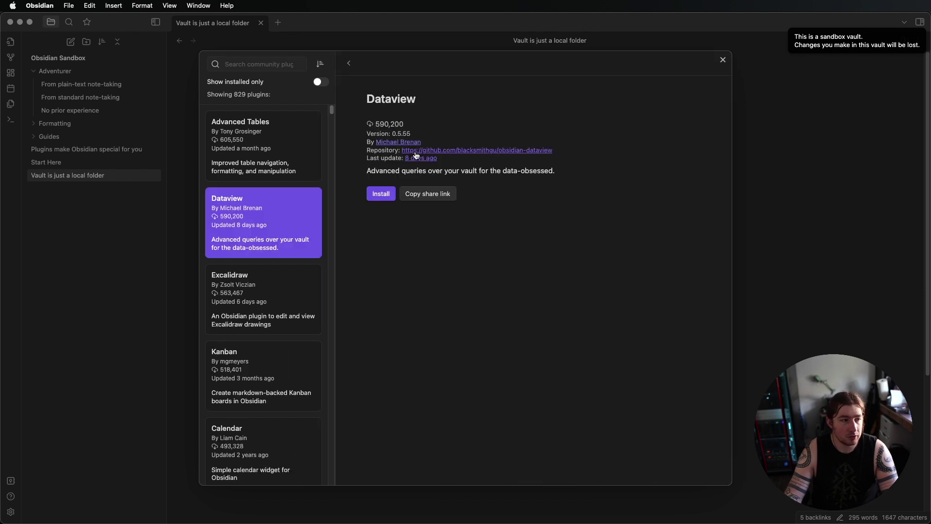
pyautogui.click(386, 195)
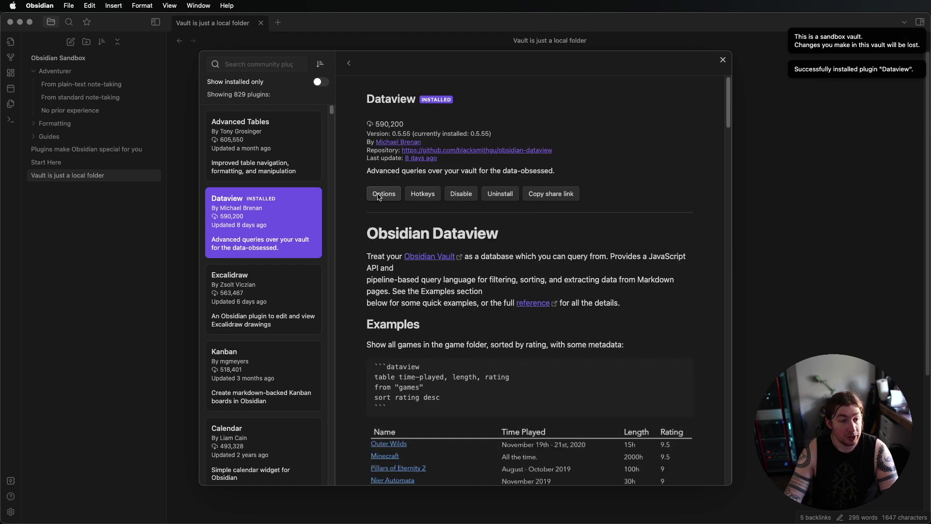
# Examine Dataview's options, including the inline query prefixes, date formats, and table and task settings
pyautogui.click(381, 197)
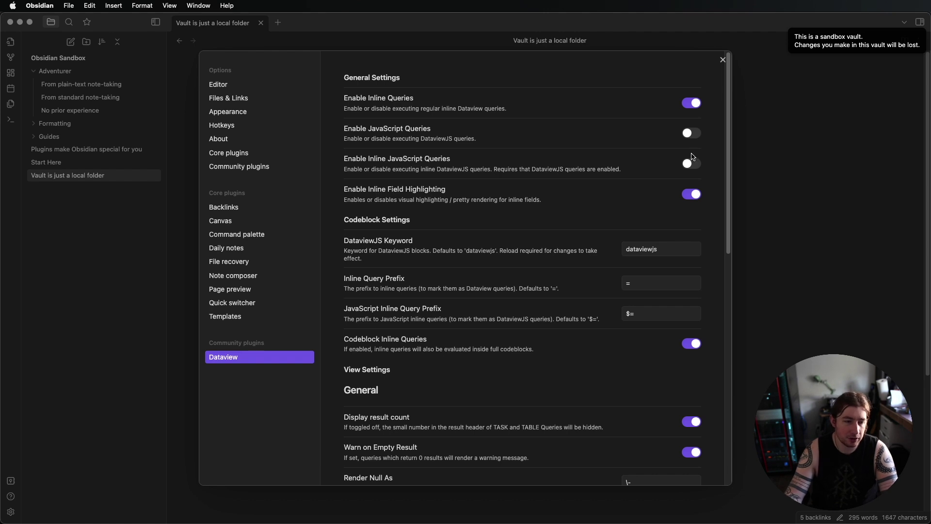
pyautogui.scroll(-2, 667, 176)
pyautogui.scroll(-2, 430, 177)
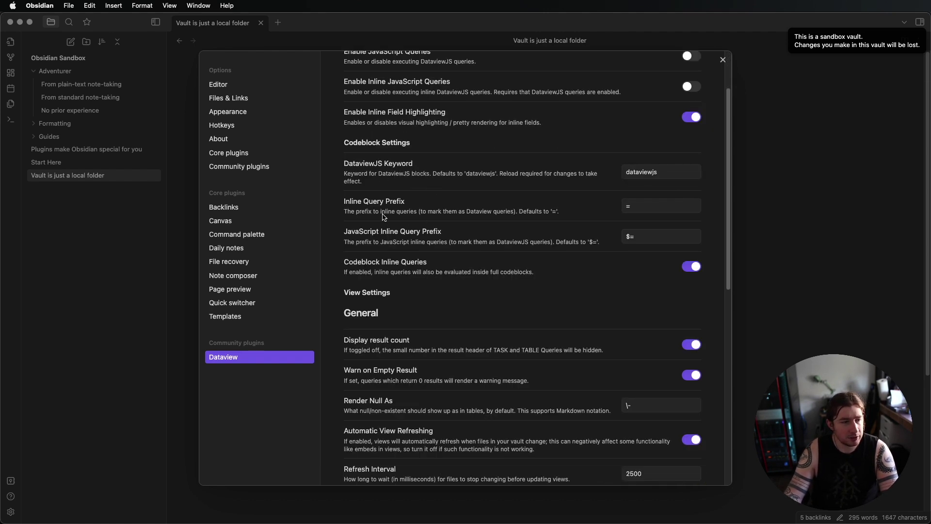
pyautogui.click(631, 205)
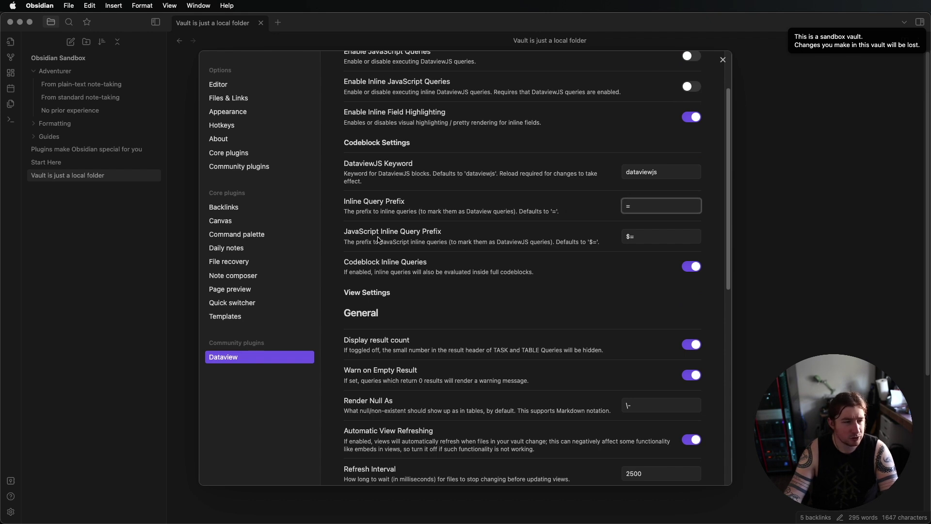
pyautogui.click(645, 237)
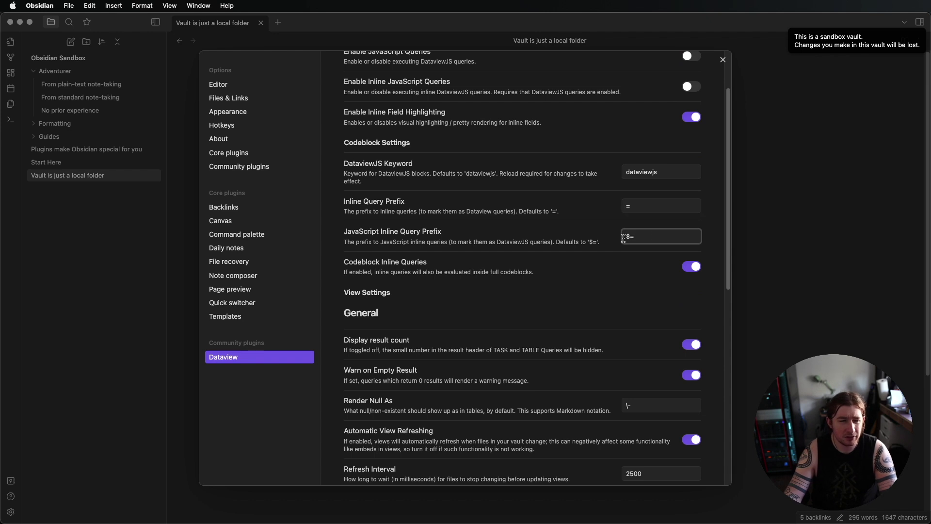
pyautogui.scroll(-1, 671, 237)
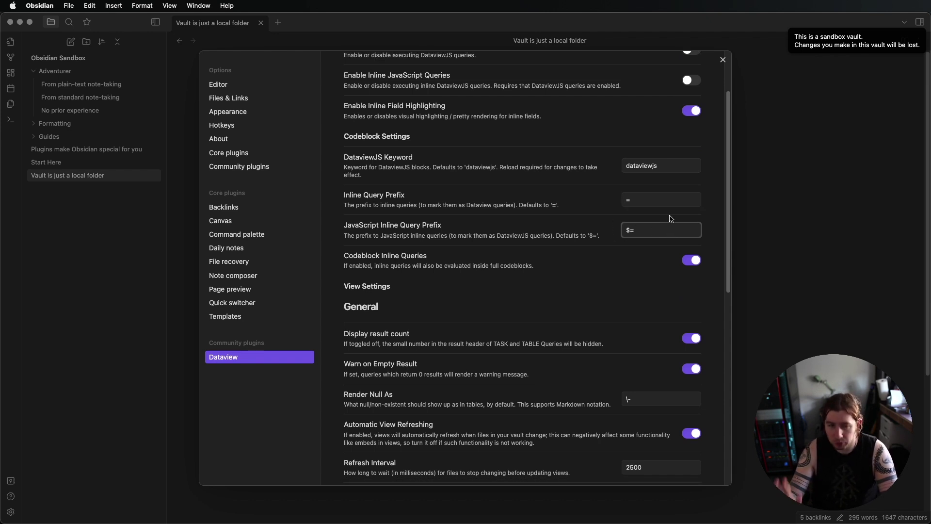
pyautogui.scroll(-5, 671, 218)
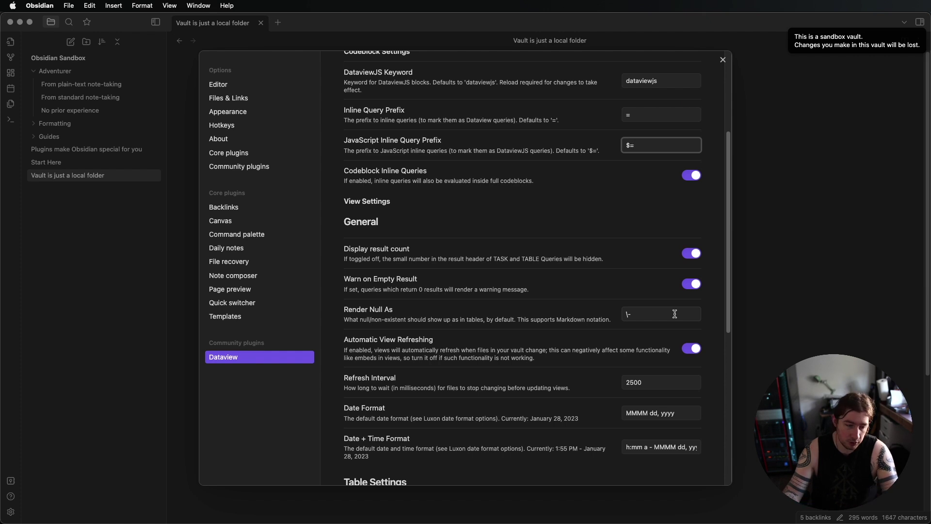
pyautogui.scroll(-2, 678, 321)
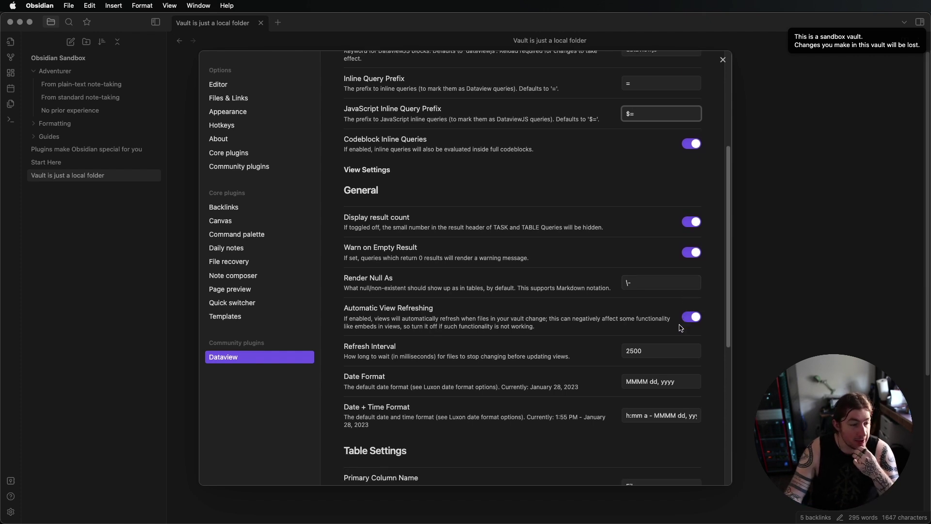
pyautogui.click(680, 383)
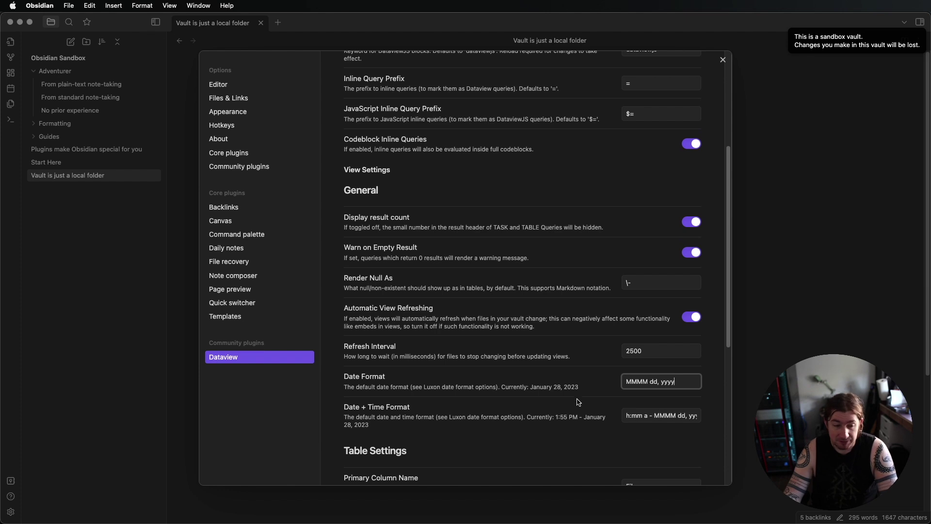
pyautogui.scroll(-5, 579, 403)
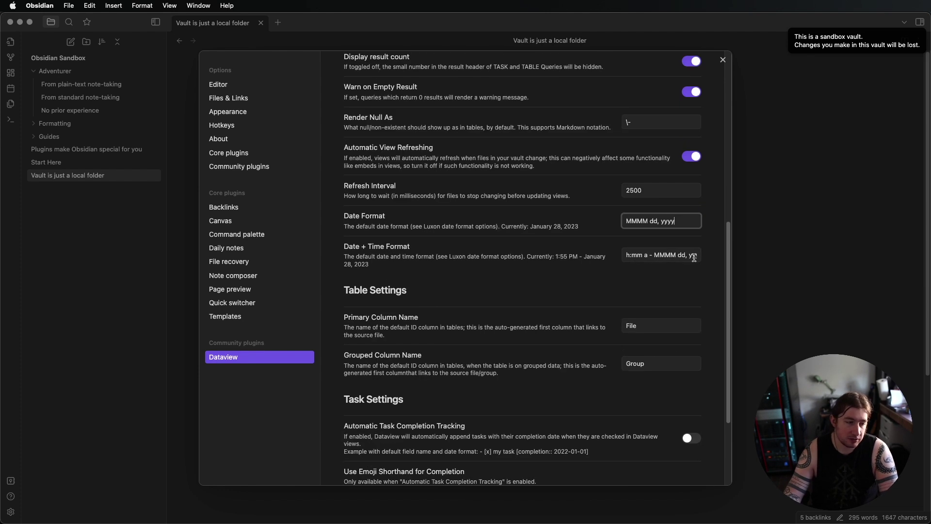
pyautogui.scroll(-1, 577, 307)
pyautogui.scroll(-4, 577, 308)
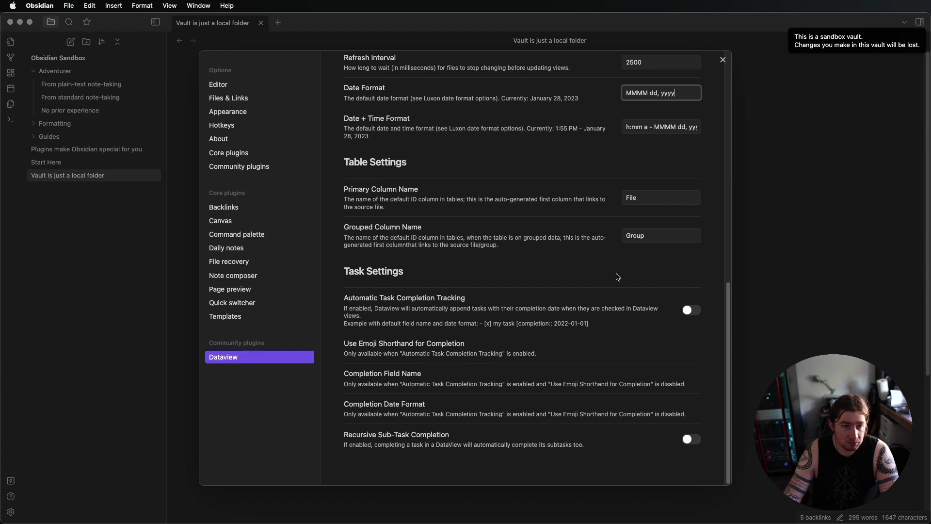
pyautogui.scroll(15, 650, 244)
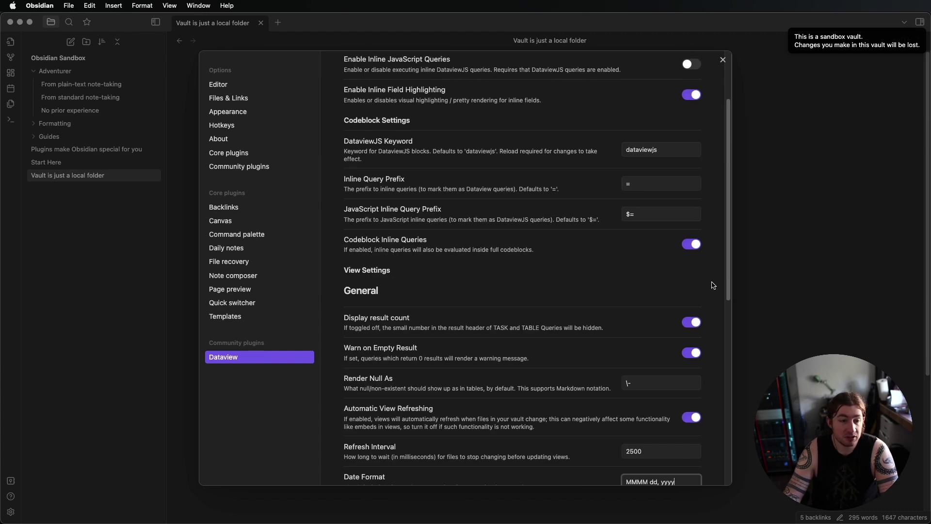
# Enable JavaScript queries and inline JavaScript queries for Dataview, and close the settings
pyautogui.click(693, 164)
pyautogui.click(697, 136)
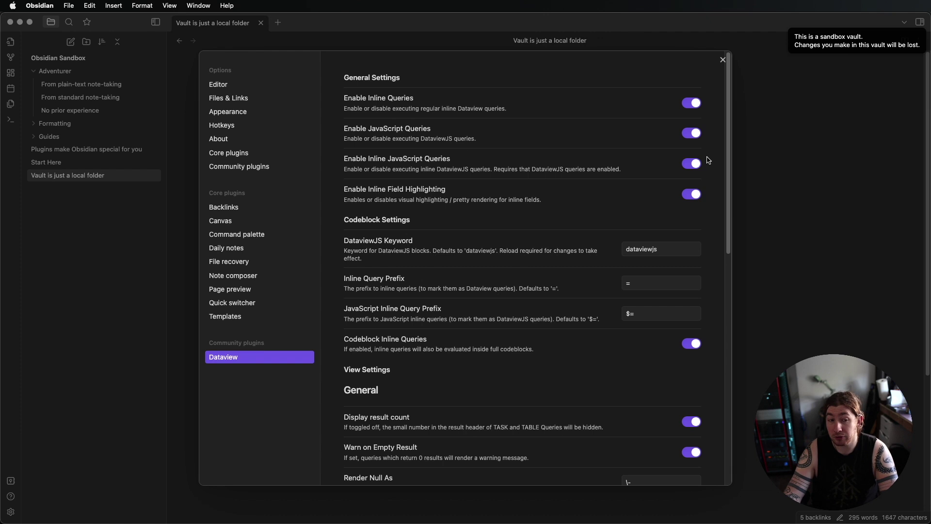
pyautogui.click(831, 136)
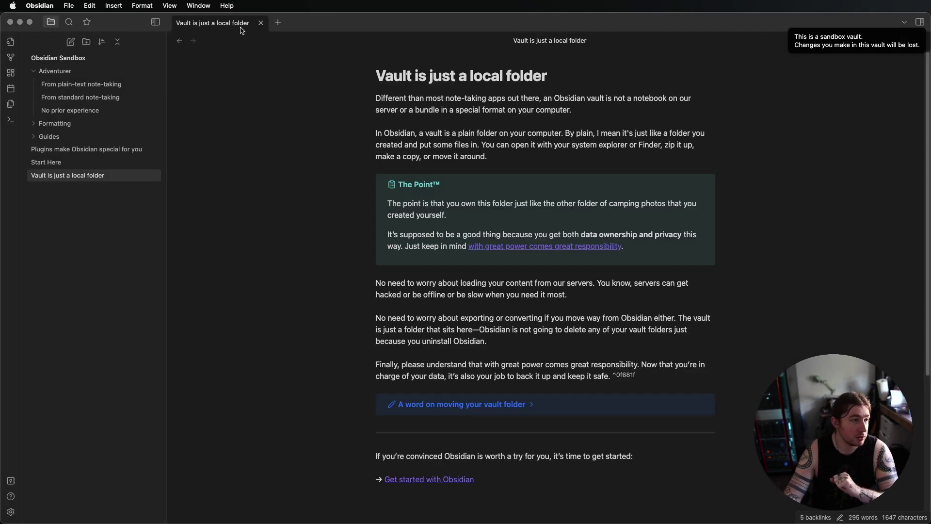
# Close the open note, create a new untitled note, and add an empty dataview code block to its body
pyautogui.click(261, 23)
pyautogui.press('super+n')
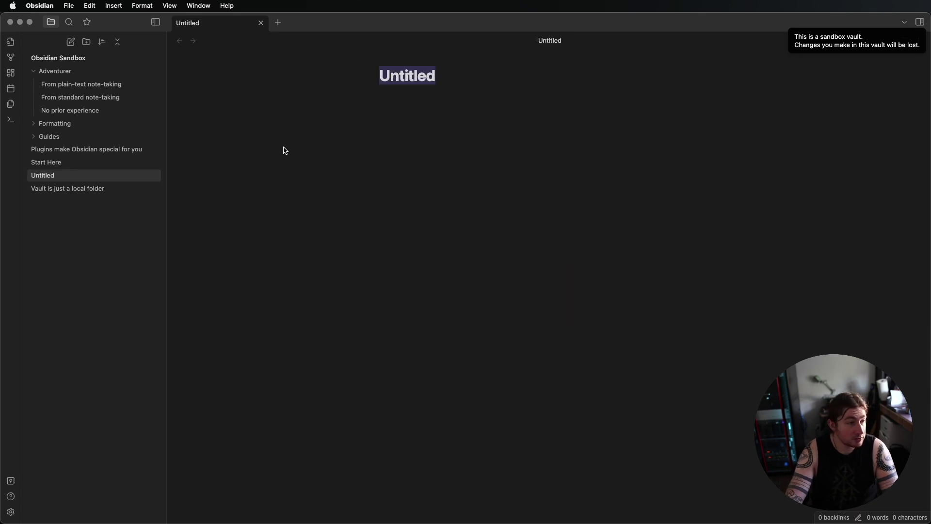
pyautogui.press('Return')
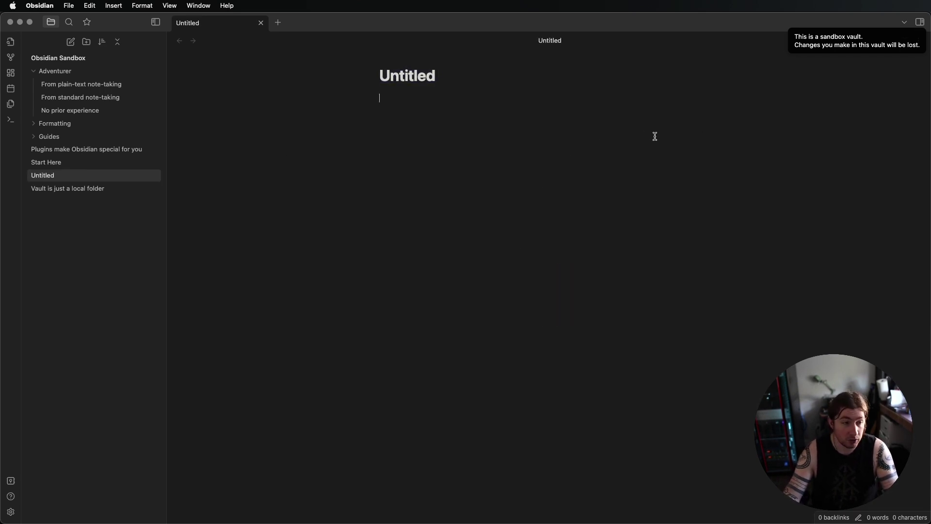
pyautogui.write('```dataview  ```')
pyautogui.press('super+equal')
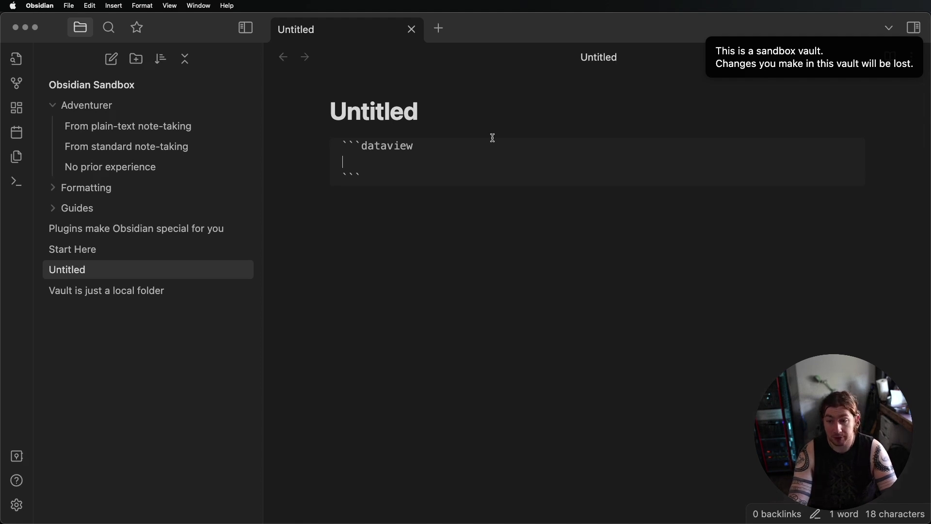
# Enter LIST in capitals as the query type in the dataview block and start a new line below it
pyautogui.write('list')
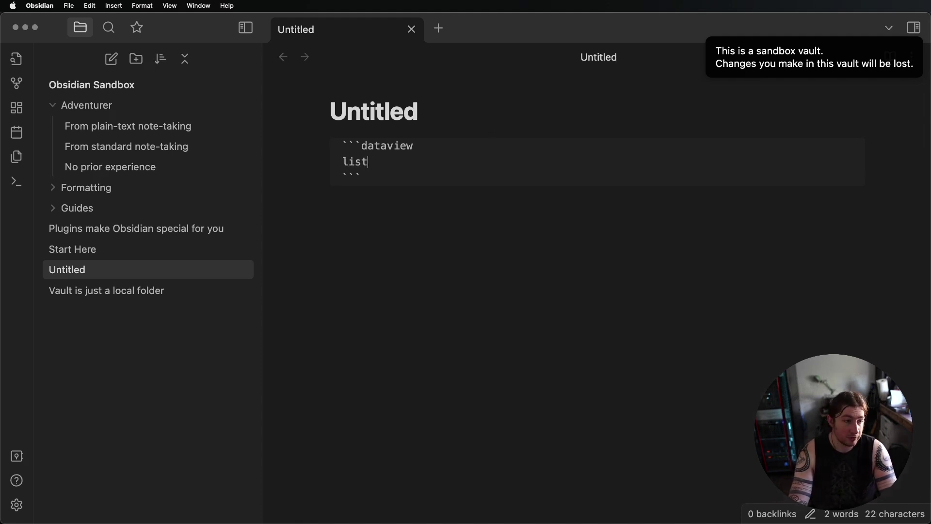
pyautogui.press('BackSpace')
pyautogui.press('BackSpace')
pyautogui.press('BackSpace')
pyautogui.press('BackSpace')
pyautogui.write('LIST')
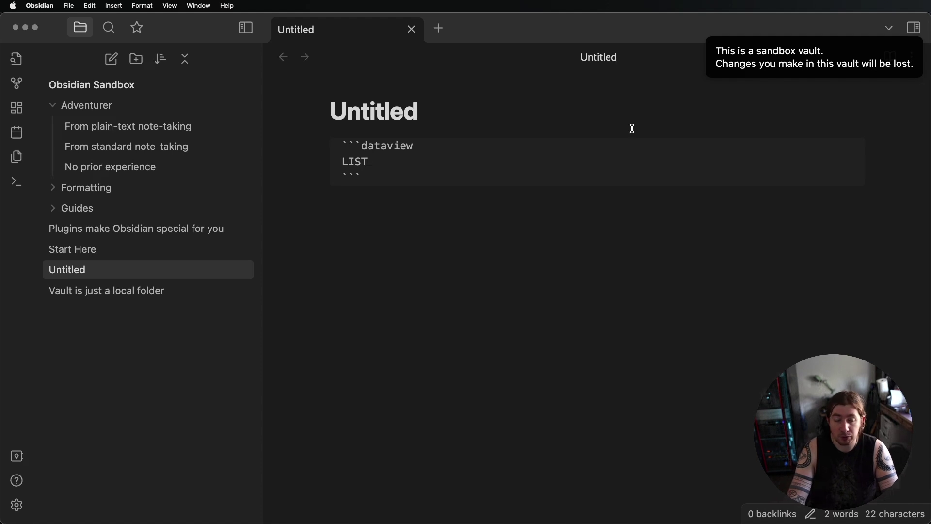
pyautogui.press('Down')
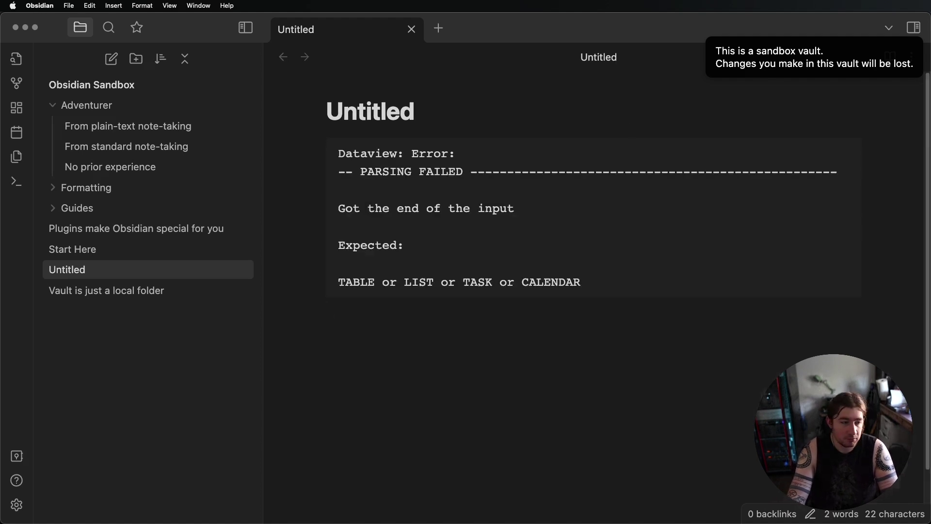
pyautogui.press('Up')
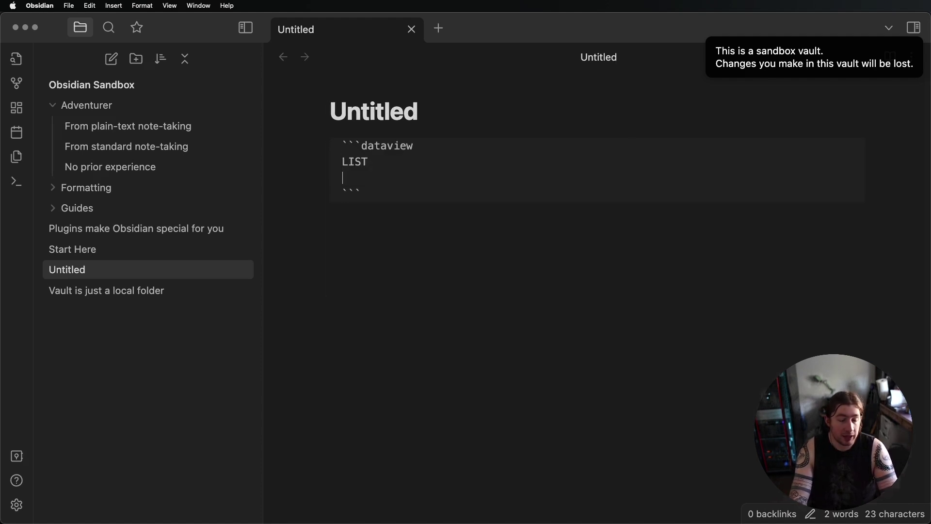
# Add the line FROM "" to the query, render it, and look through the resulting list of notes
pyautogui.write('FROM')
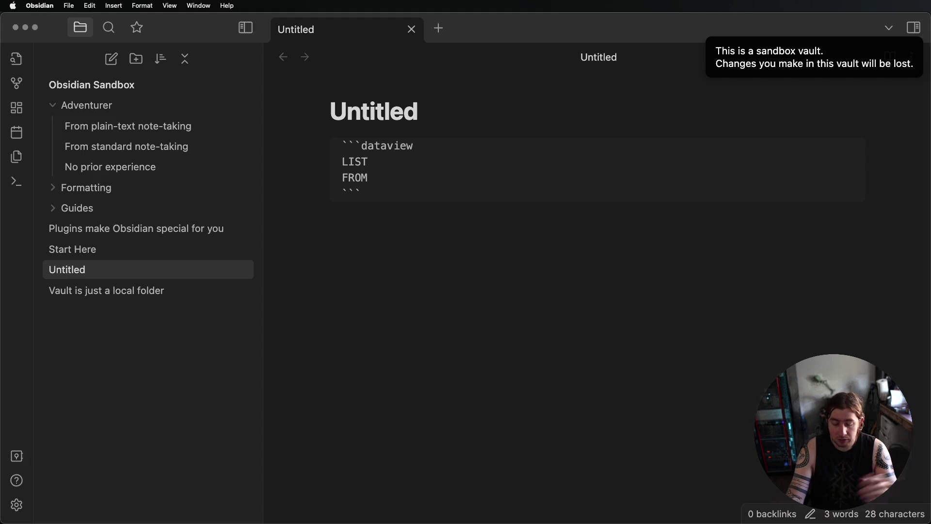
pyautogui.write('""')
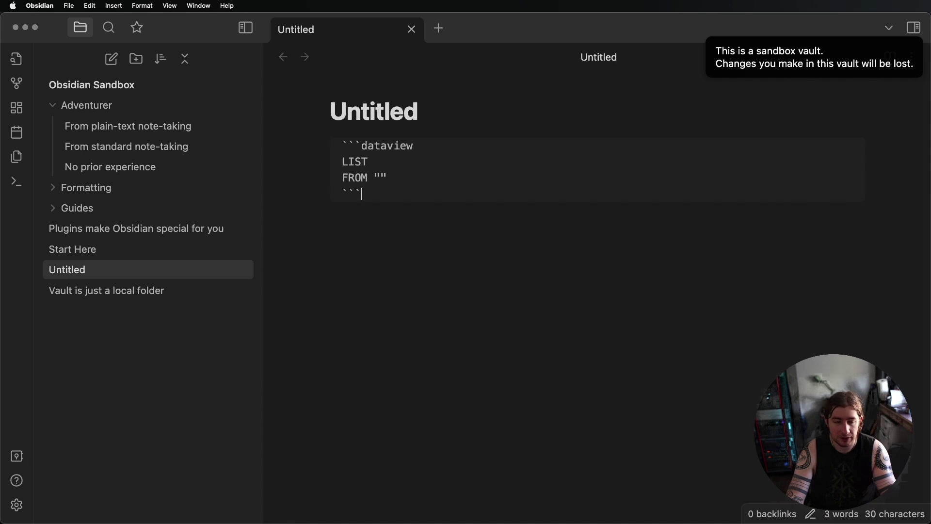
pyautogui.click(421, 220)
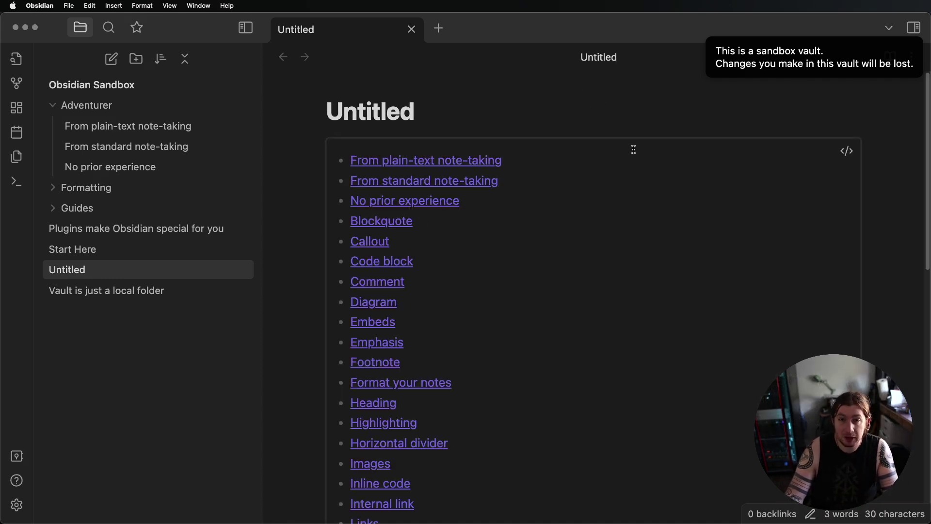
pyautogui.scroll(-7, 625, 155)
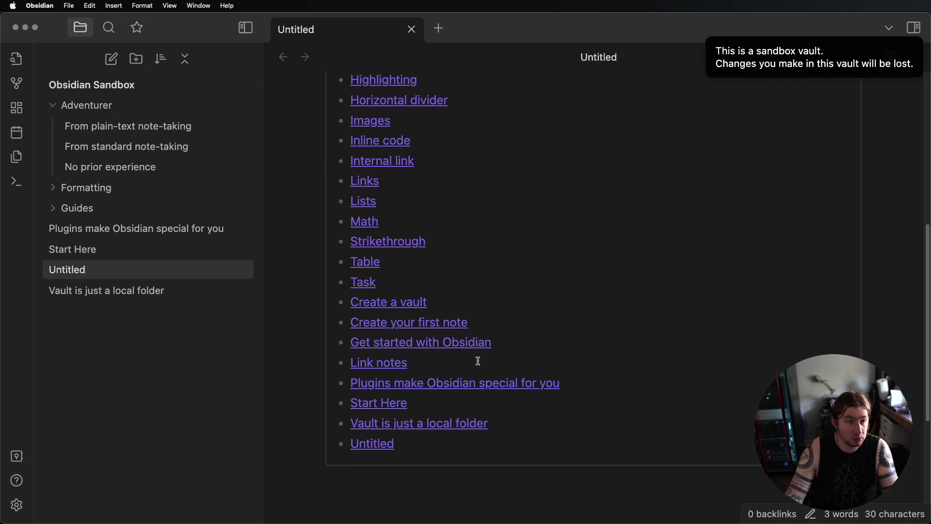
pyautogui.moveTo(386, 446)
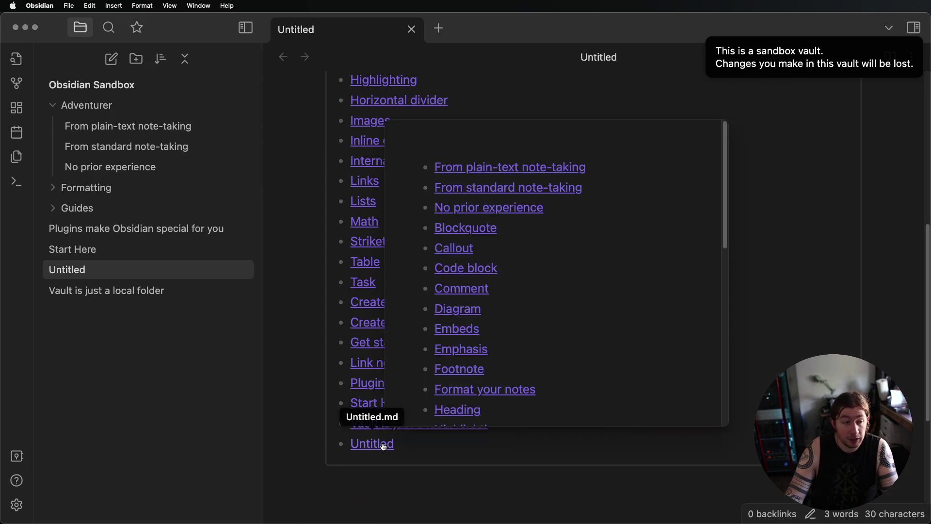
pyautogui.moveTo(372, 386)
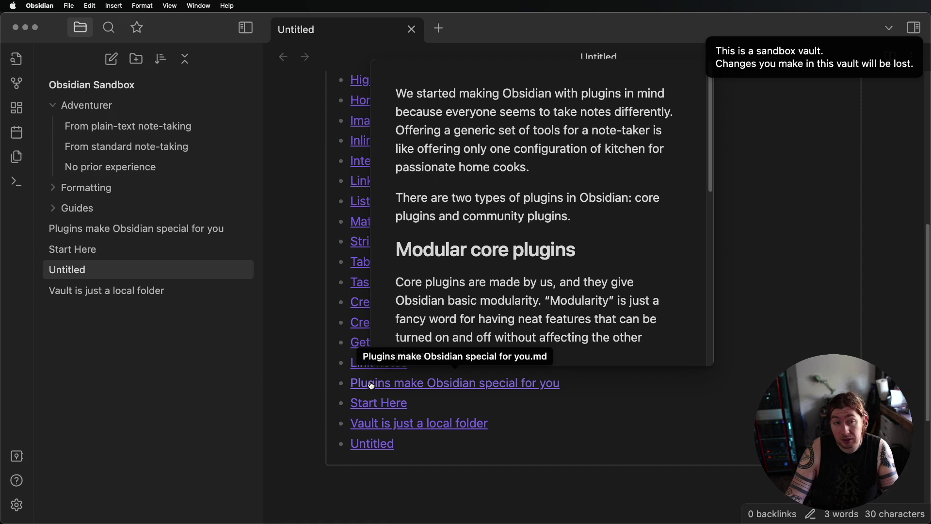
pyautogui.scroll(10, 371, 386)
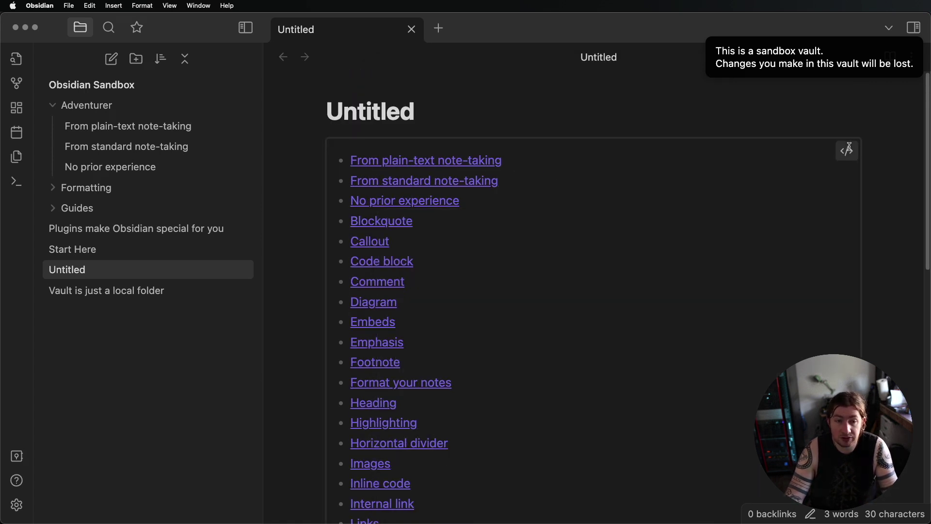
# Add the line WHERE file.name = "Untitled" at the end of the dataview query and render it
pyautogui.click(430, 189)
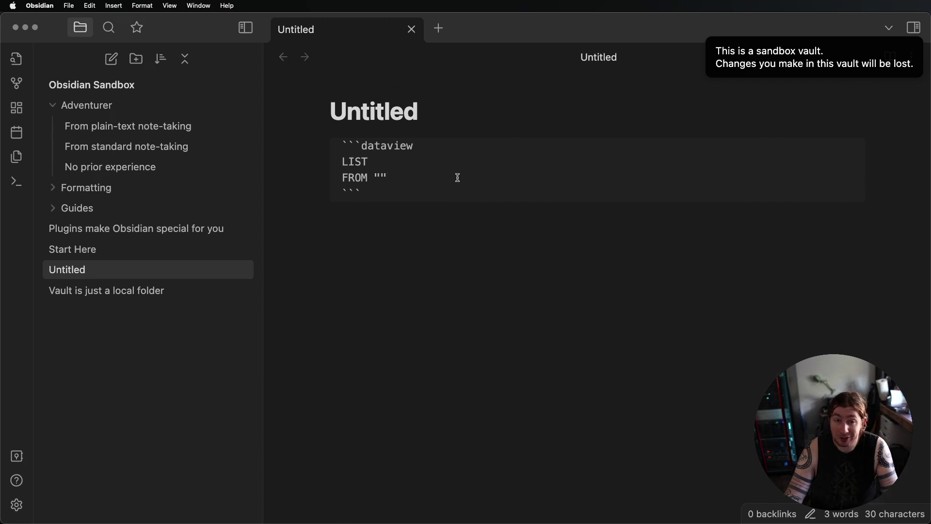
pyautogui.press('Return')
pyautogui.write('WHERE file.name')
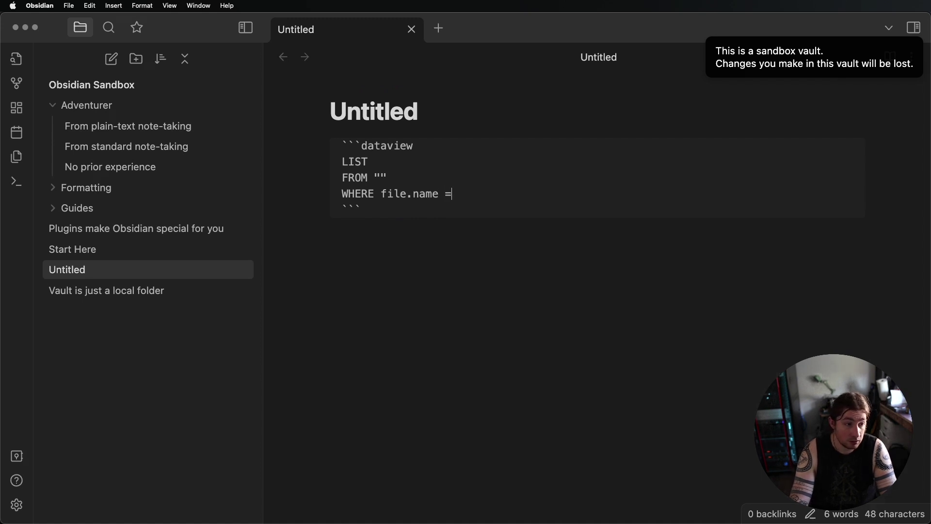
pyautogui.write(' = "')
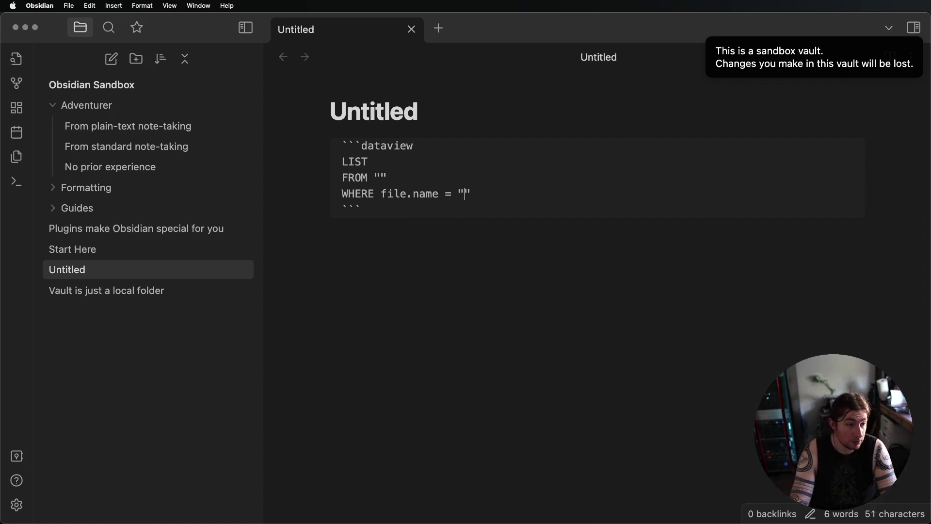
pyautogui.write('Untitled')
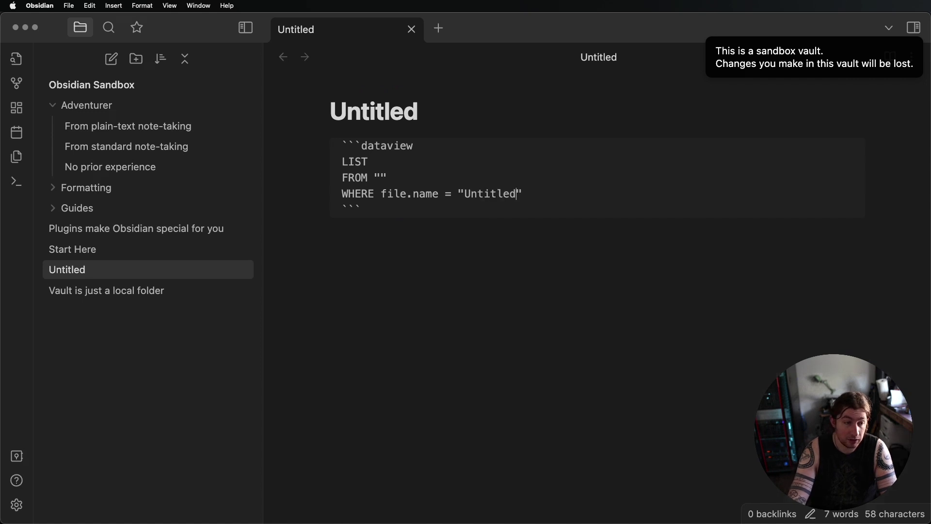
pyautogui.press('Down')
pyautogui.press('Down')
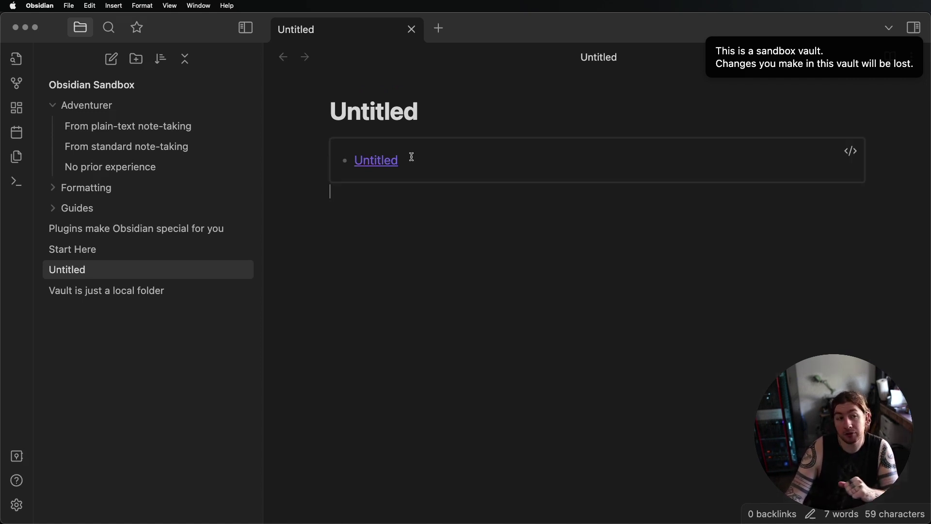
# Preview the Untitled note from the rendered list, review the query's source, and return to the rendered result
pyautogui.moveTo(376, 161)
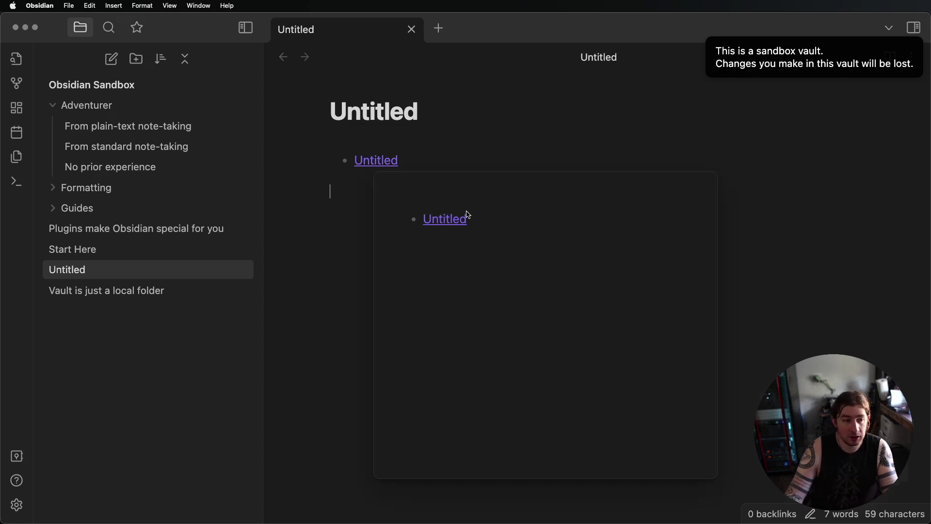
pyautogui.moveTo(449, 220)
pyautogui.moveTo(523, 254)
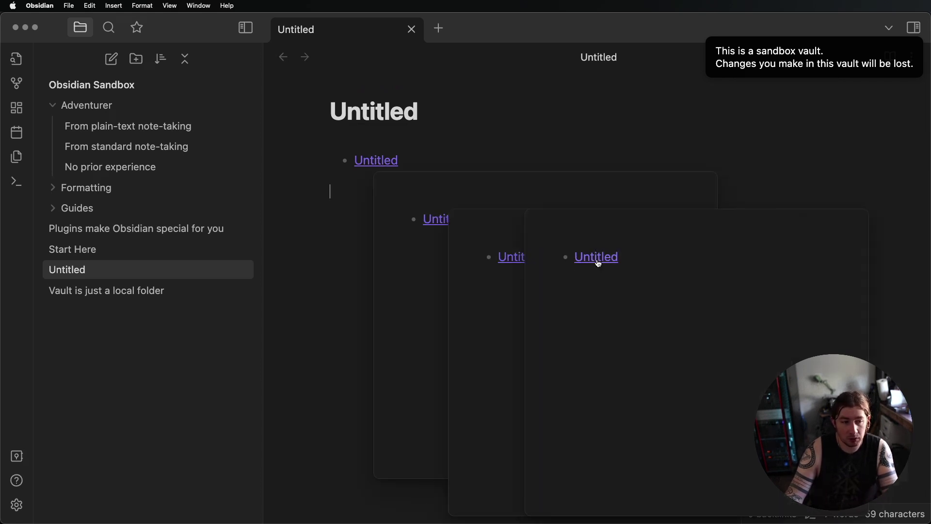
pyautogui.moveTo(599, 261)
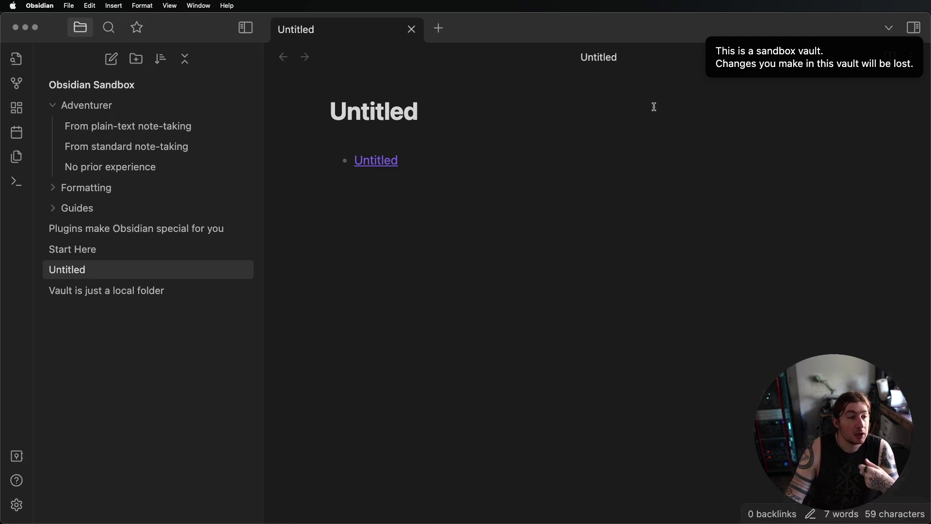
pyautogui.click(857, 148)
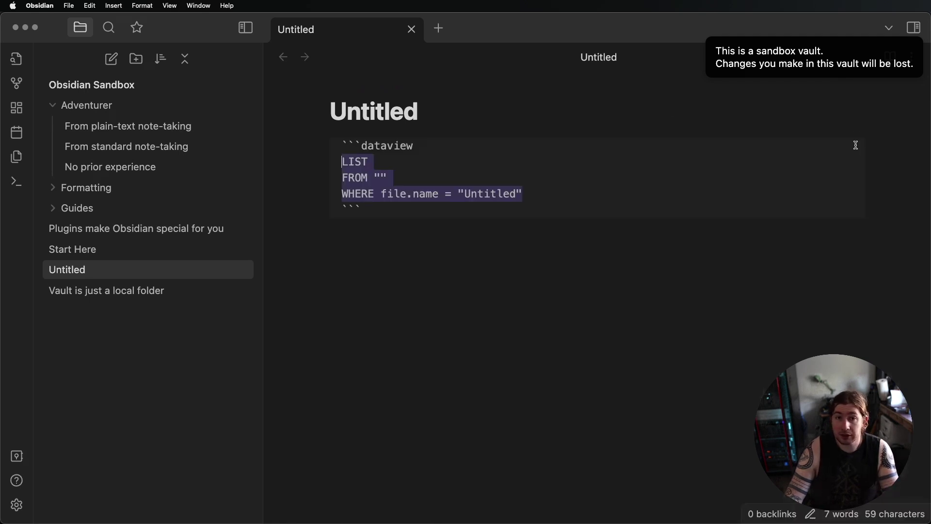
pyautogui.click(614, 164)
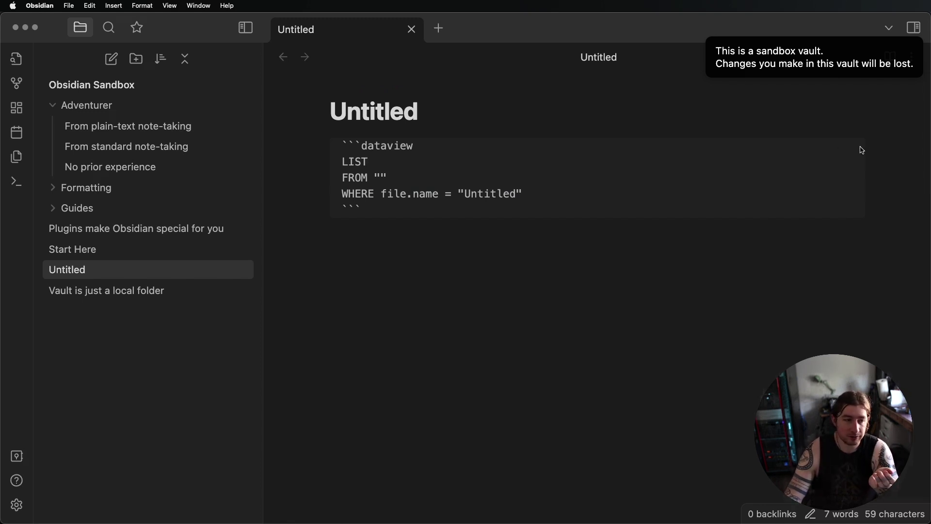
pyautogui.click(528, 244)
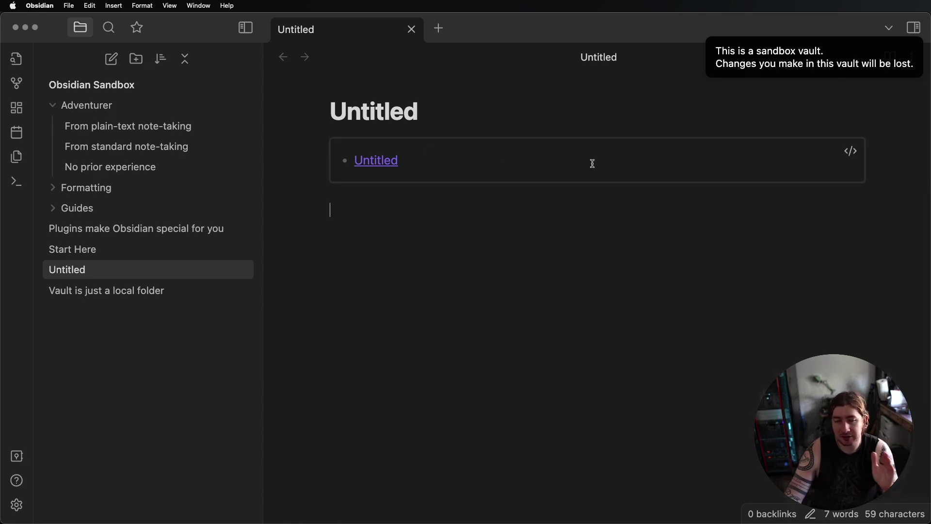
# Add file.ctime after LIST in the dataview query and render the result
pyautogui.click(856, 156)
pyautogui.click(474, 162)
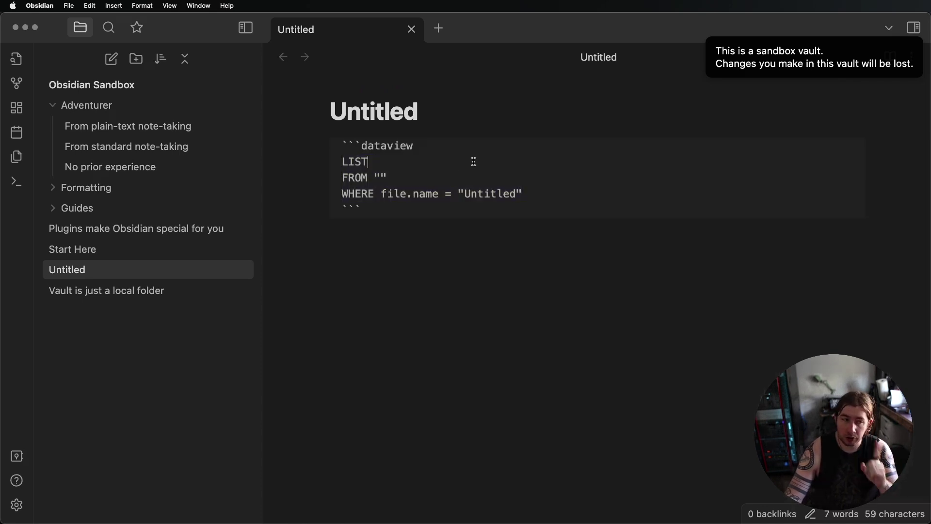
pyautogui.write('file.ctime')
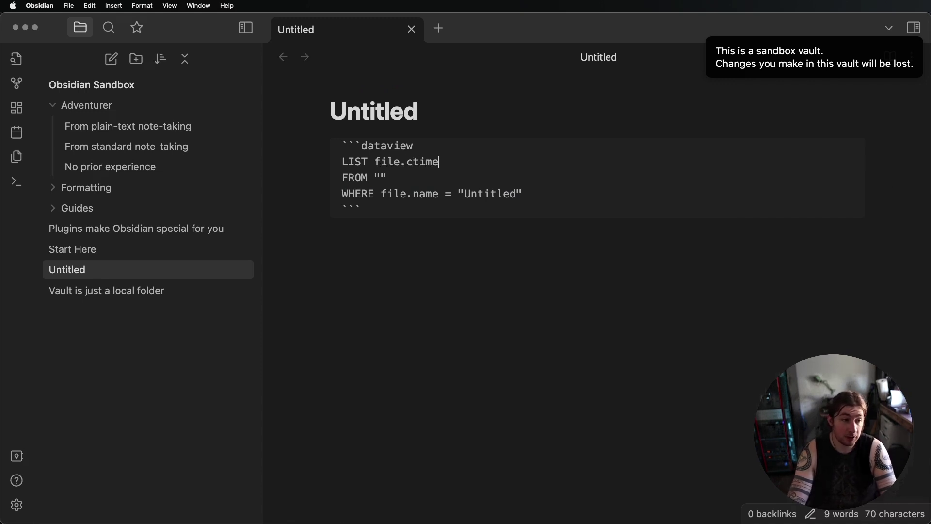
pyautogui.click(506, 277)
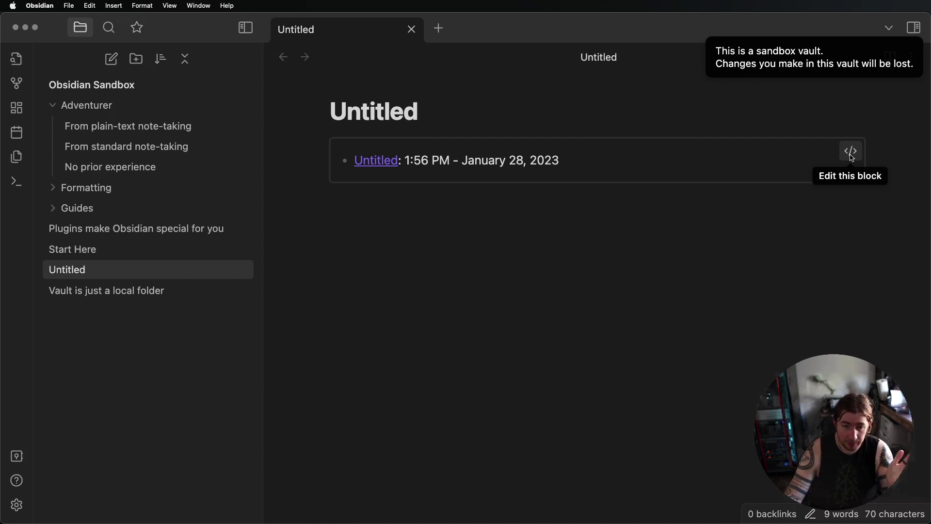
# Change the query type from LIST to TABLE, add tags as a second column after file.ctime, and render the table
pyautogui.click(853, 152)
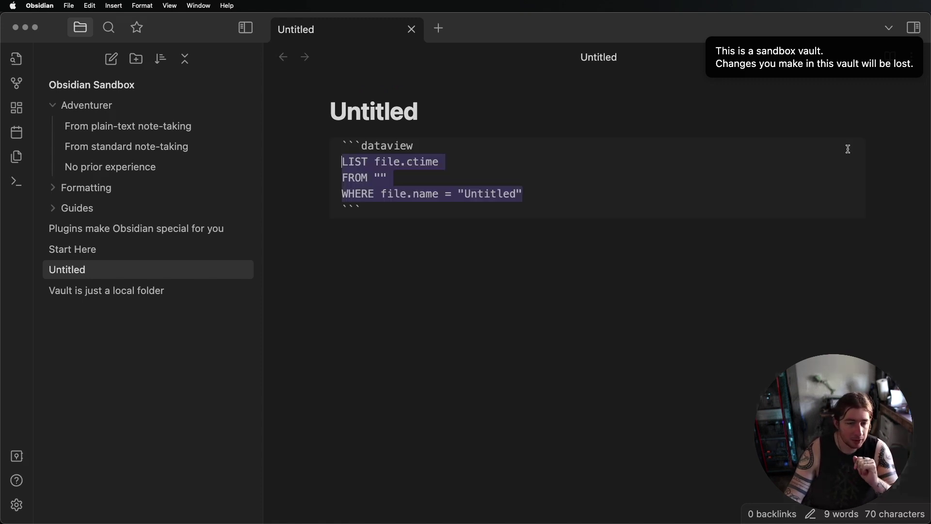
pyautogui.click(490, 176)
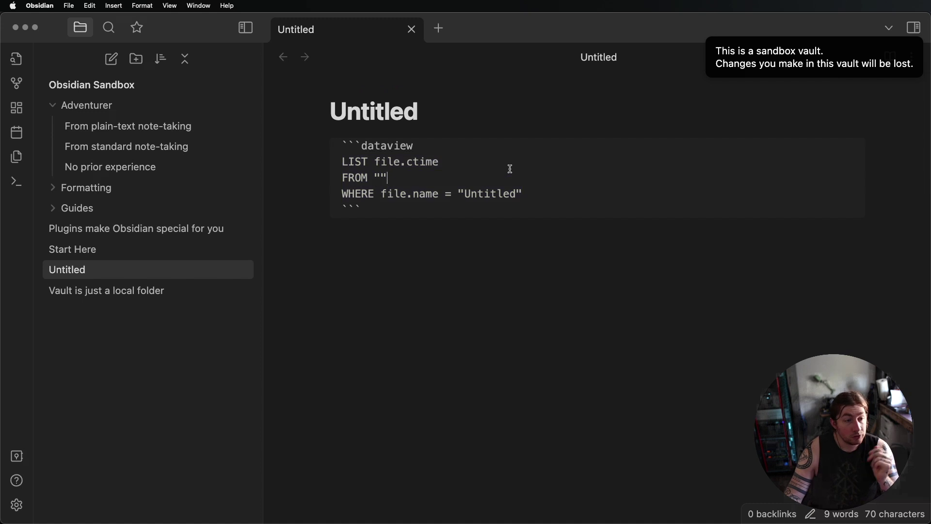
pyautogui.doubleClick(361, 161)
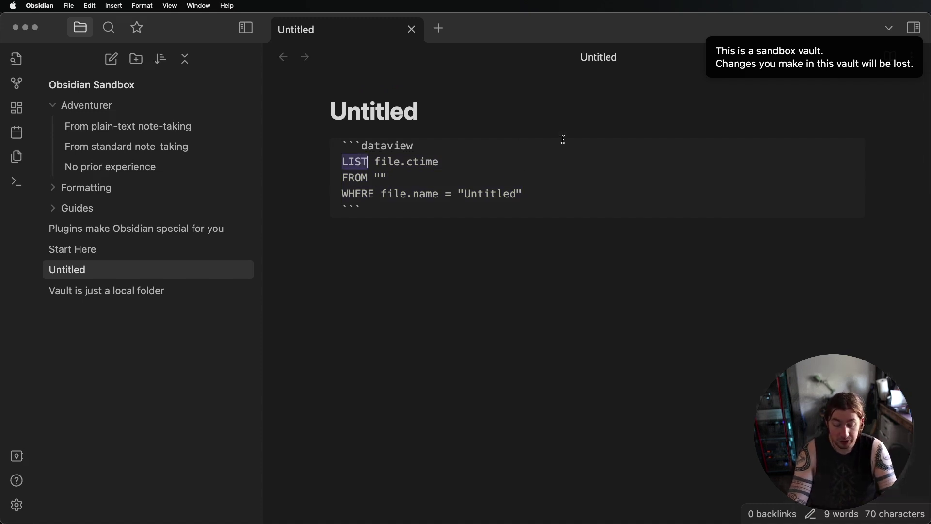
pyautogui.write('TABLE')
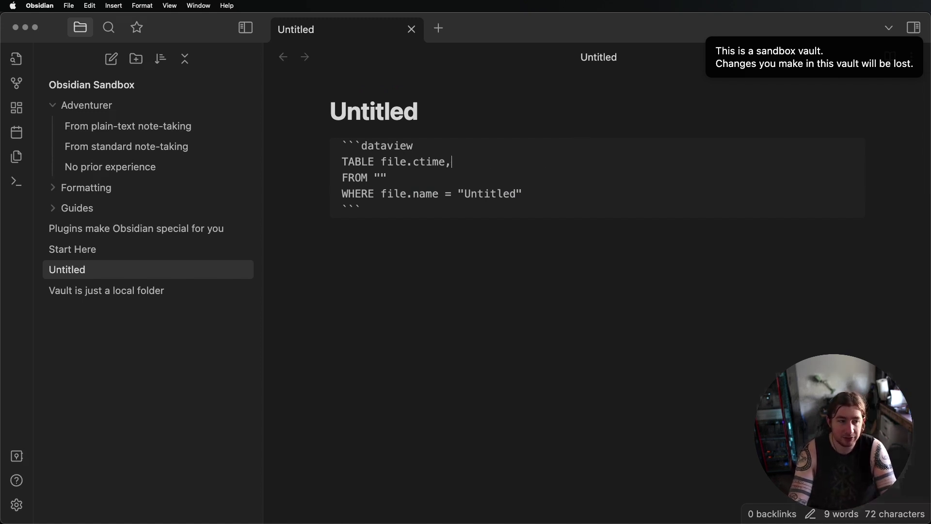
pyautogui.write('tags')
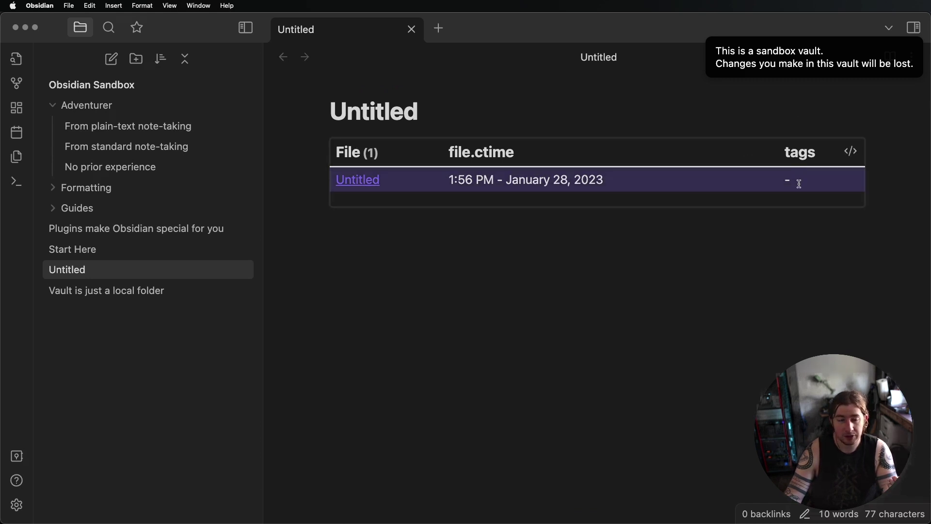
# Move the WHERE line out of the dataview block to the text below it and look through the unfiltered table
pyautogui.click(853, 152)
pyautogui.click(538, 191)
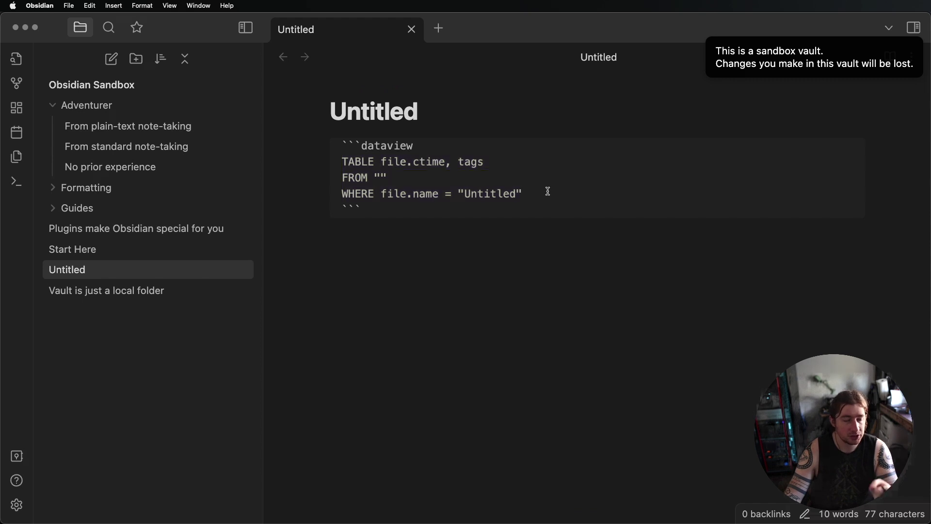
pyautogui.click(344, 194)
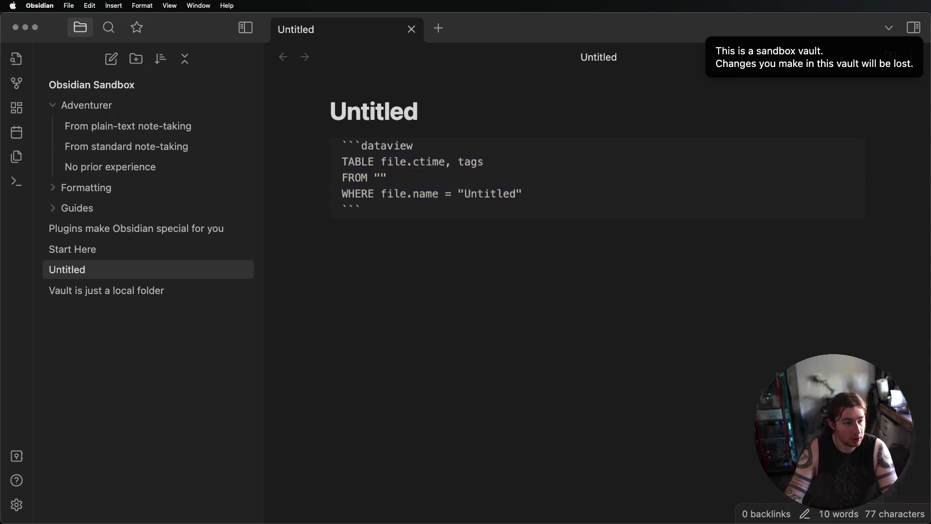
pyautogui.moveTo(531, 194); pyautogui.dragTo(343, 202)
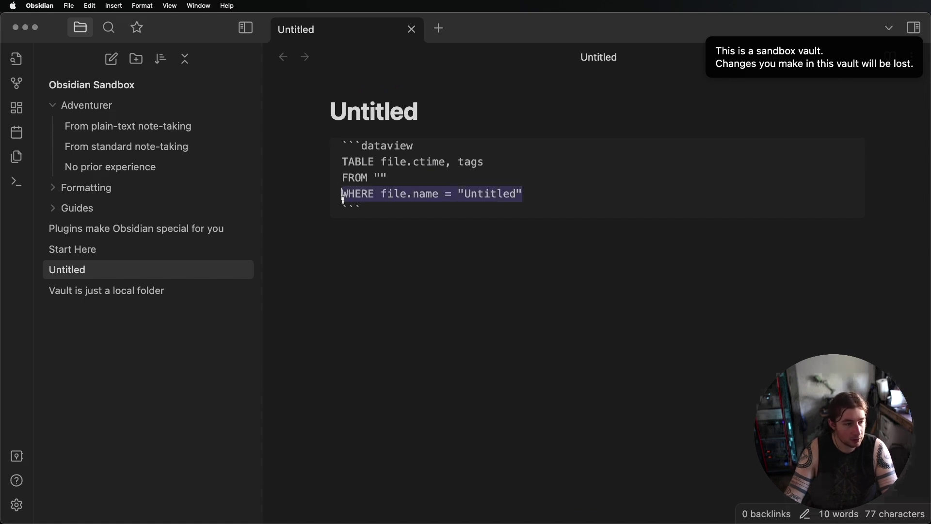
pyautogui.press('super+x')
pyautogui.click(392, 230)
pyautogui.press('super+v')
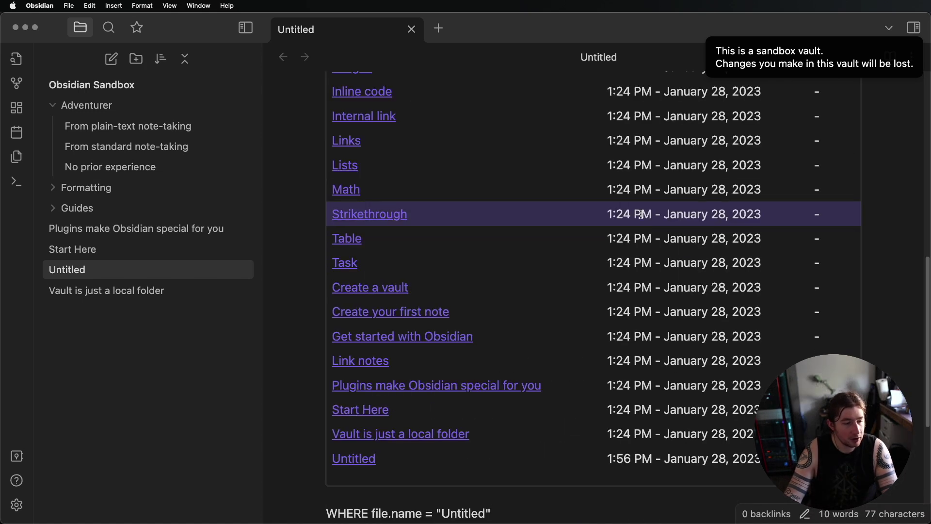
pyautogui.scroll(5, 695, 228)
pyautogui.scroll(10, 695, 229)
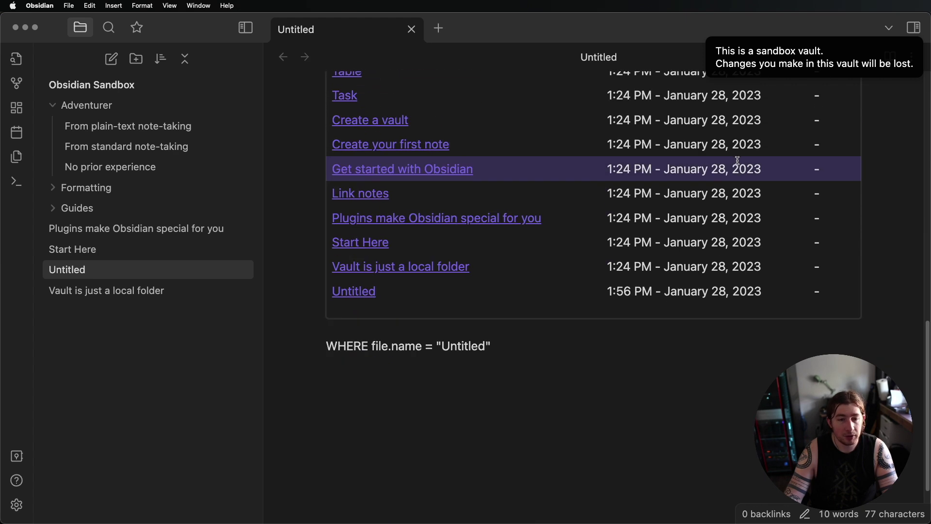
pyautogui.scroll(1, 769, 196)
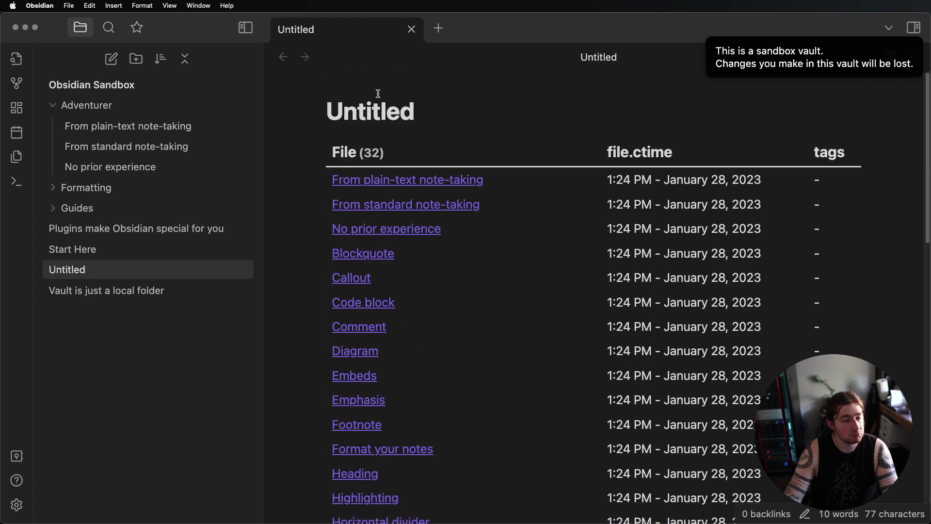
# Restore the WHERE line inside the dataview block and render the filtered table again
pyautogui.press('super+x')
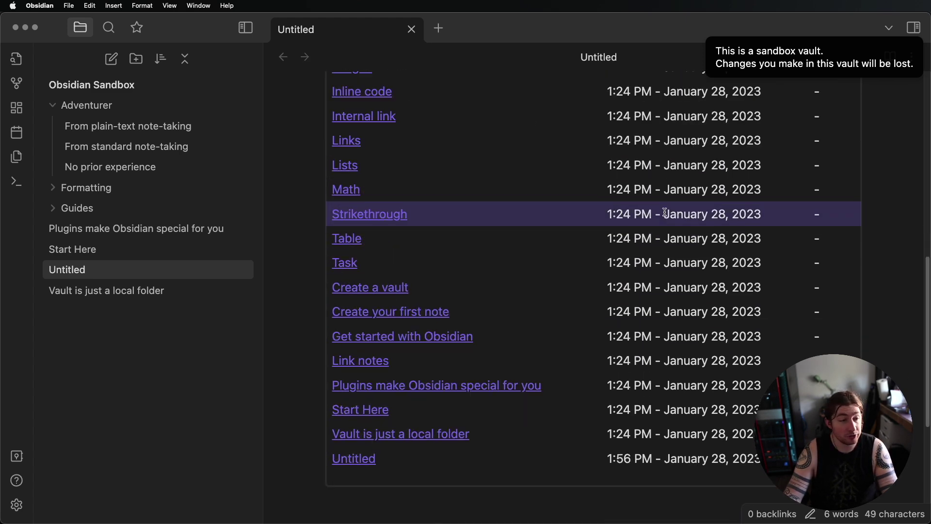
pyautogui.press('super+z')
pyautogui.click(534, 209)
pyautogui.click(533, 291)
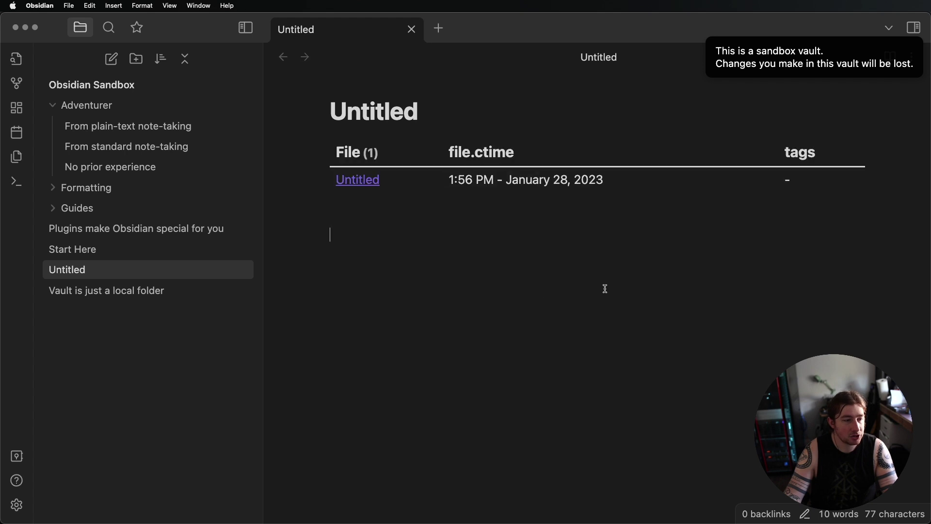
# Add the tag #youtube on the line below the query table and check the query's source
pyautogui.write('#')
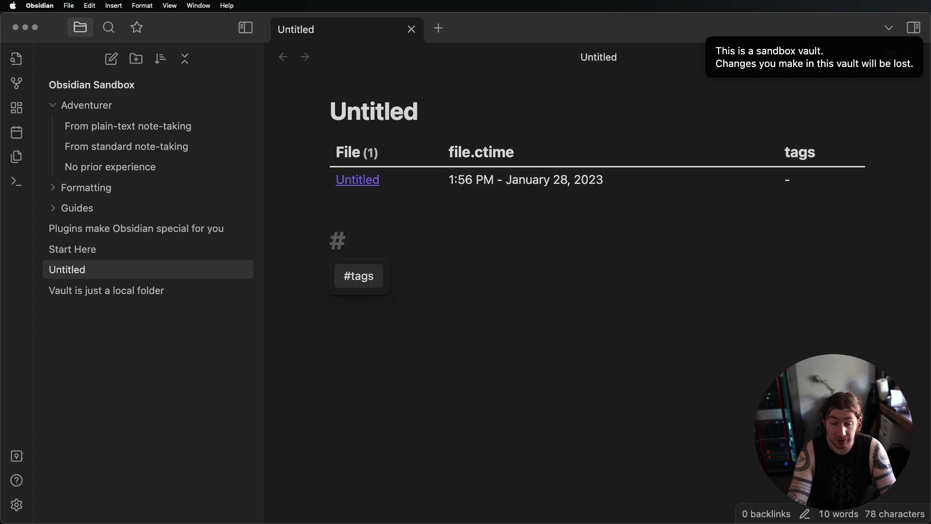
pyautogui.write('tags')
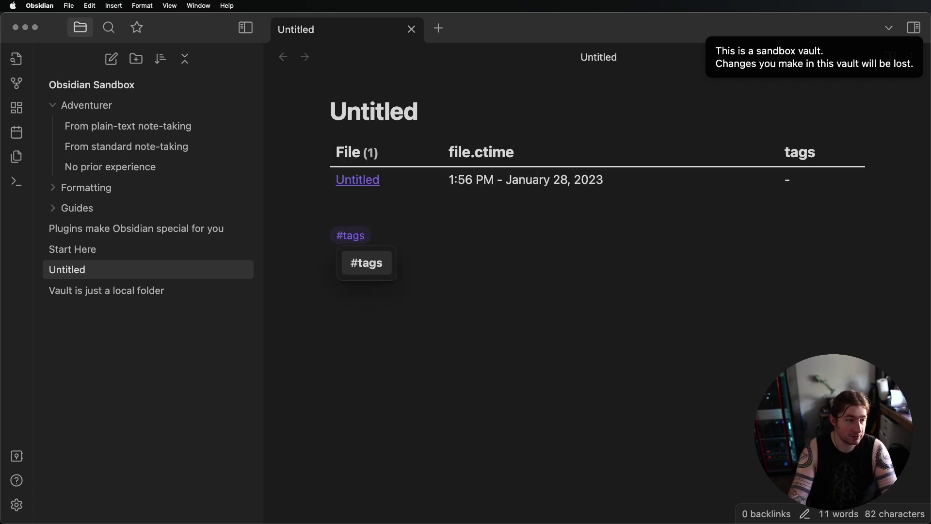
pyautogui.press('BackSpace')
pyautogui.press('BackSpace')
pyautogui.press('BackSpace')
pyautogui.press('BackSpace')
pyautogui.write('yoputube')
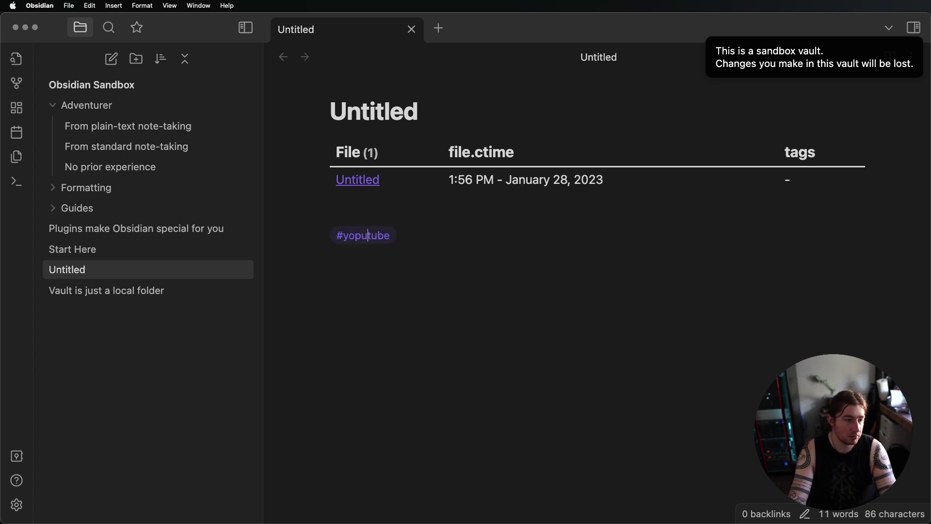
pyautogui.press('Left')
pyautogui.press('BackSpace')
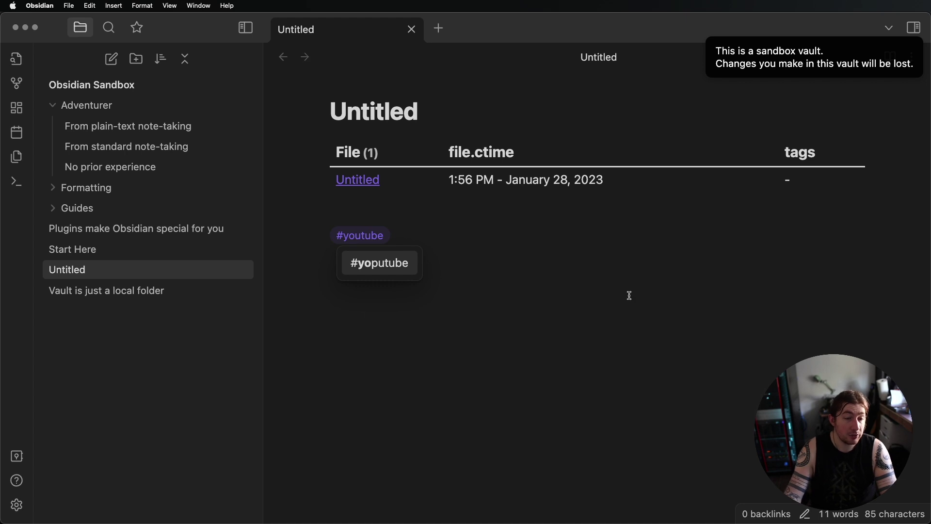
pyautogui.press('super+Right')
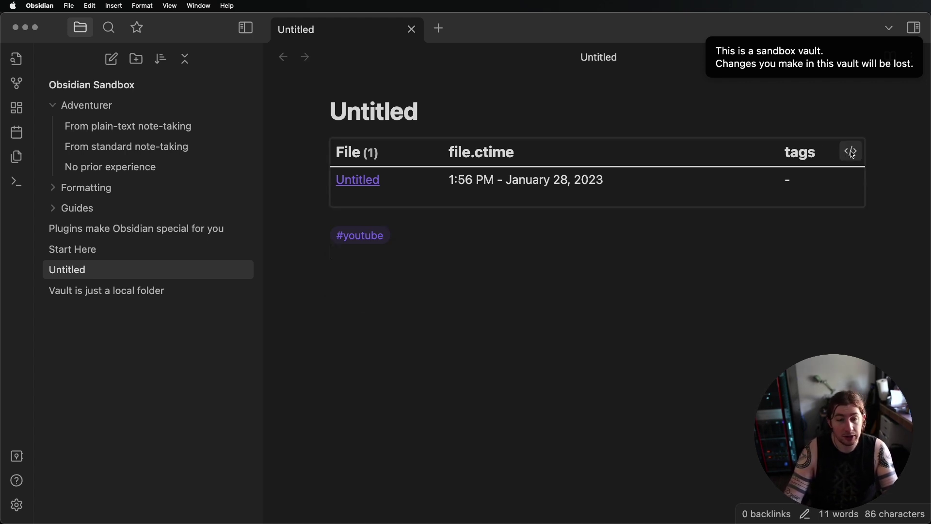
pyautogui.click(848, 152)
pyautogui.click(832, 293)
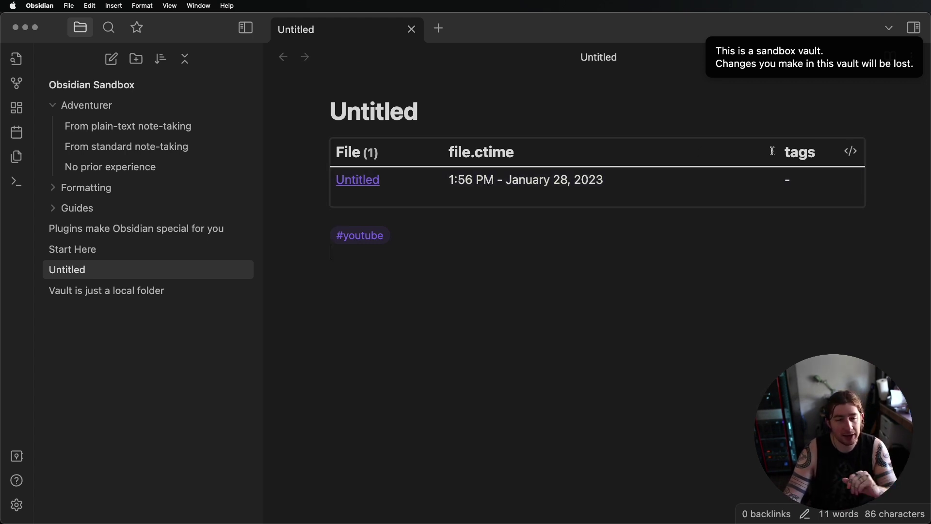
# Insert four blank lines between the note's title and the dataview block
pyautogui.click(533, 120)
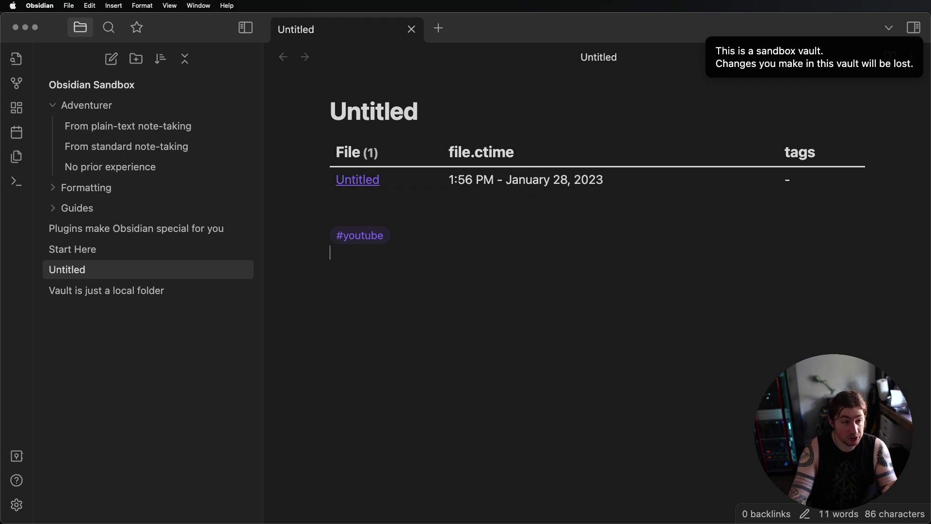
pyautogui.click(342, 210)
pyautogui.press('Up')
pyautogui.press('Return')
pyautogui.press('Return')
pyautogui.press('Return')
pyautogui.press('Return')
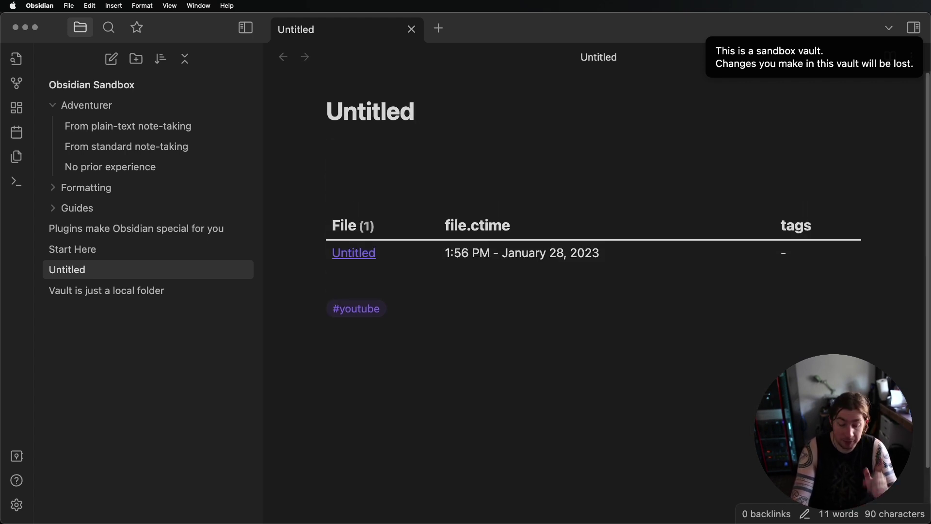
# Add a front matter block with tags: youtube, enclosed by --- lines, directly below the note's title
pyautogui.write('---')
pyautogui.press('Return')
pyautogui.write('-')
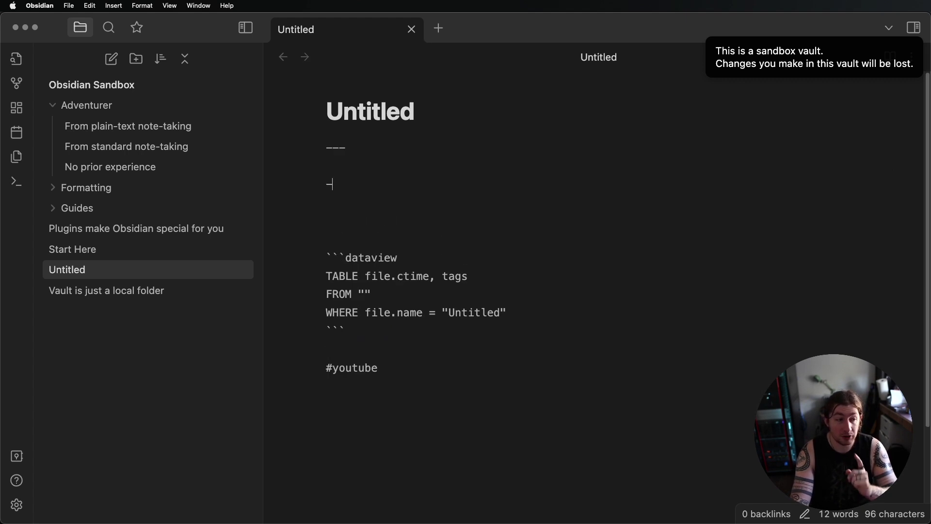
pyautogui.write('-- t')
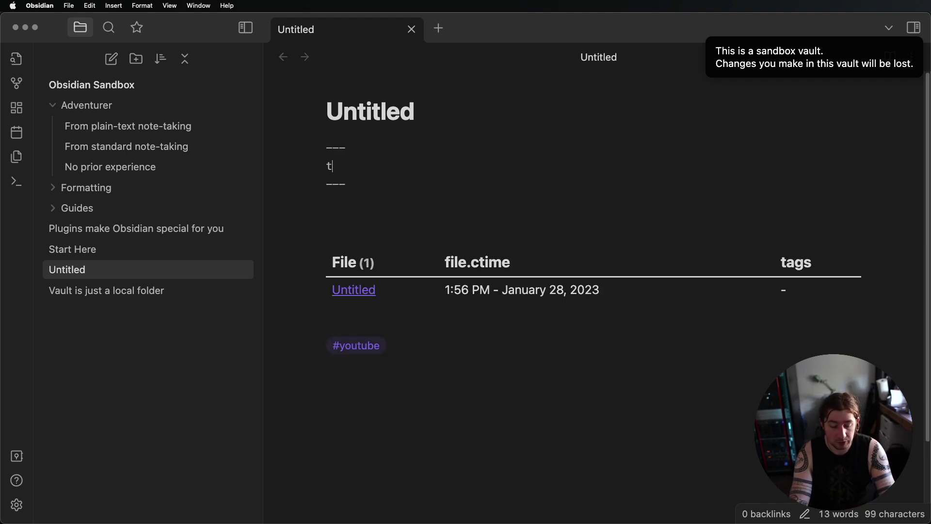
pyautogui.write('ags: youtube')
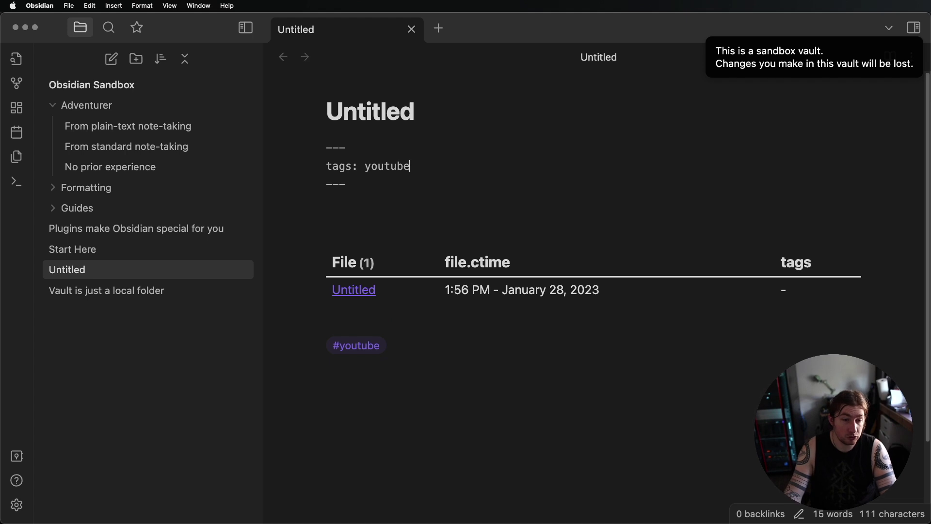
# Reopen and re-render the dataview table, and delete the #youtube tag from the line below it
pyautogui.click(764, 360)
pyautogui.click(846, 260)
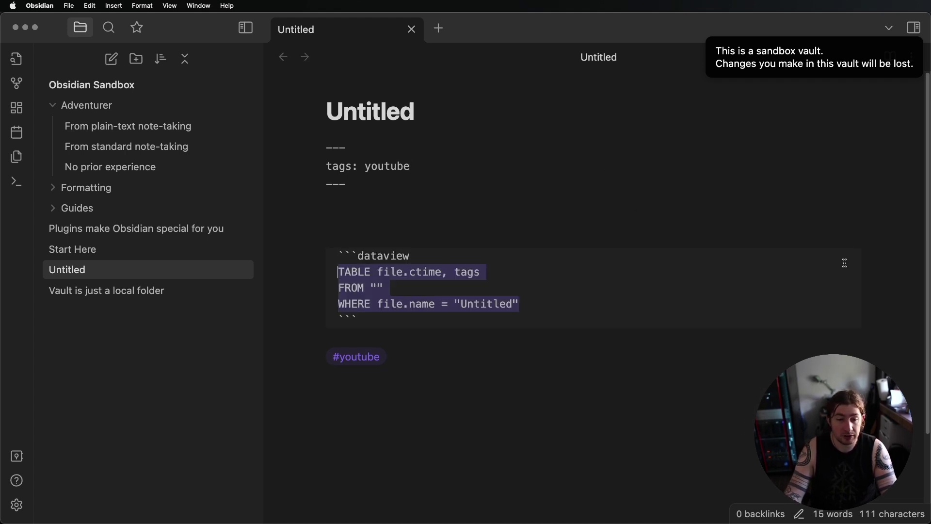
pyautogui.click(655, 403)
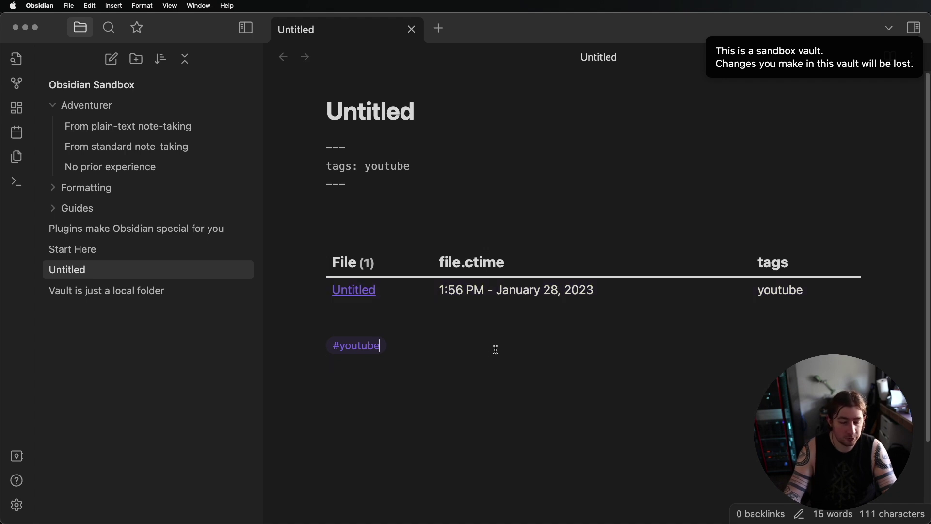
pyautogui.press('super+BackSpace')
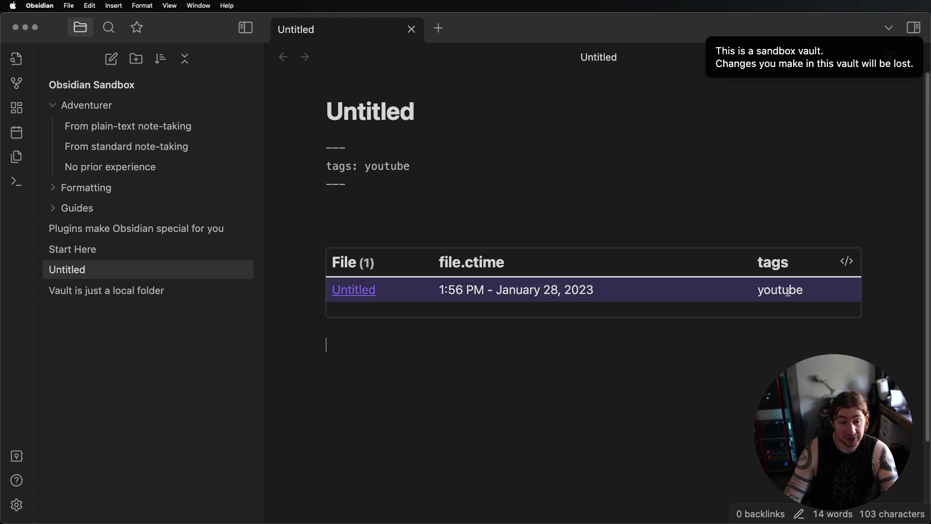
# Change the dataview query type from TABLE to TASK and render the query
pyautogui.click(846, 260)
pyautogui.click(511, 281)
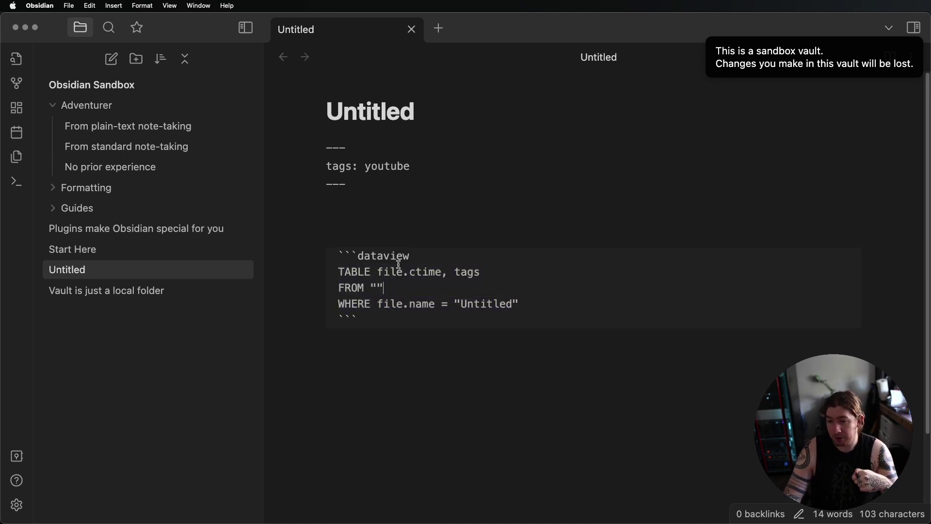
pyautogui.doubleClick(345, 269)
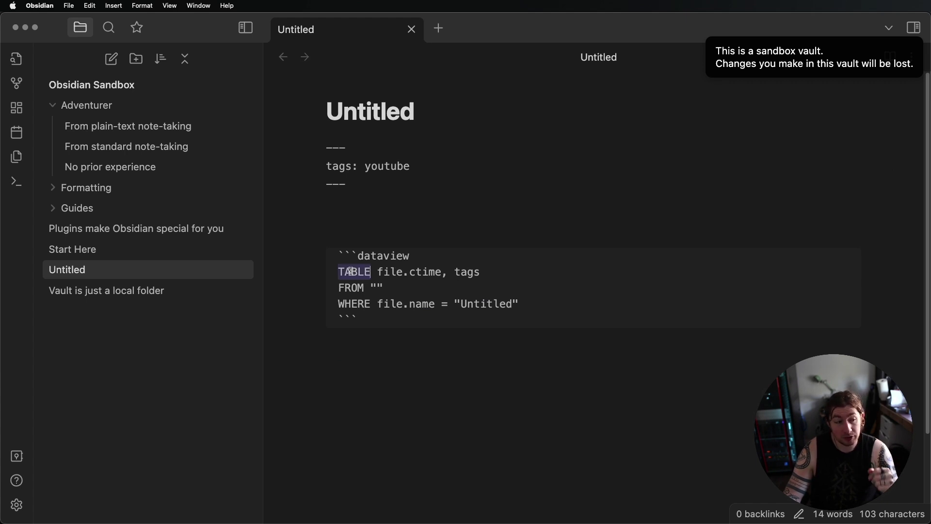
pyautogui.write('TASK')
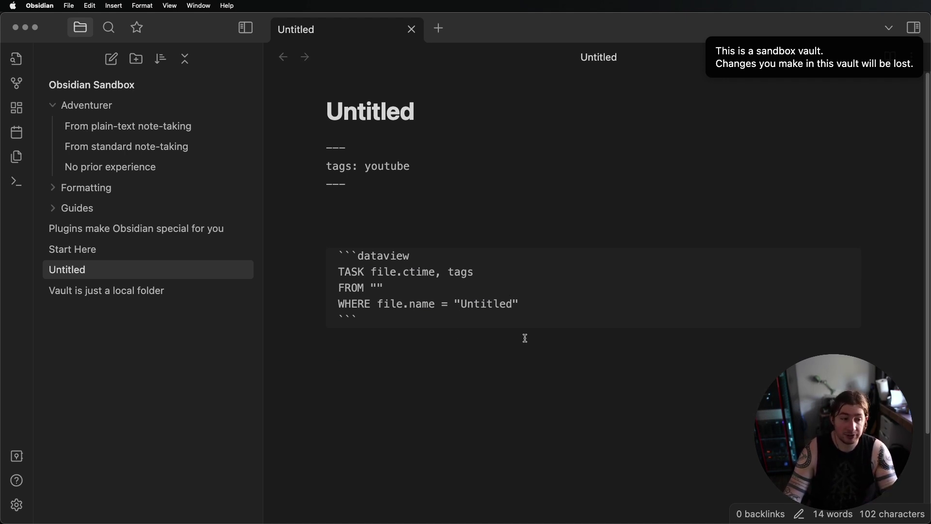
pyautogui.click(499, 367)
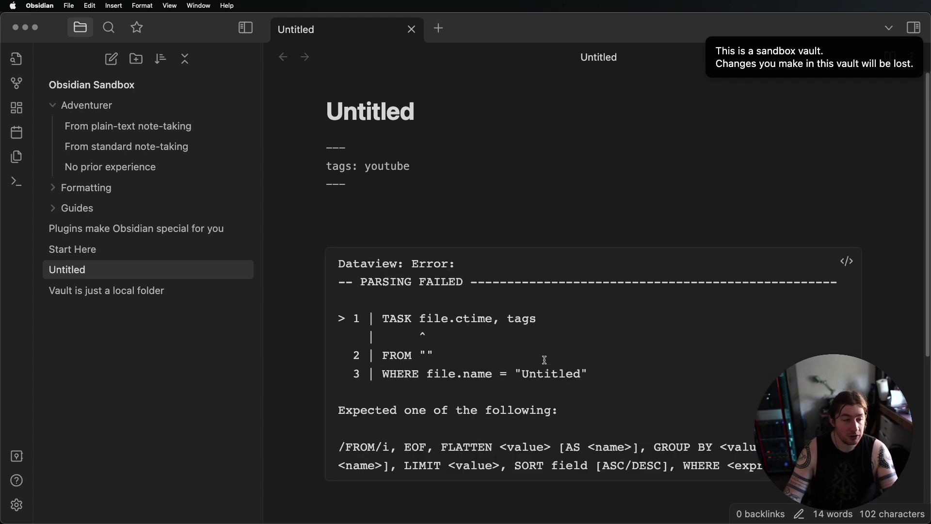
# Remove the fields file.ctime, tags from the TASK line of the query and render it again
pyautogui.click(846, 262)
pyautogui.moveTo(509, 268); pyautogui.dragTo(371, 269)
pyautogui.press('BackSpace')
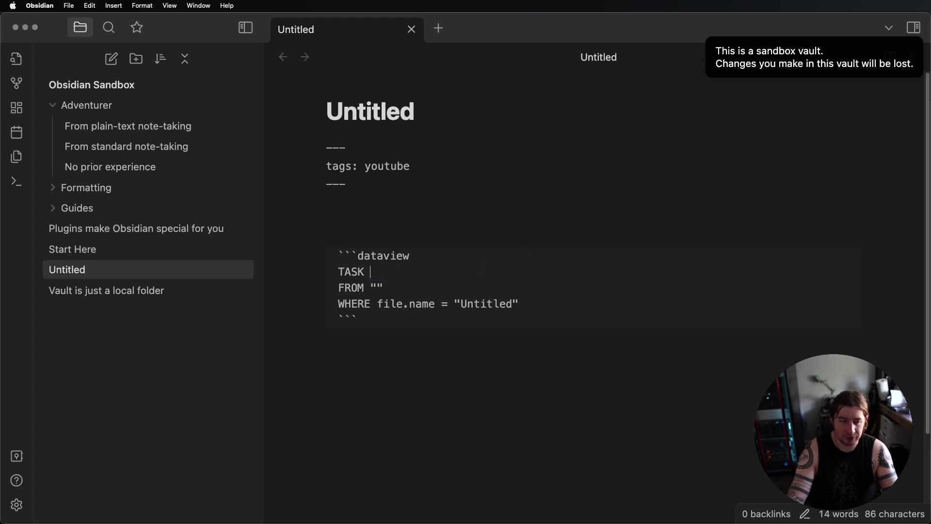
pyautogui.click(546, 430)
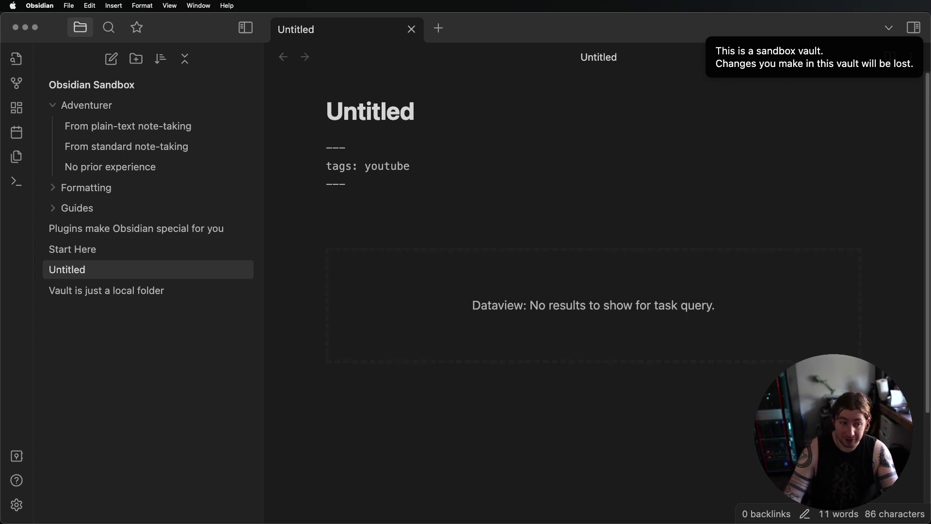
# Add a checkbox task "hello world" below the dataview block and mark it complete from the query results
pyautogui.write('- [ ] ')
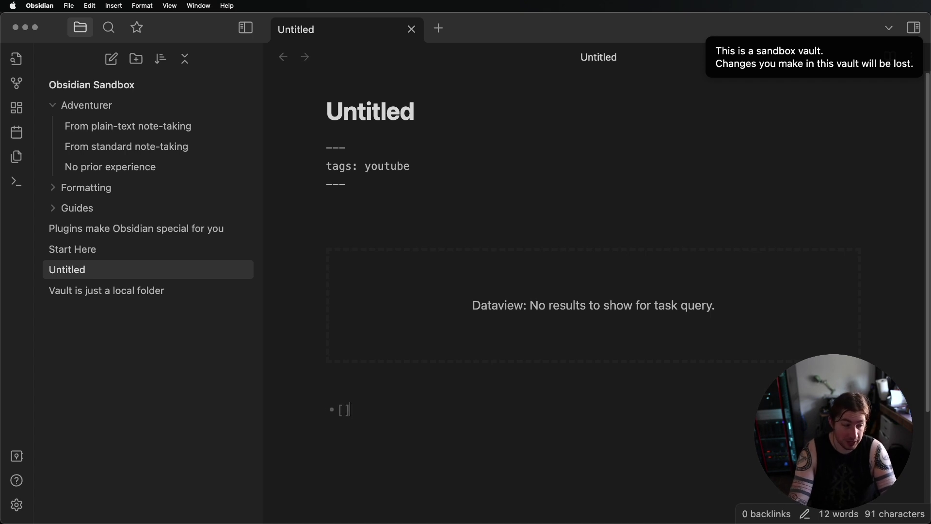
pyautogui.write('hello world')
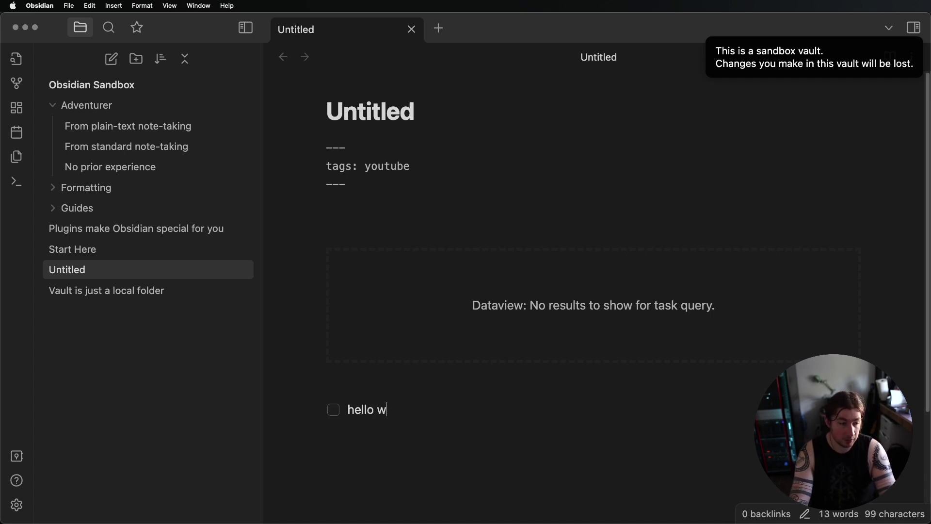
pyautogui.press('Return')
pyautogui.press('BackSpace')
pyautogui.press('BackSpace')
pyautogui.press('BackSpace')
pyautogui.press('BackSpace')
pyautogui.press('BackSpace')
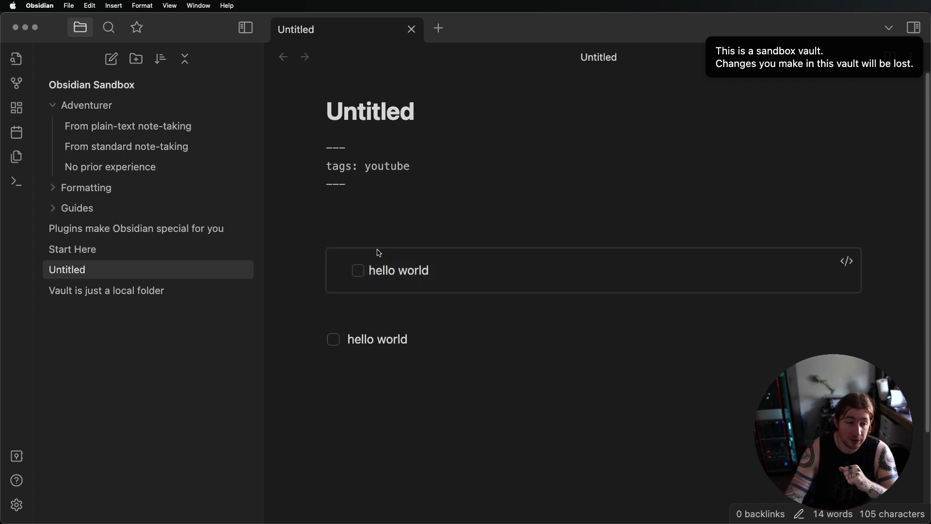
pyautogui.click(359, 271)
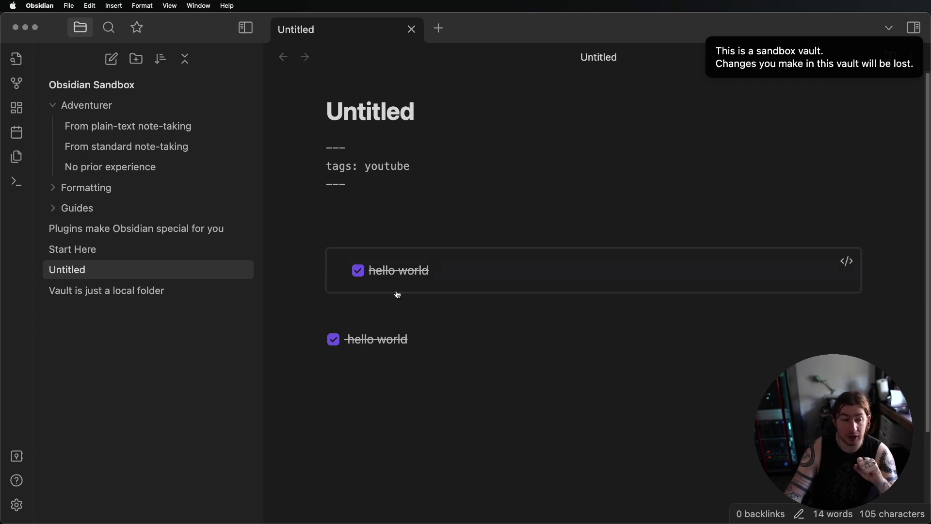
# Delete the WHERE file.name line from the TASK query and render the tasks of the whole vault
pyautogui.click(843, 262)
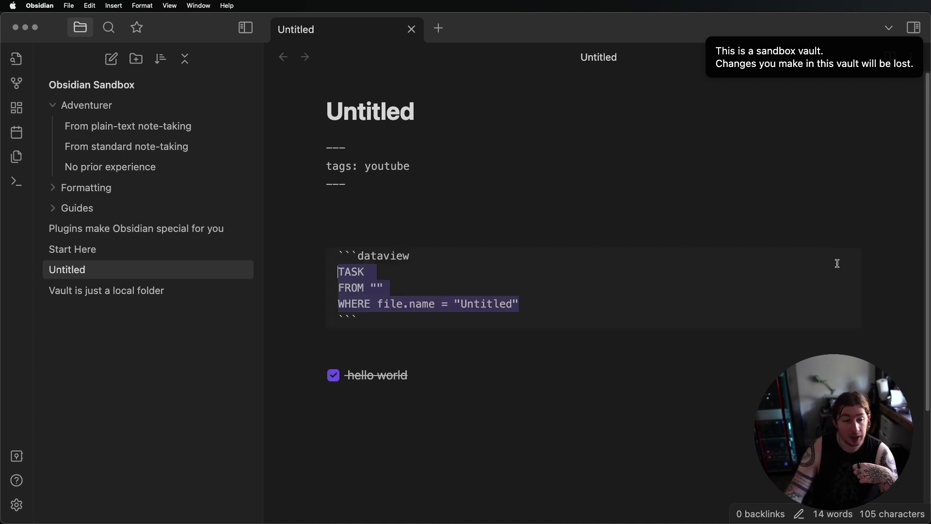
pyautogui.click(457, 313)
pyautogui.moveTo(543, 304); pyautogui.dragTo(344, 311)
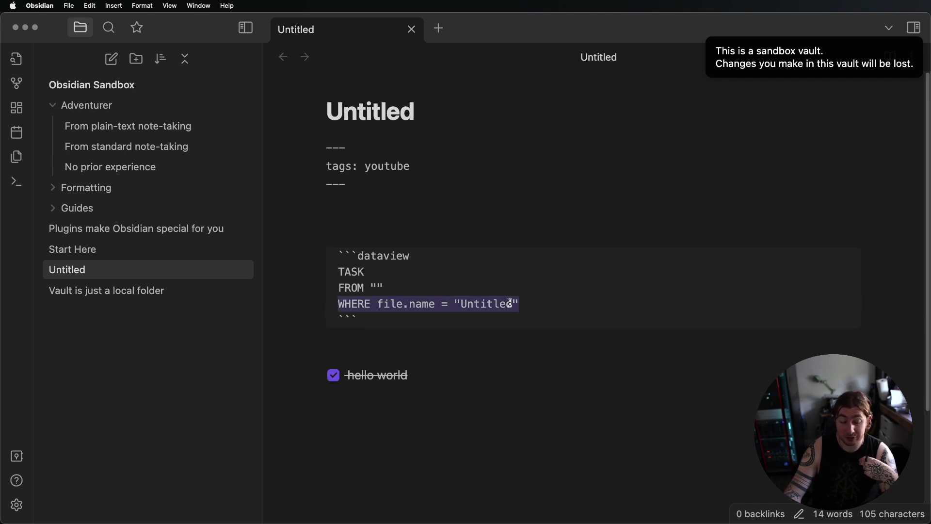
pyautogui.press('BackSpace')
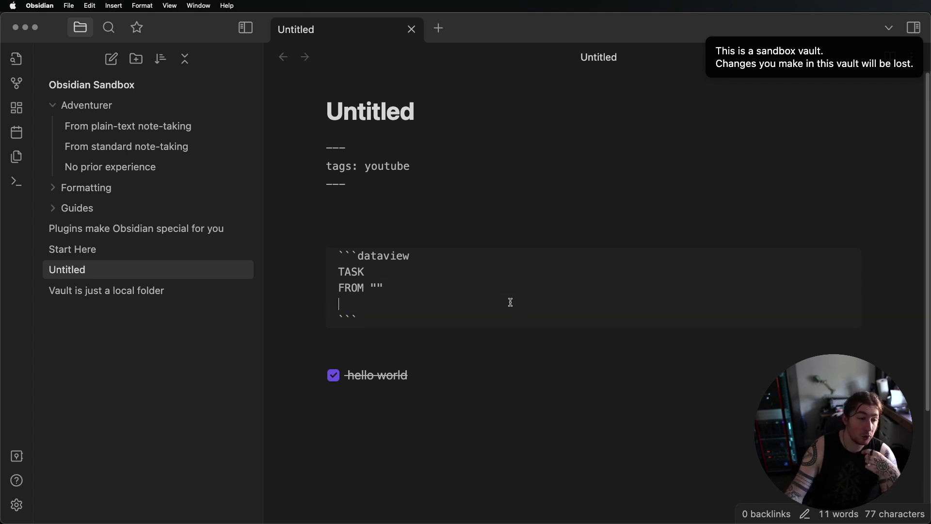
pyautogui.click(558, 374)
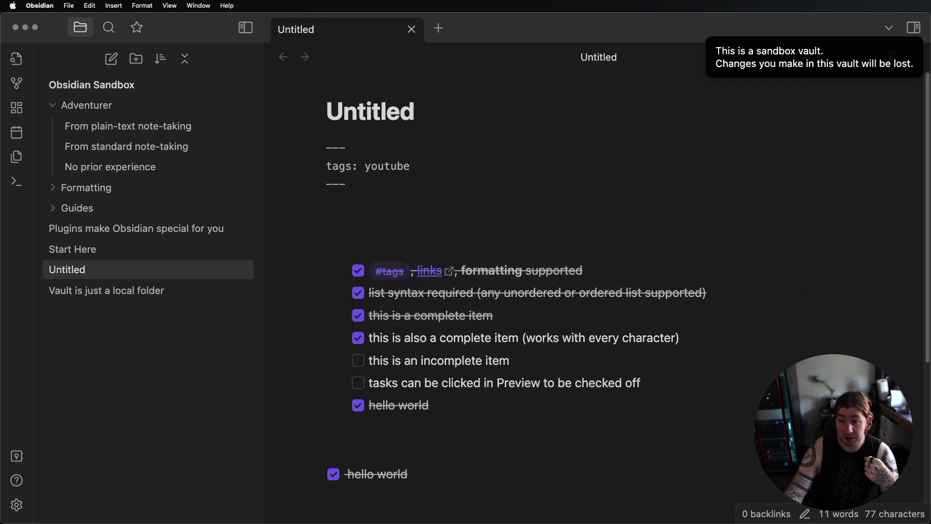
# Filter the task query with WHERE !completed, and check the source note of the "this is also a complete item" task
pyautogui.click(846, 262)
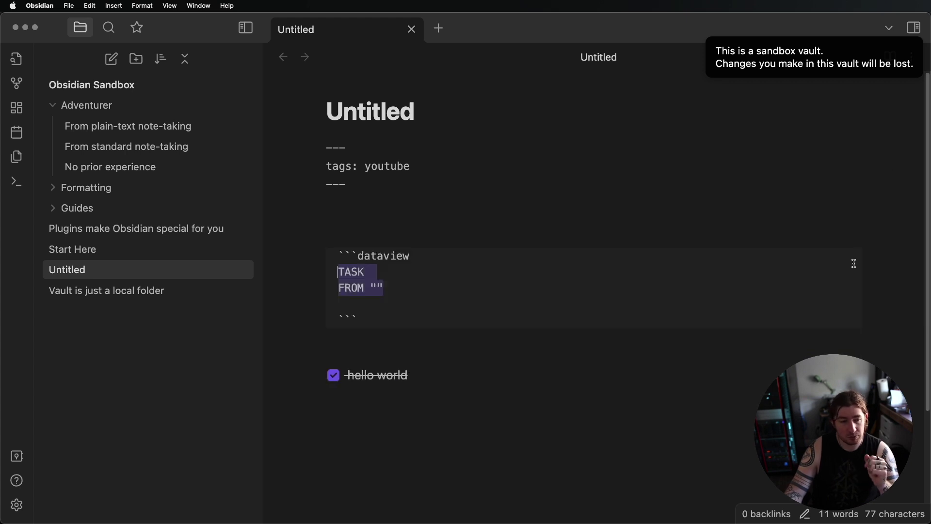
pyautogui.click(419, 302)
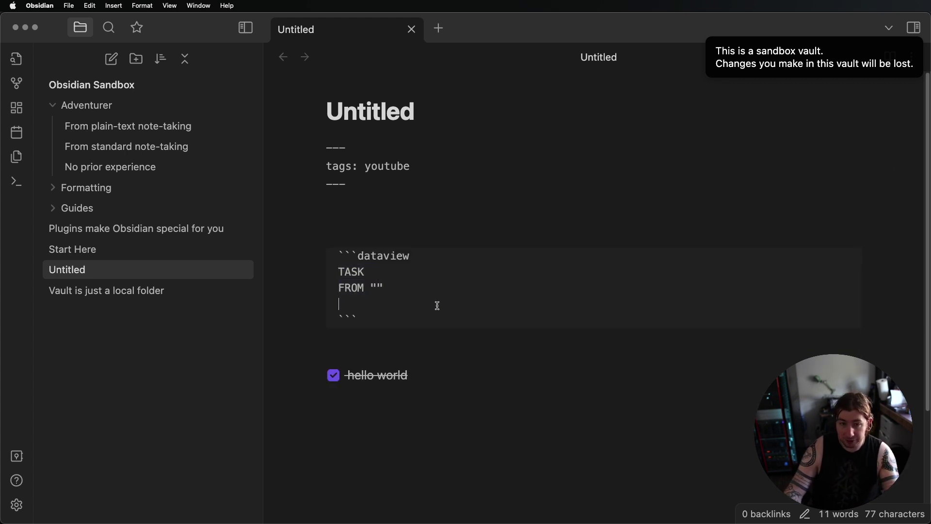
pyautogui.write('WH')
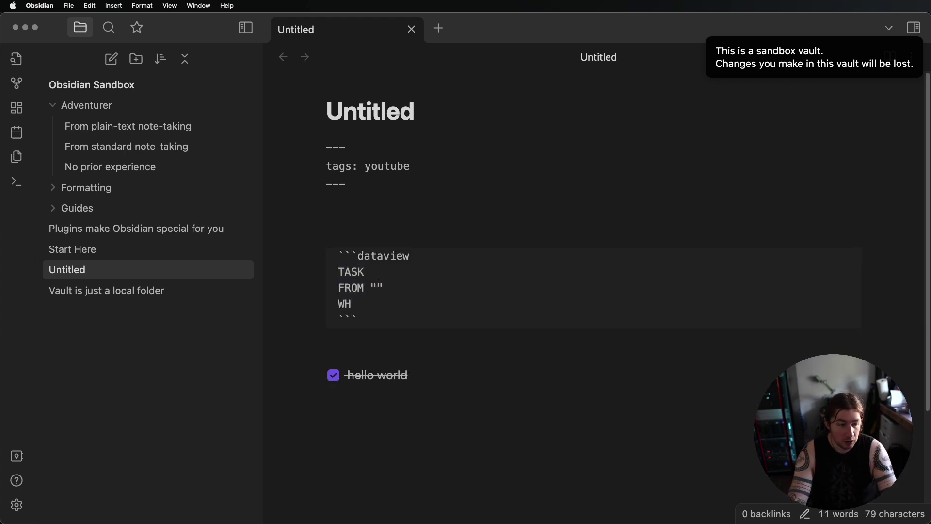
pyautogui.write('ERE !completed')
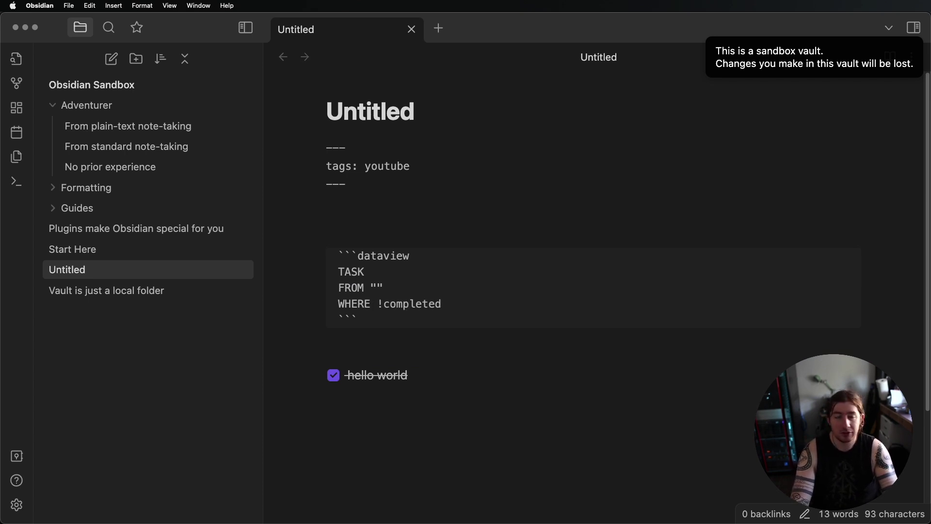
pyautogui.click(437, 236)
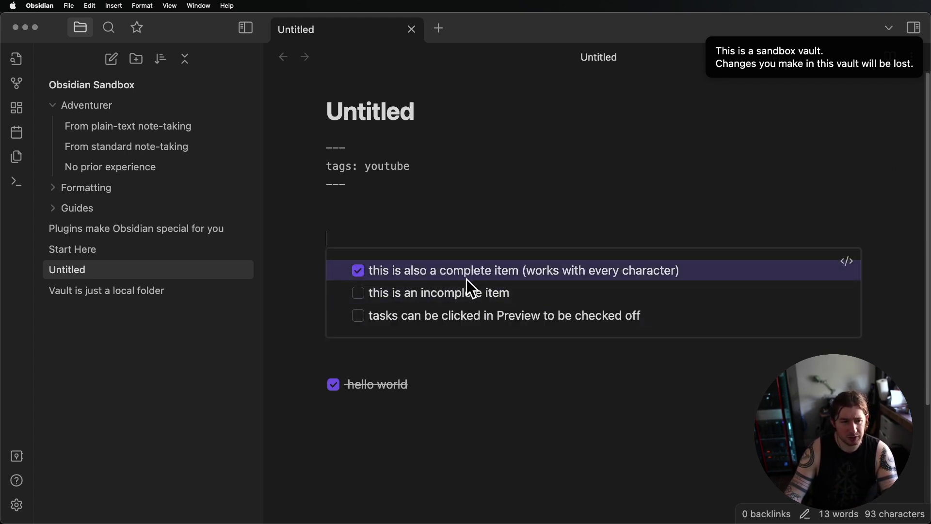
pyautogui.click(656, 270)
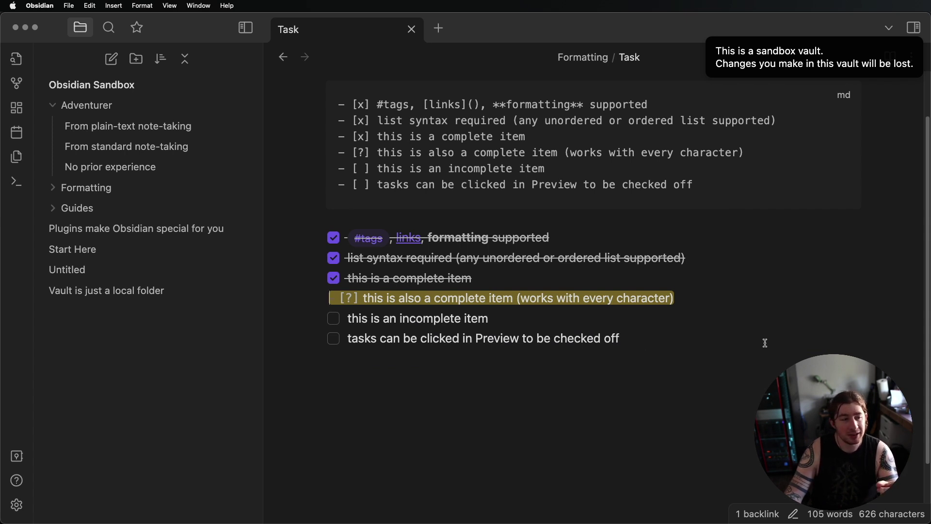
pyautogui.click(283, 57)
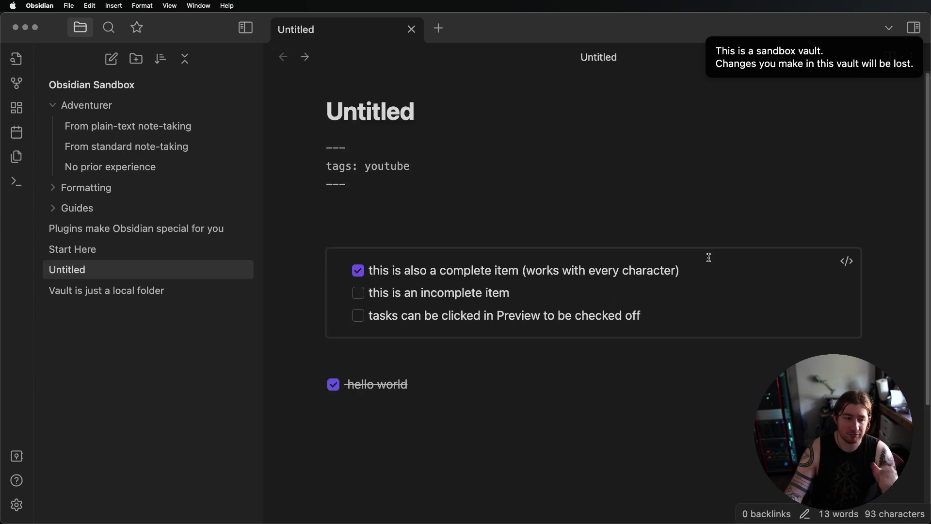
# Add the line GROUP BY file.link below the WHERE line of the task query and render it
pyautogui.click(852, 265)
pyautogui.click(587, 307)
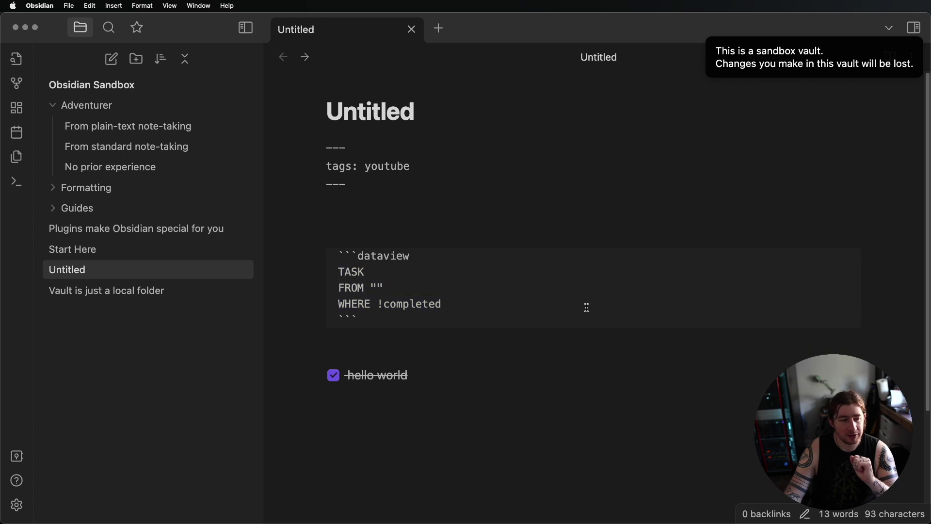
pyautogui.press('Return')
pyautogui.write('GROUP ')
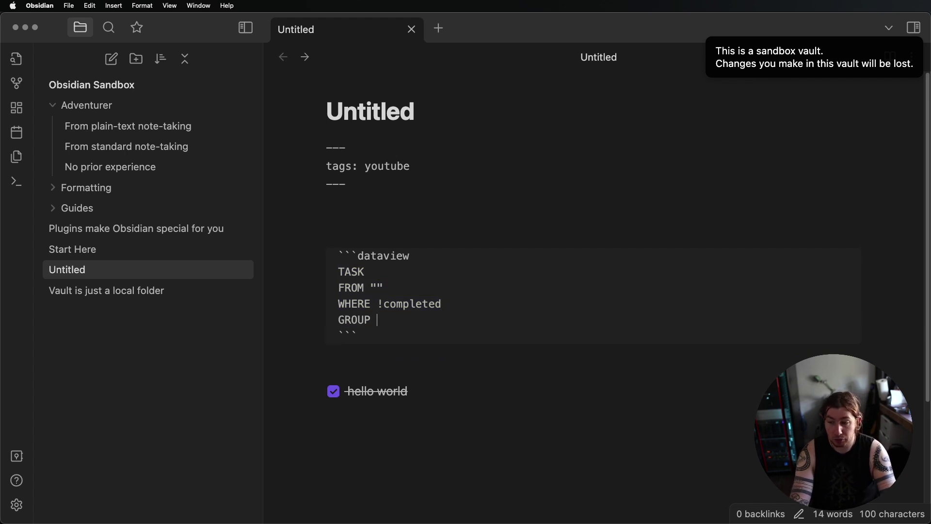
pyautogui.write('BY file.link')
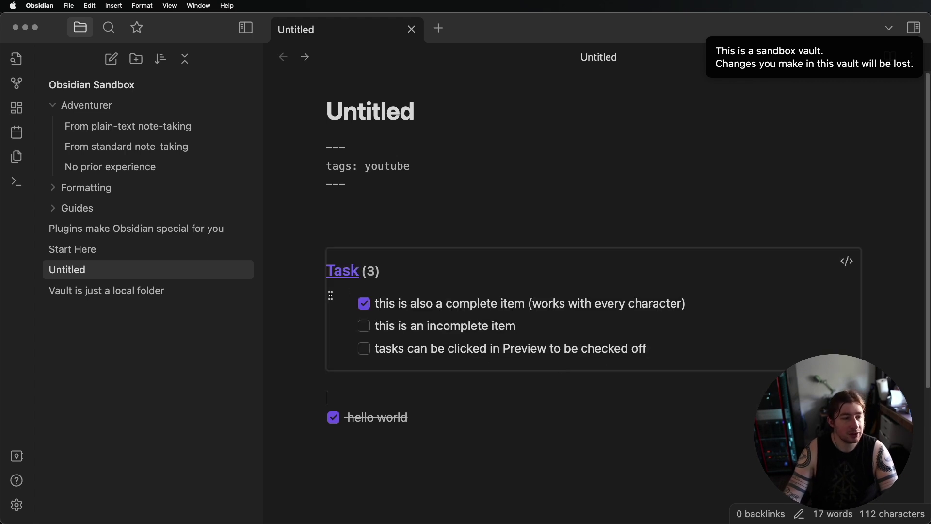
# Mark the "hello world" task below the grouped query results as incomplete
pyautogui.moveTo(339, 278)
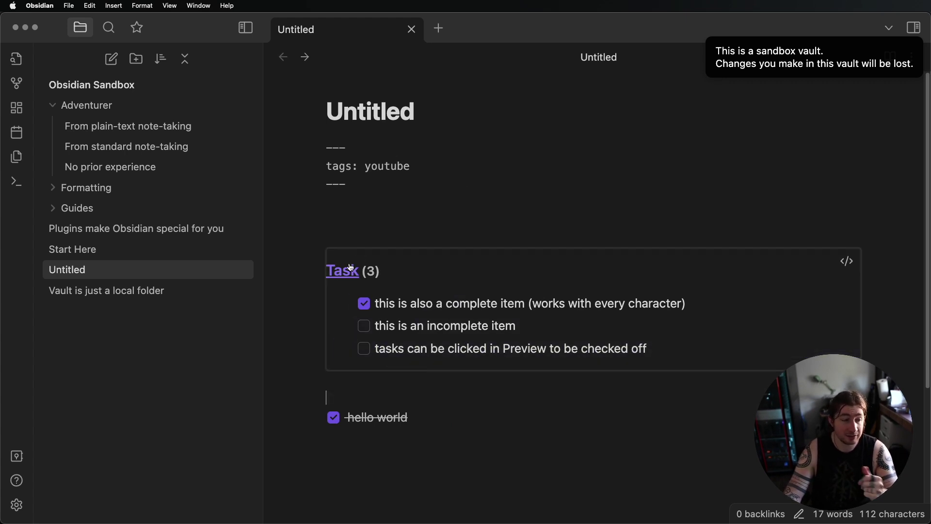
pyautogui.scroll(-3, 291, 262)
pyautogui.click(333, 343)
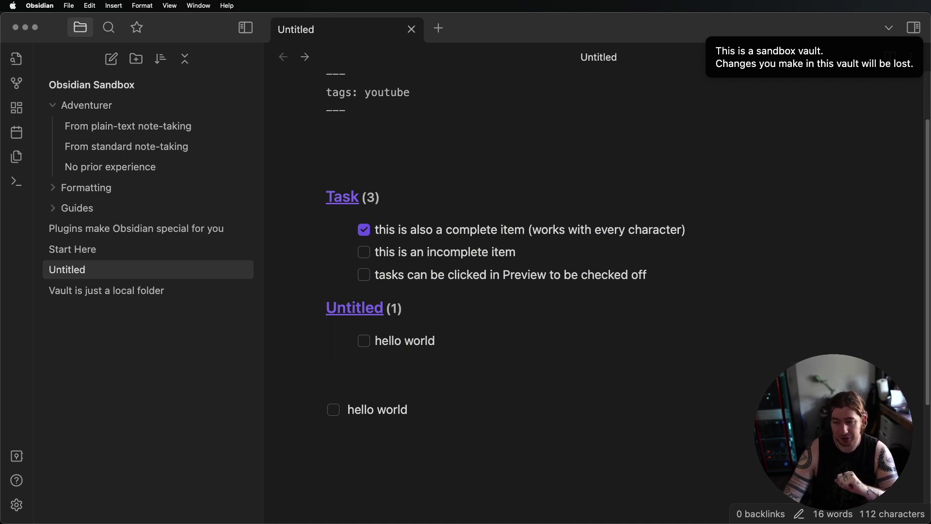
# Replace the whole task query with CALENDAR and FROM "" on separate lines, and render it
pyautogui.click(846, 190)
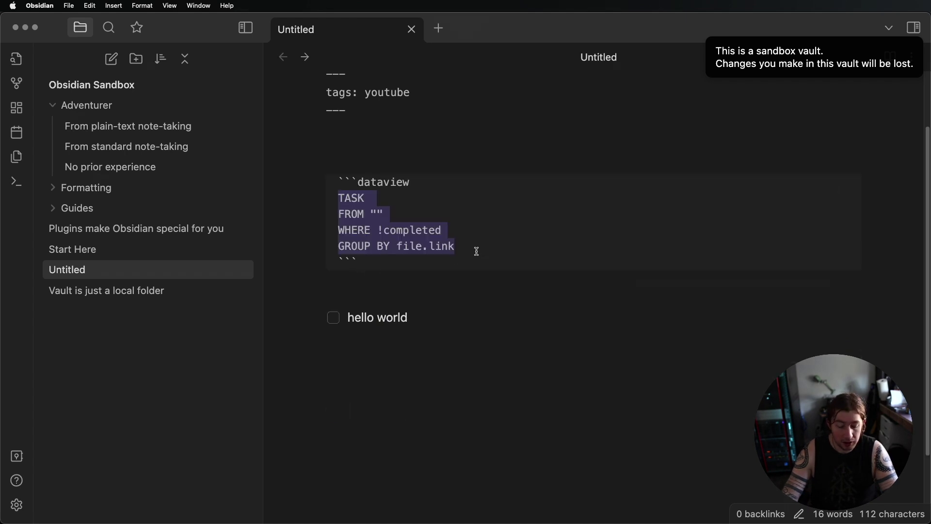
pyautogui.write('CALENDAR FROM')
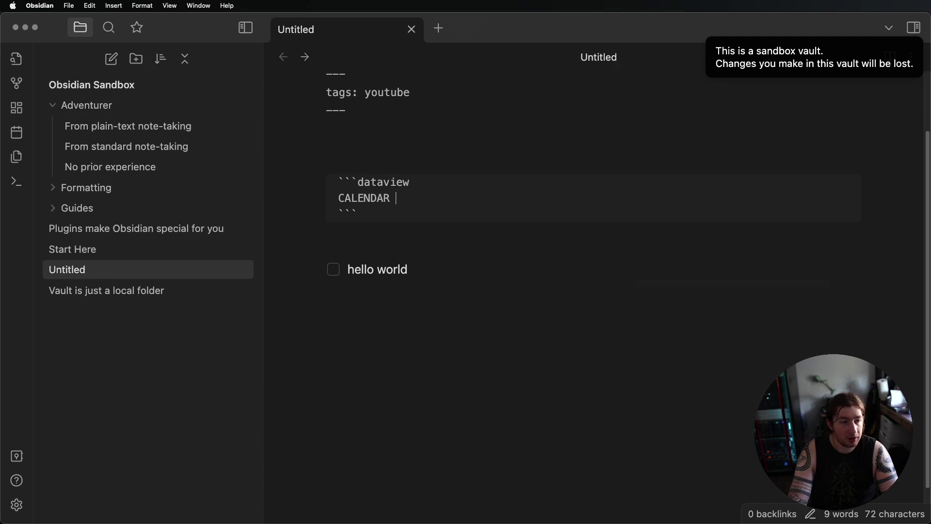
pyautogui.press('Return')
pyautogui.write('FROM "')
pyautogui.click(476, 250)
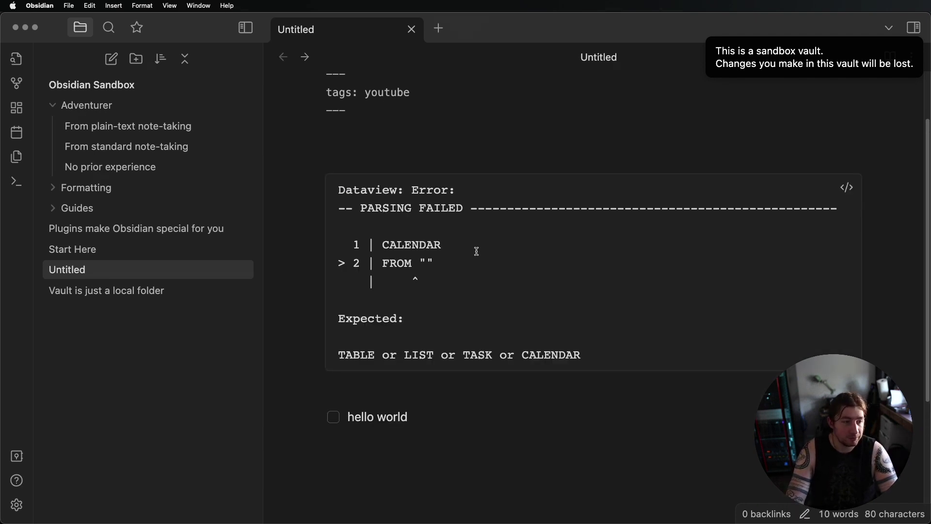
# Add file.mtime after CALENDAR as the query's date field and render the calendar
pyautogui.press('Up')
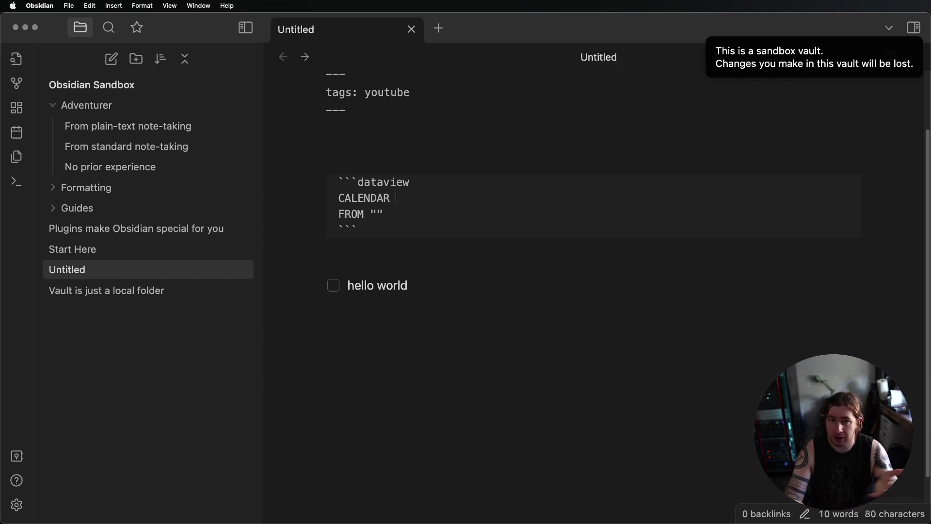
pyautogui.write('file.mtime')
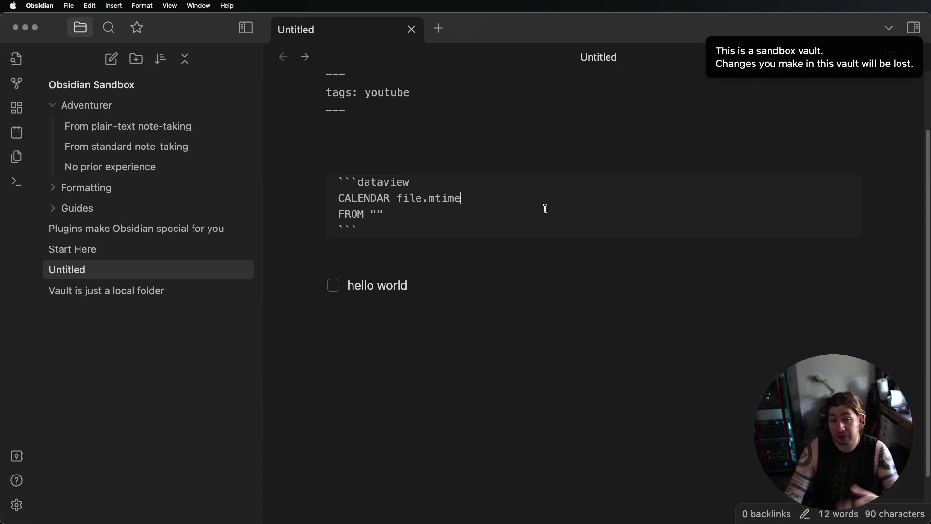
pyautogui.click(472, 256)
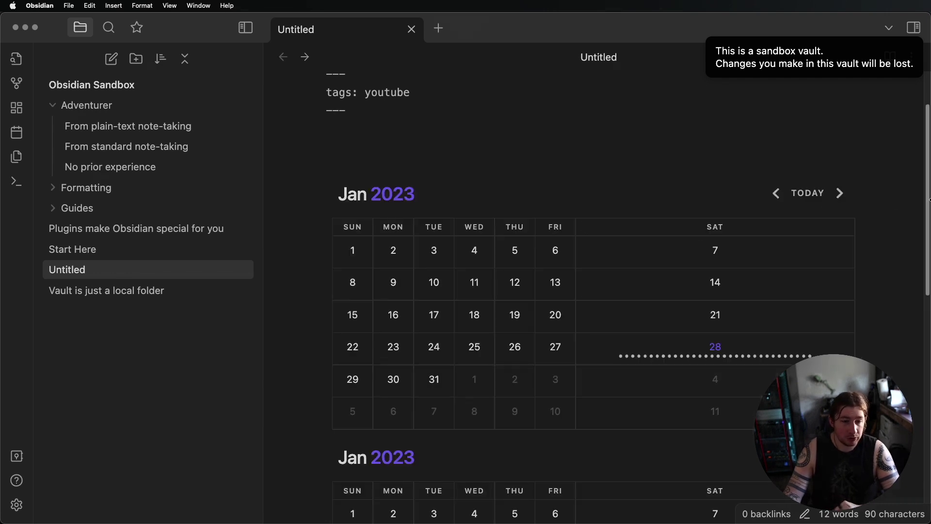
# Examine the two rendered January 2023 calendars and preview a note behind the dots on the 28th
pyautogui.scroll(-3, 644, 224)
pyautogui.scroll(1, 582, 228)
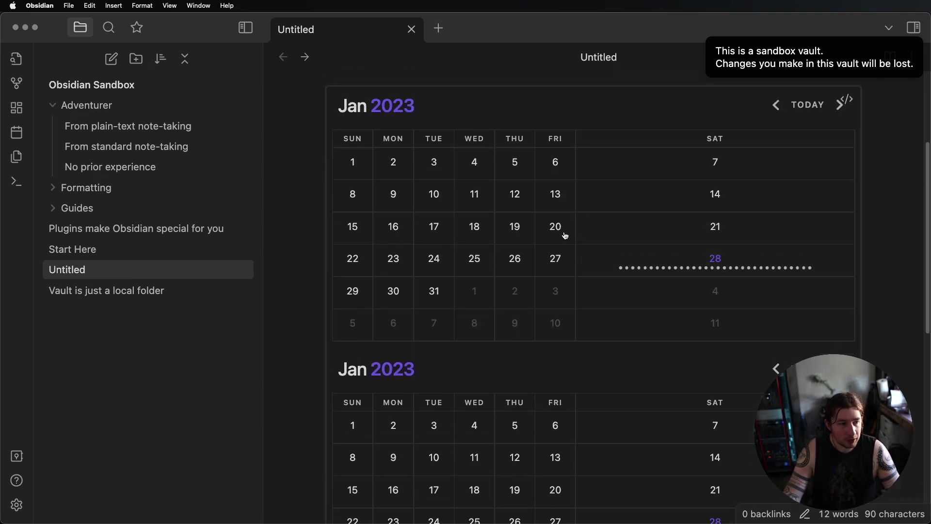
pyautogui.scroll(-3, 754, 304)
pyautogui.scroll(1, 668, 254)
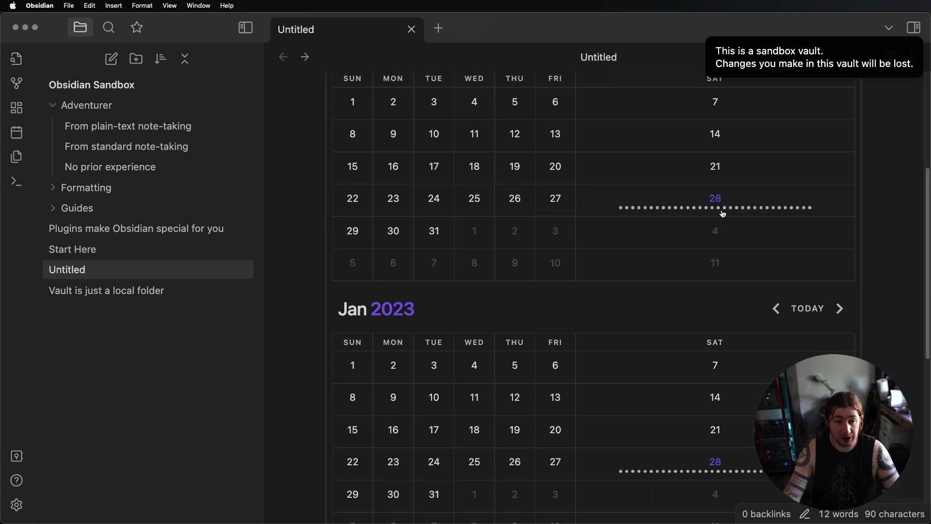
pyautogui.moveTo(752, 209)
pyautogui.scroll(3, 755, 209)
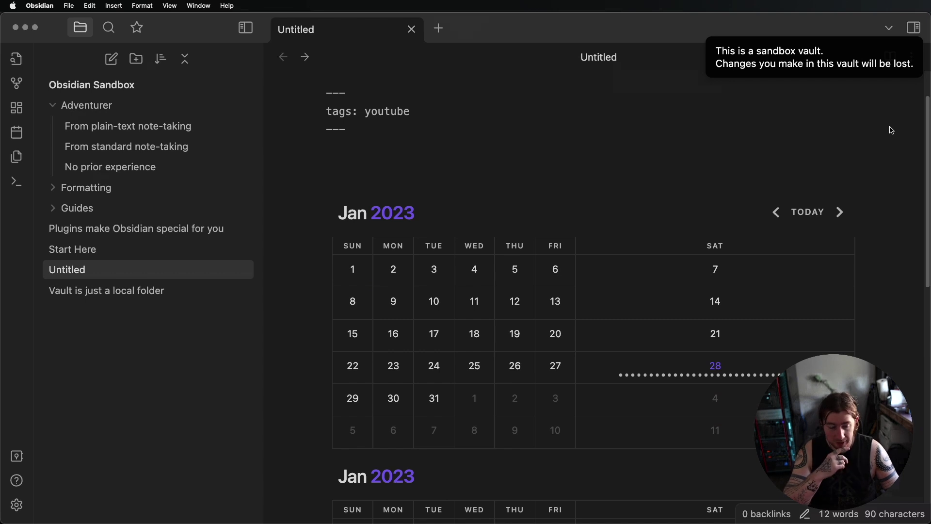
pyautogui.scroll(-5, 728, 218)
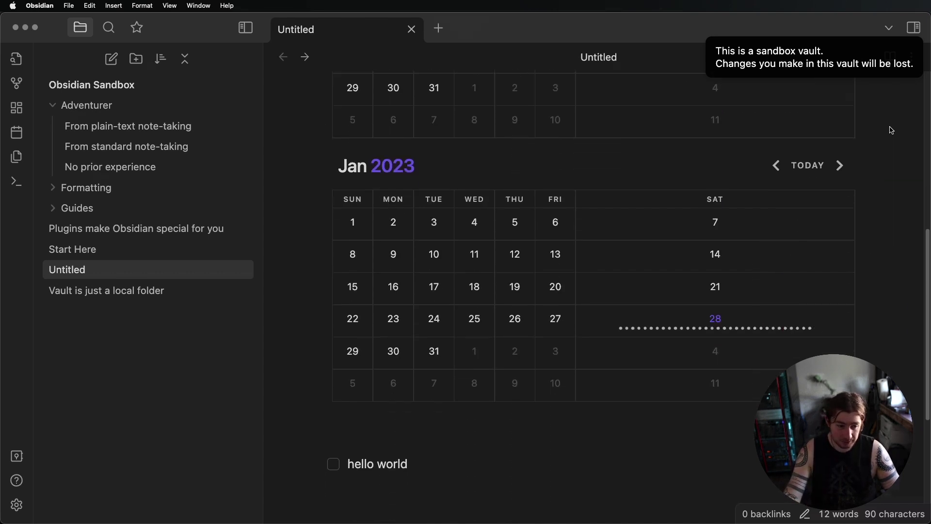
pyautogui.scroll(1, 776, 239)
pyautogui.scroll(3, 776, 240)
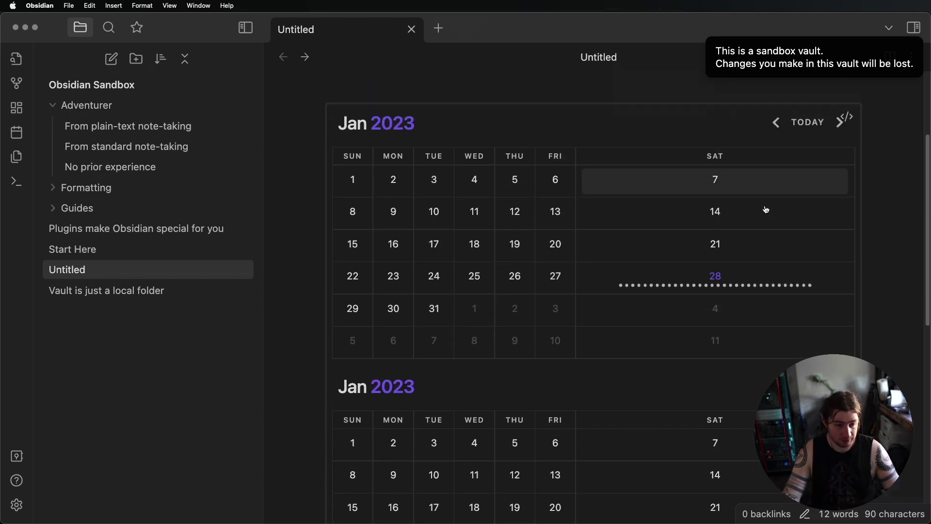
pyautogui.scroll(1, 809, 293)
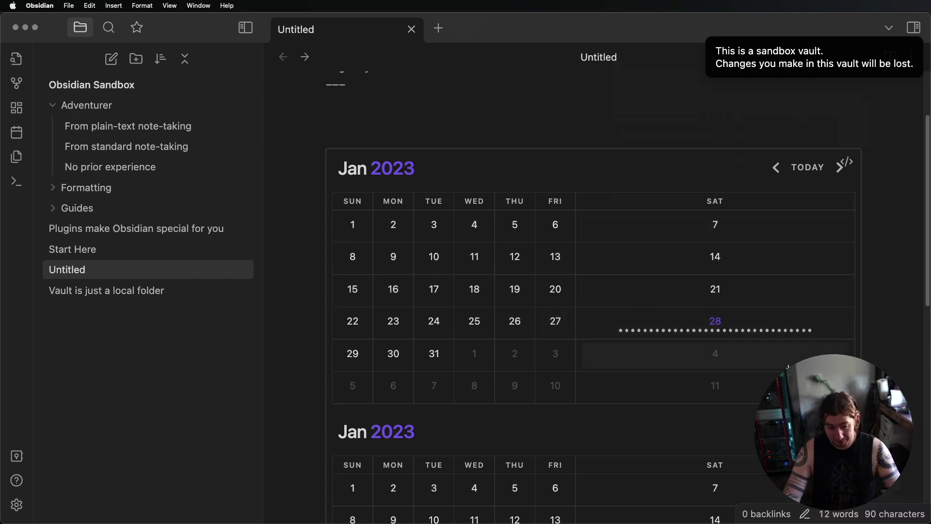
pyautogui.moveTo(780, 322)
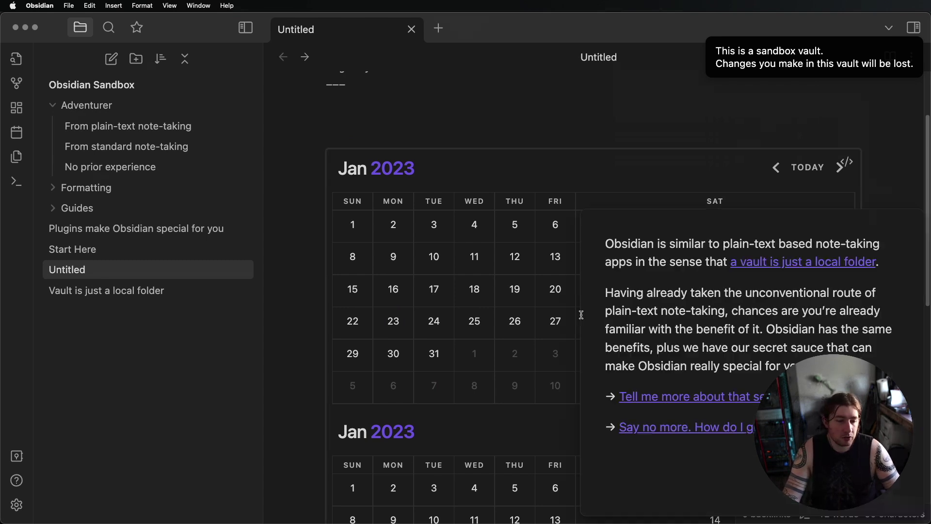
pyautogui.moveTo(726, 326)
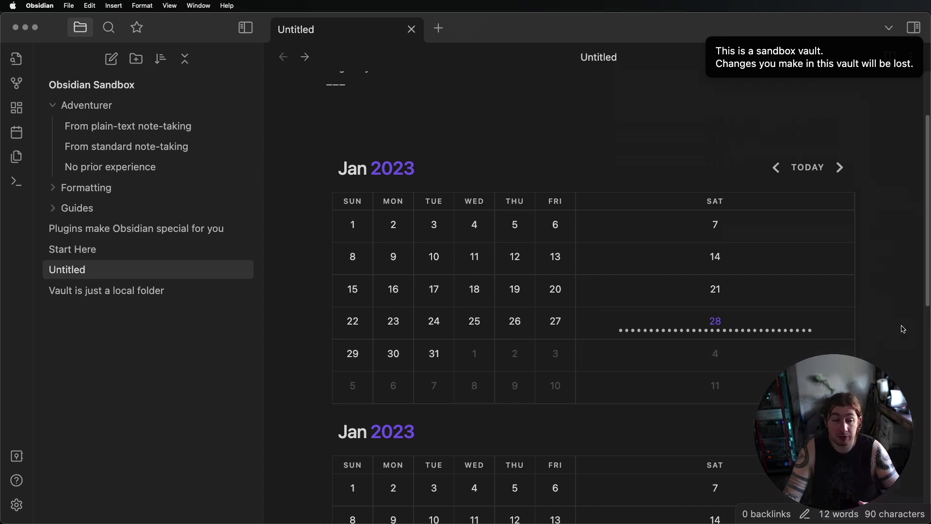
# Page the first rendered calendar back month by month to February 2022
pyautogui.click(775, 168)
pyautogui.click(775, 168)
pyautogui.click(776, 168)
pyautogui.click(776, 167)
pyautogui.click(775, 168)
pyautogui.click(776, 168)
pyautogui.click(776, 168)
pyautogui.click(775, 168)
pyautogui.click(776, 167)
pyautogui.click(775, 168)
pyautogui.click(775, 168)
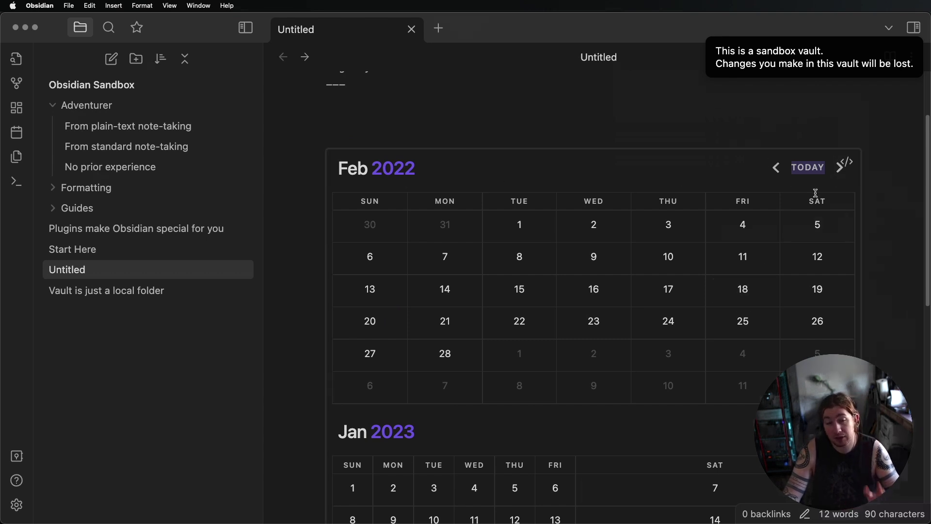
# Join FROM "" onto the CALENDAR file.mtime line of the query and render it
pyautogui.click(843, 158)
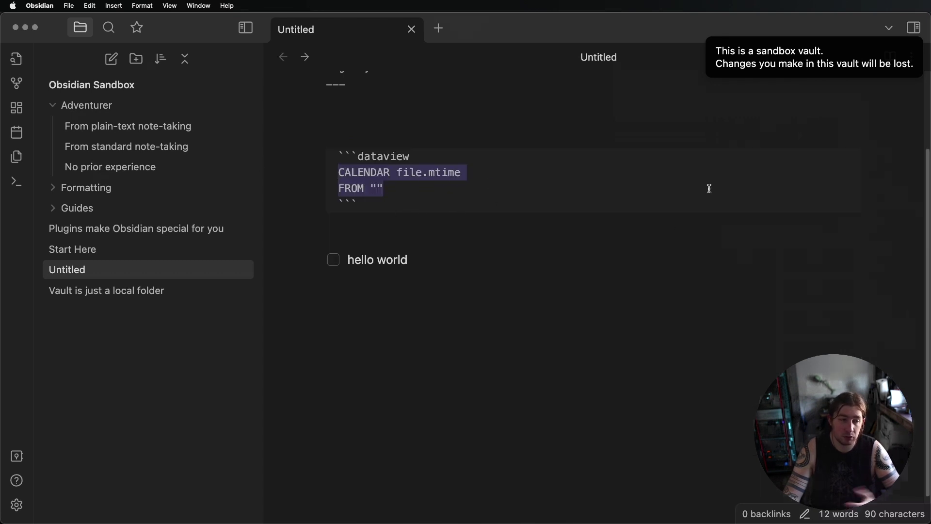
pyautogui.click(505, 169)
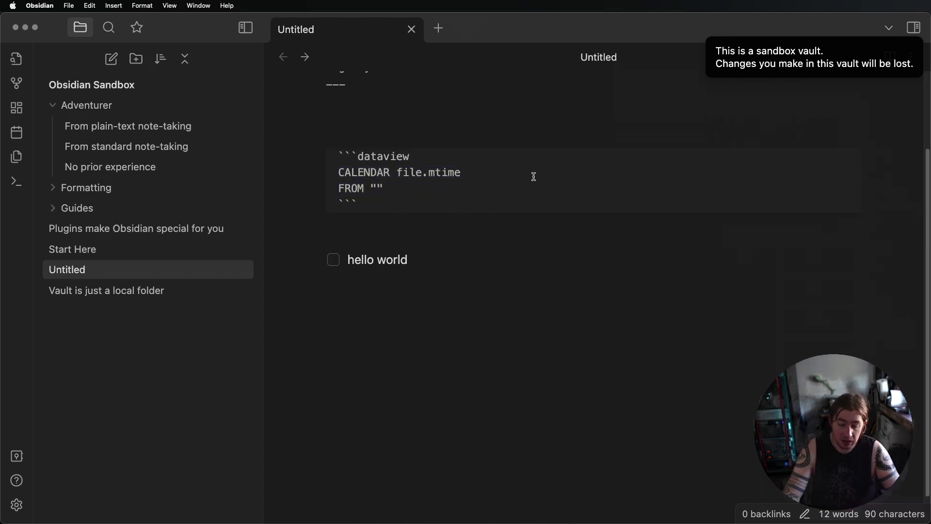
pyautogui.press('Delete')
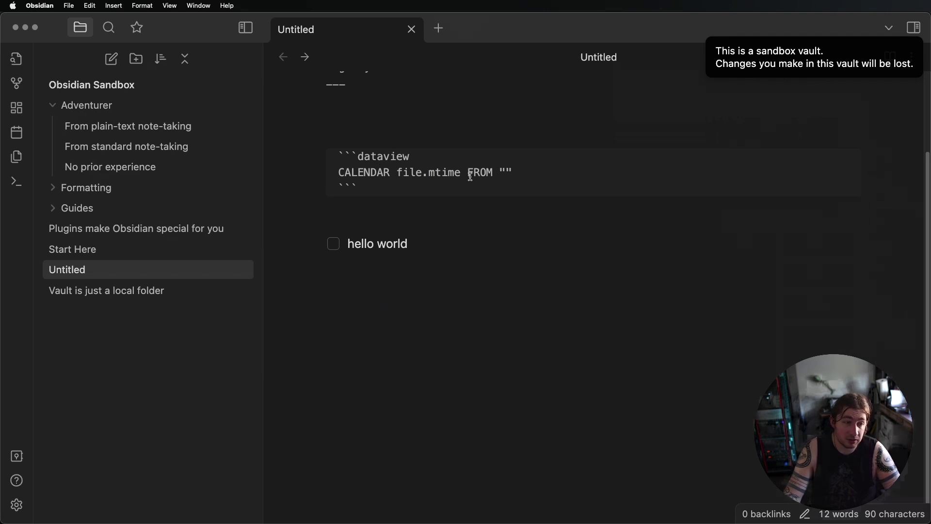
pyautogui.click(815, 270)
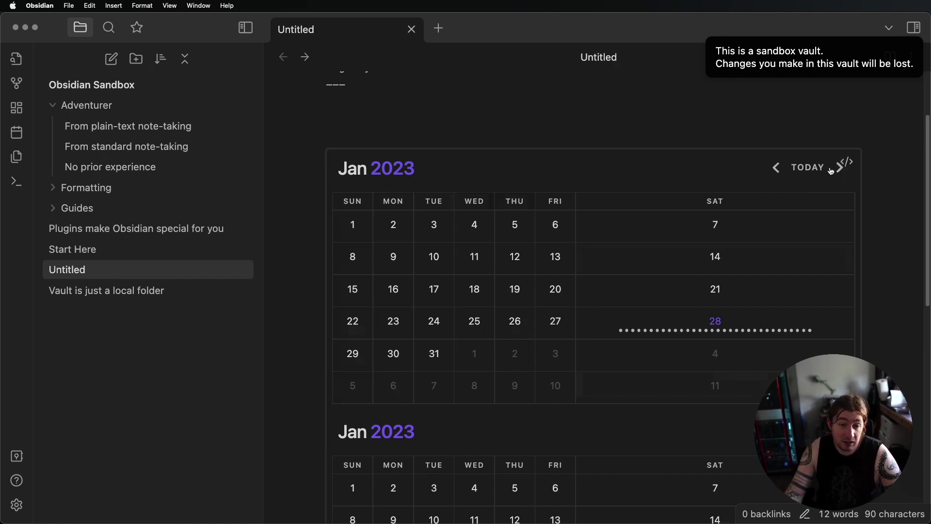
# Add the line WHERE tags = "youtube" below the CALENDAR line of the query and render it
pyautogui.click(846, 165)
pyautogui.click(553, 179)
pyautogui.press('Return')
pyautogui.write('WHWERE')
pyautogui.press('BackSpace')
pyautogui.press('BackSpace')
pyautogui.press('BackSpace')
pyautogui.press('BackSpace')
pyautogui.write('ER')
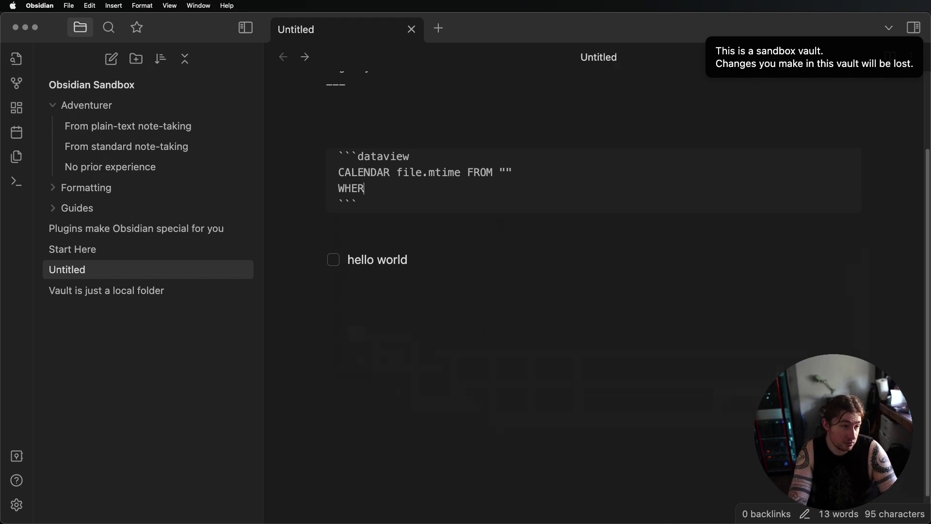
pyautogui.write('E tags = "youtube')
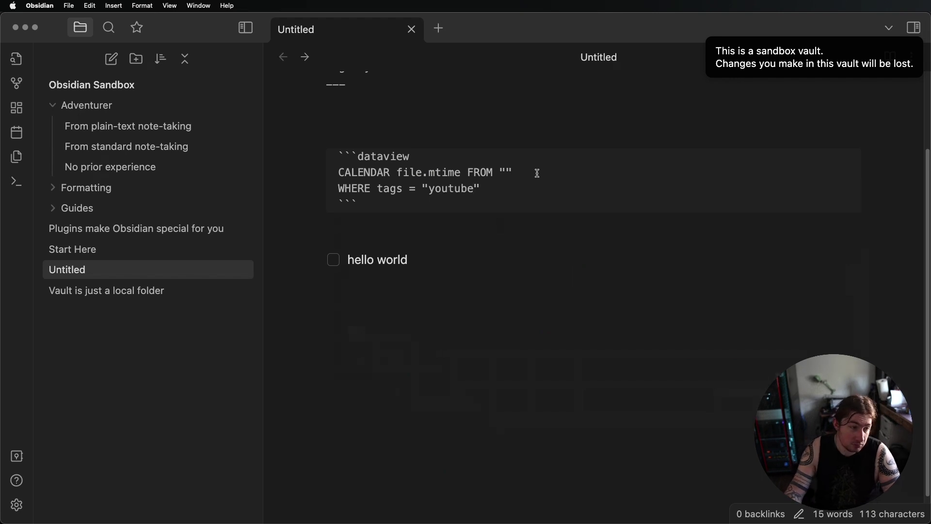
pyautogui.click(495, 224)
# Preview the note marked on January 28 in the filtered calendar, and check the query's source
pyautogui.moveTo(815, 321)
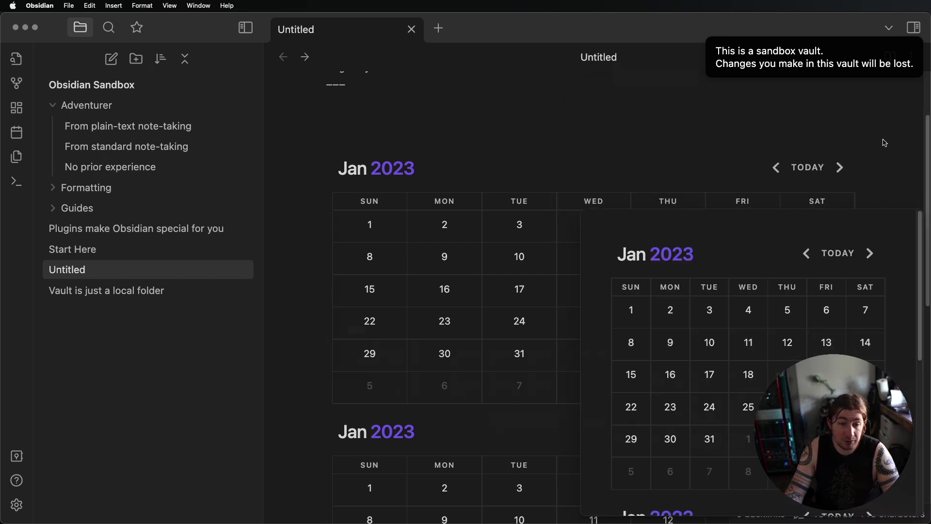
pyautogui.scroll(-3, 825, 145)
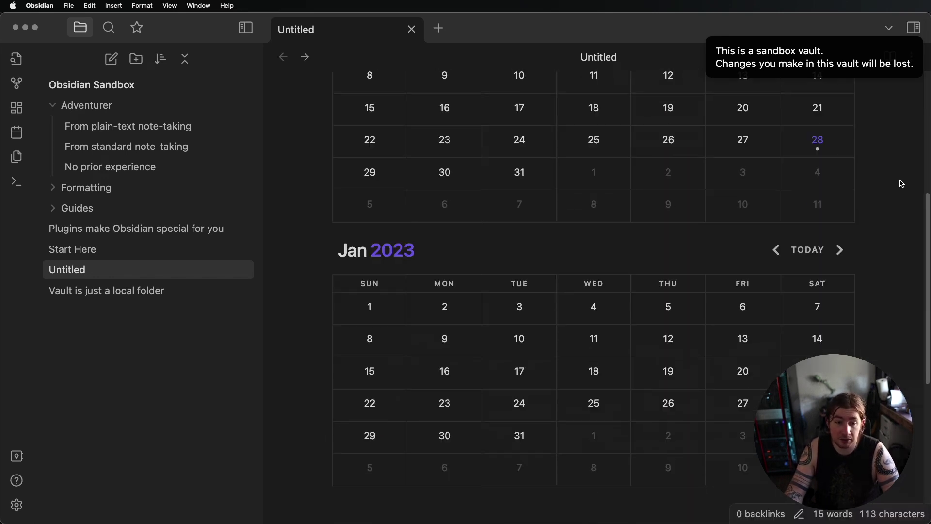
pyautogui.moveTo(815, 142)
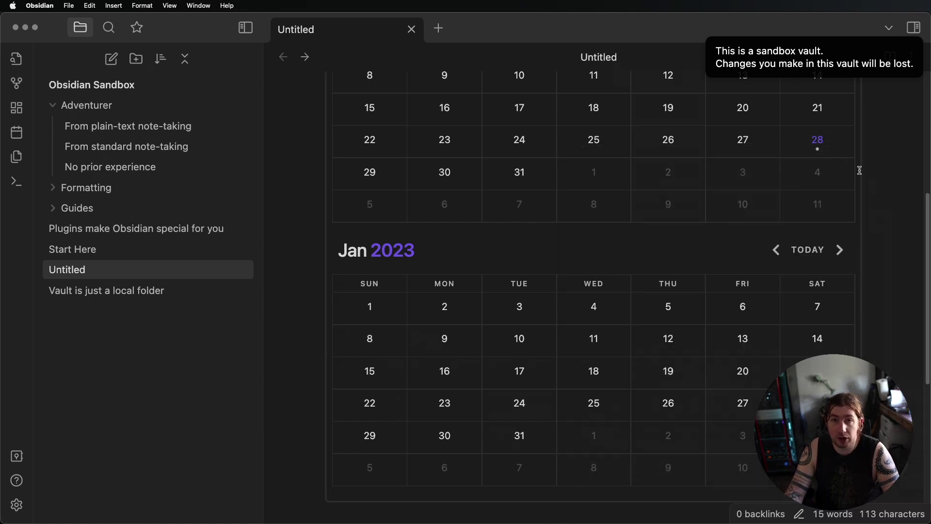
pyautogui.scroll(5, 854, 194)
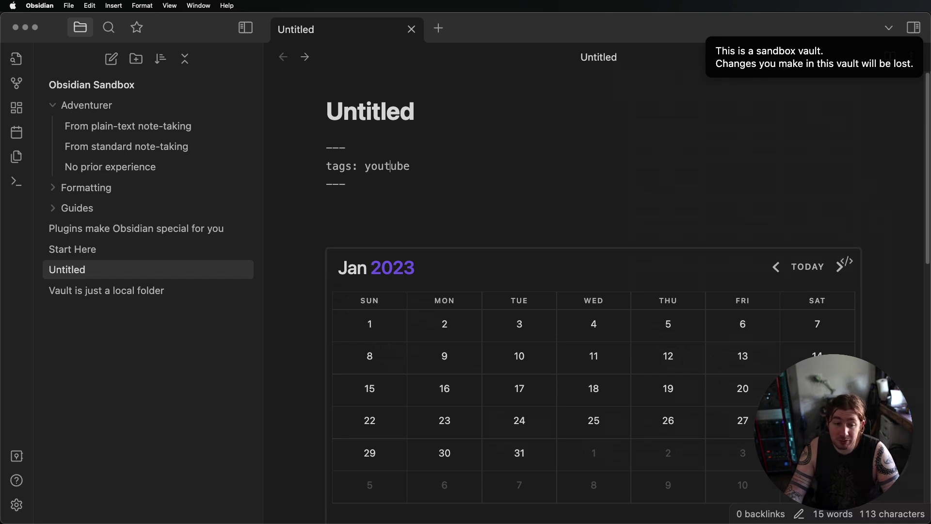
pyautogui.moveTo(848, 281)
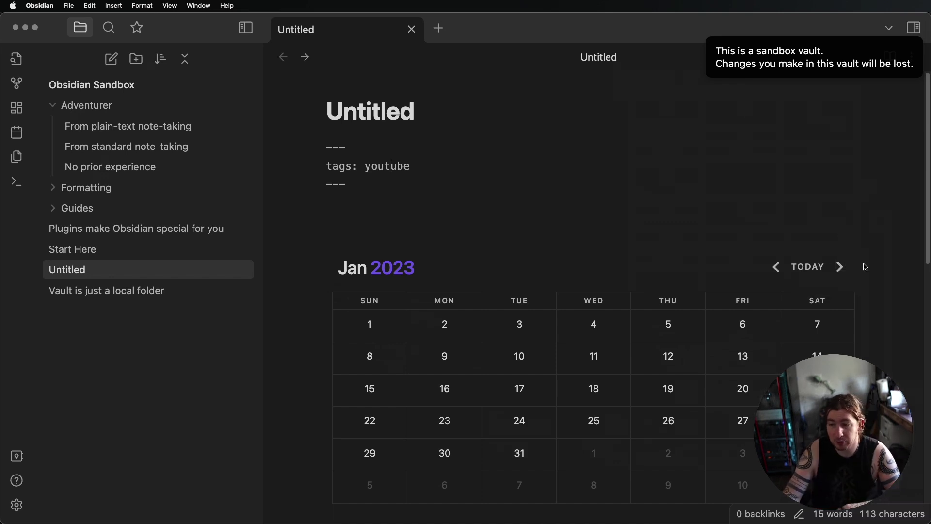
pyautogui.click(847, 262)
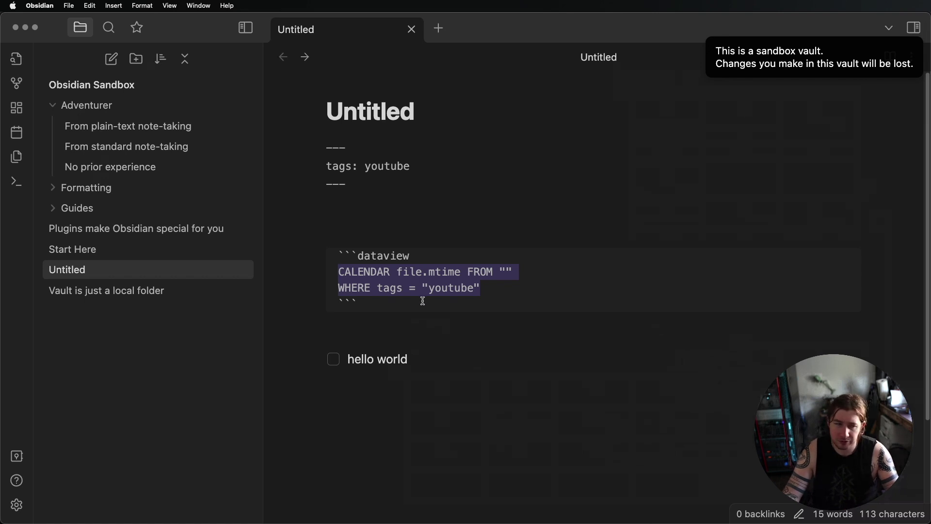
pyautogui.click(574, 337)
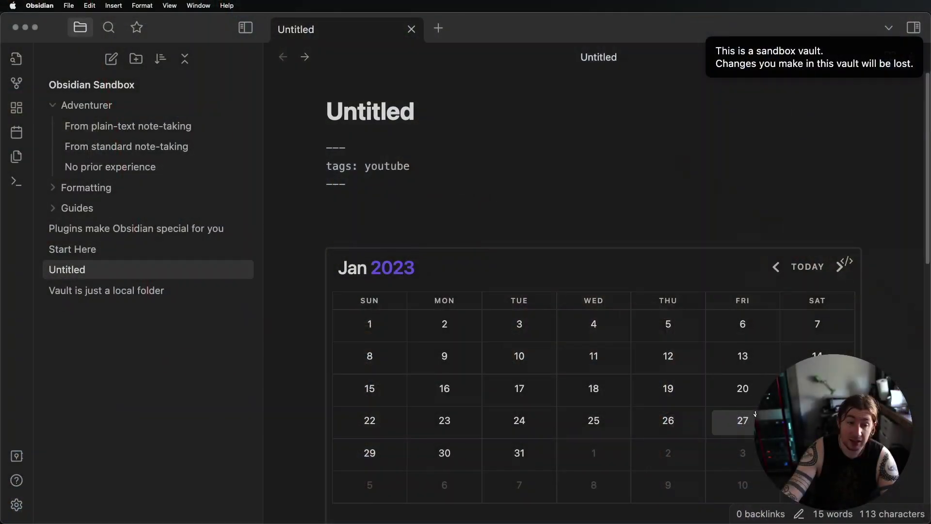
# Replace the calendar query with TABLE and FROM "" on separate lines, and render it
pyautogui.click(846, 262)
pyautogui.moveTo(480, 288); pyautogui.dragTo(327, 266)
pyautogui.press('BackSpace')
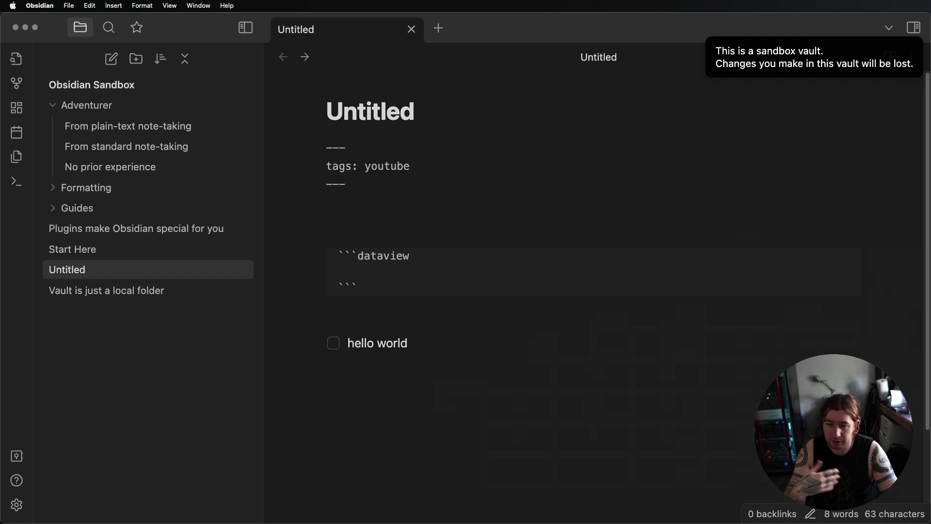
pyautogui.write('TABLE')
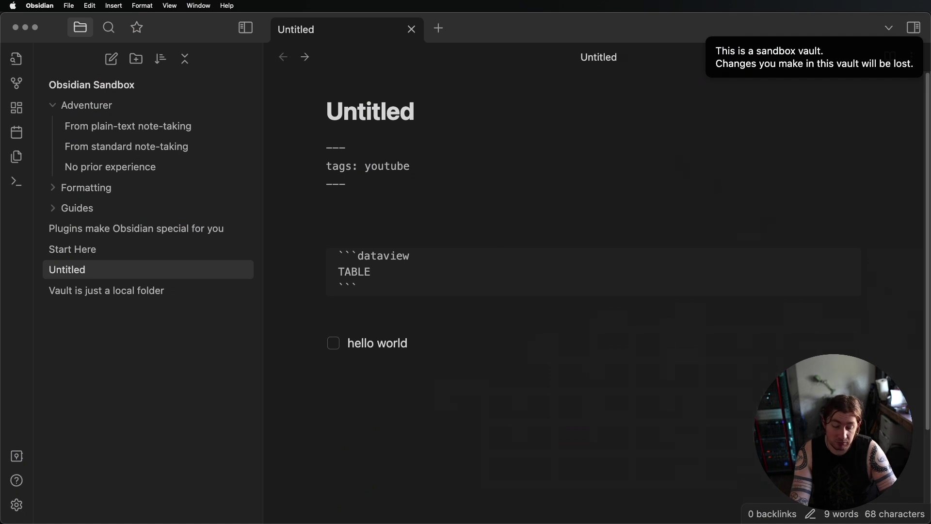
pyautogui.press('Return')
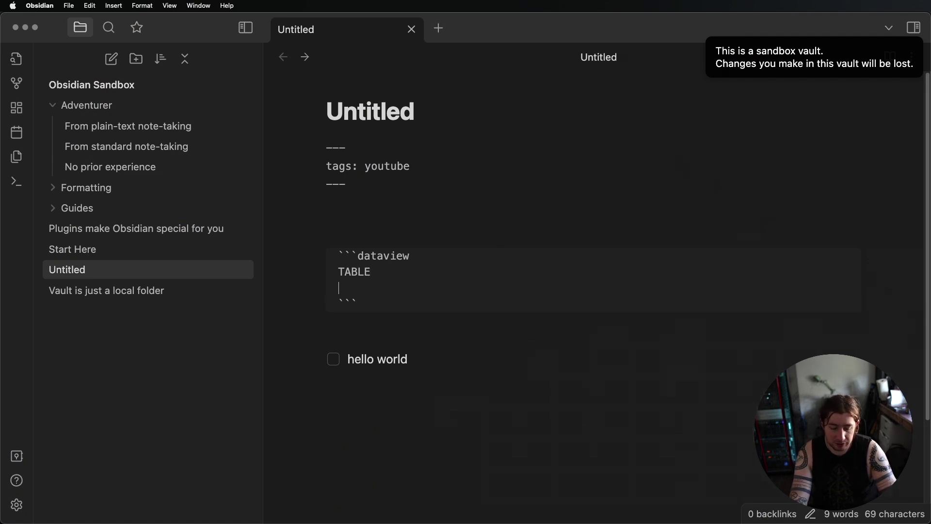
pyautogui.write('FROM ""')
pyautogui.press('Down')
pyautogui.press('Up')
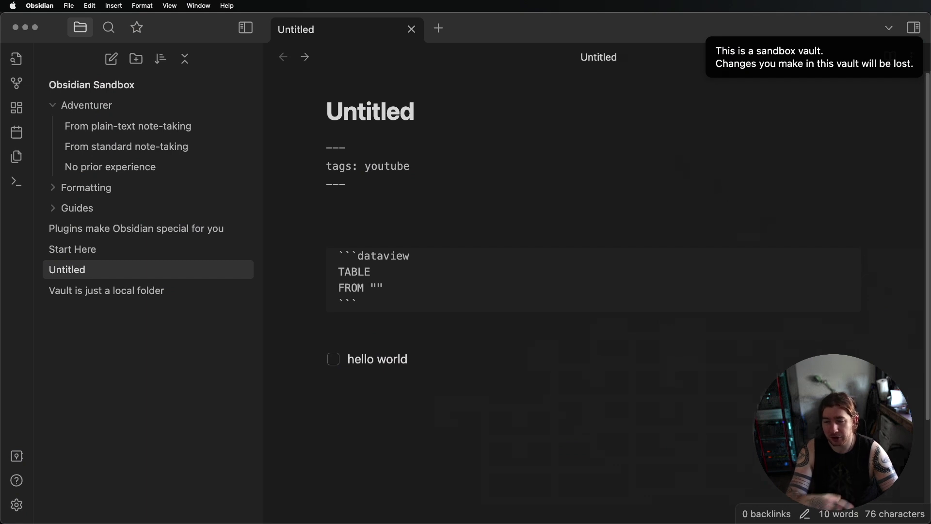
pyautogui.click(344, 288)
pyautogui.click(431, 336)
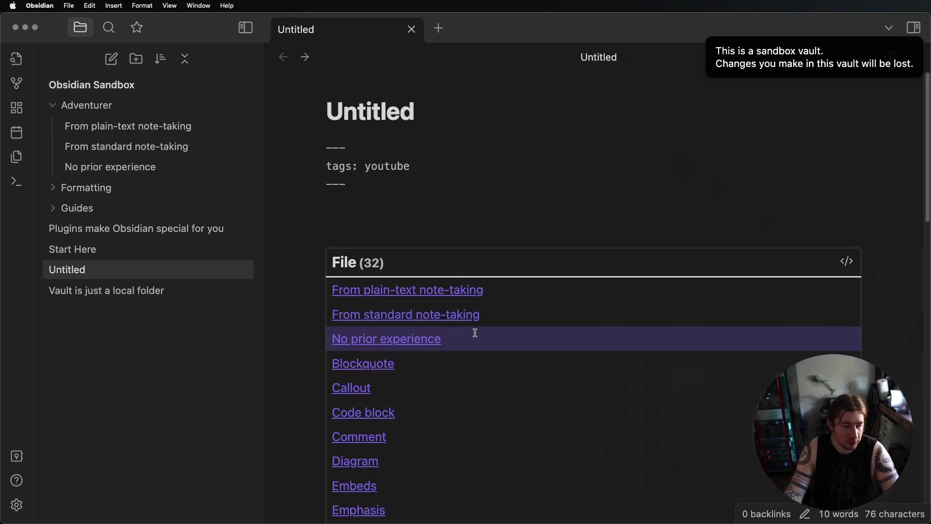
# Start a list of the clause order below the table query: 1 FROM, 2 WHERE, 3 SELECT, 4 SORT
pyautogui.press('Return')
pyautogui.press('Return')
pyautogui.press('Return')
pyautogui.press('Return')
pyautogui.write('1 FROM')
pyautogui.press('Return')
pyautogui.write('2 WHERE')
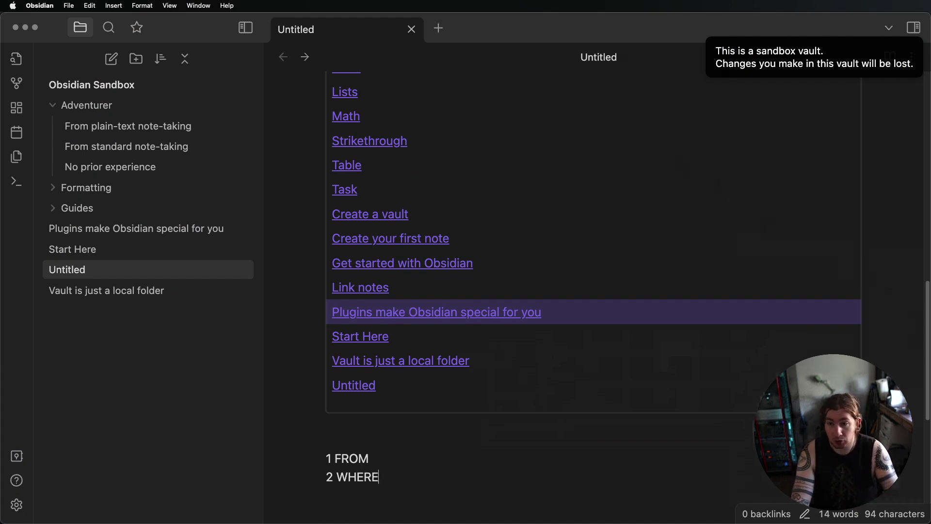
pyautogui.press('Return')
pyautogui.write('3')
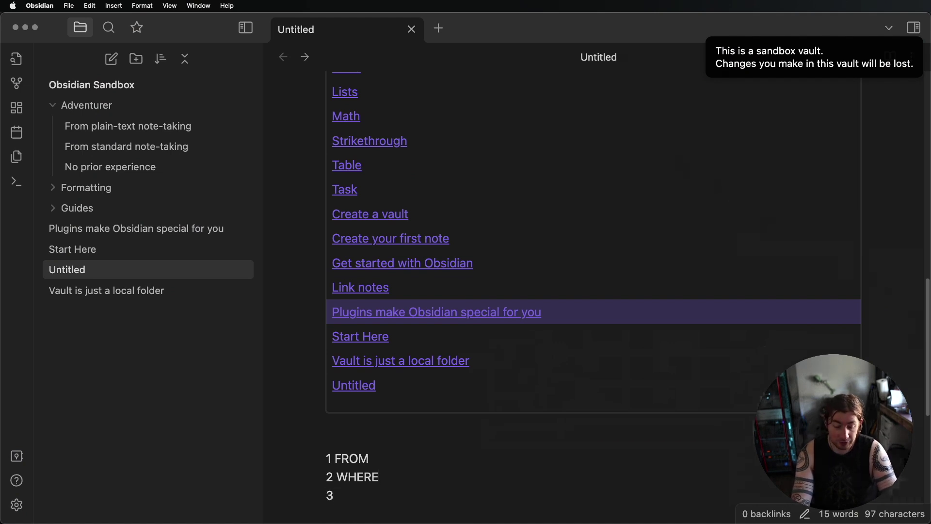
pyautogui.write(' SELECT')
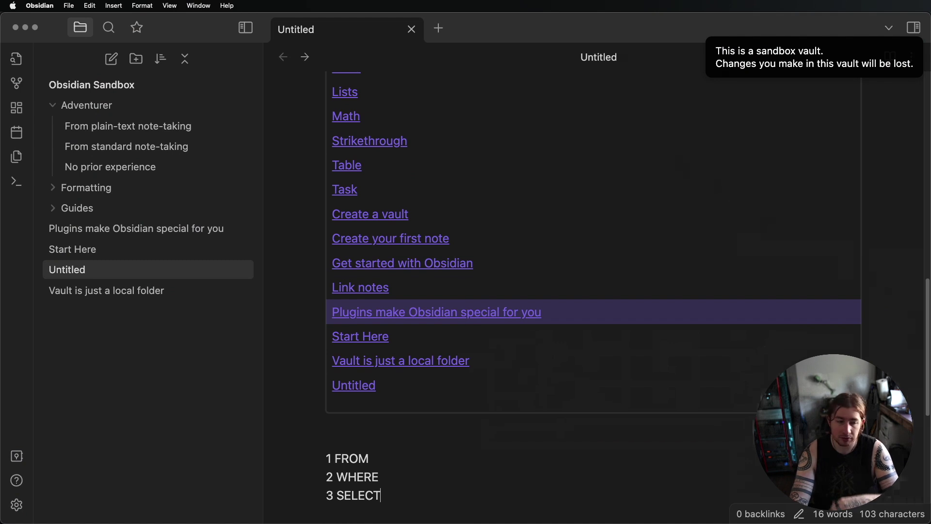
pyautogui.write('4 SORT')
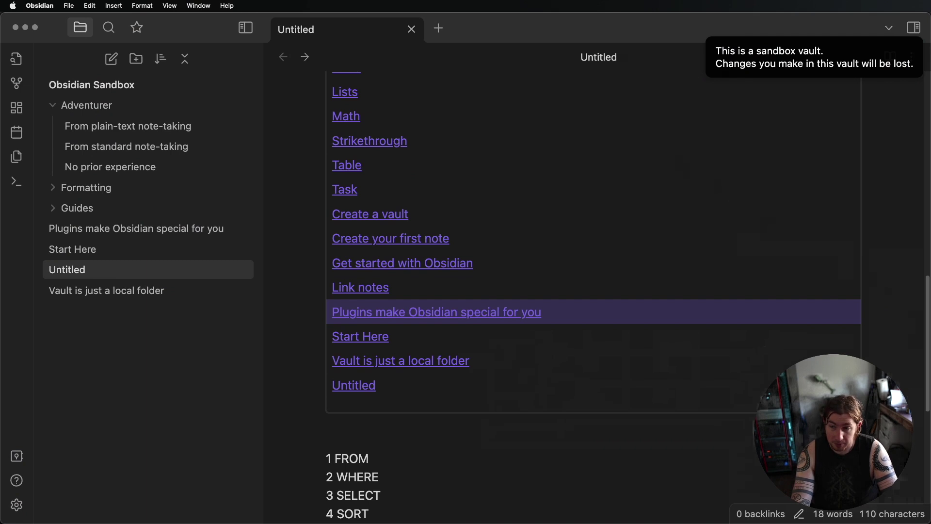
# Add the line 5.1 FLATTEN below 4 SORT in the clause list
pyautogui.press('Return')
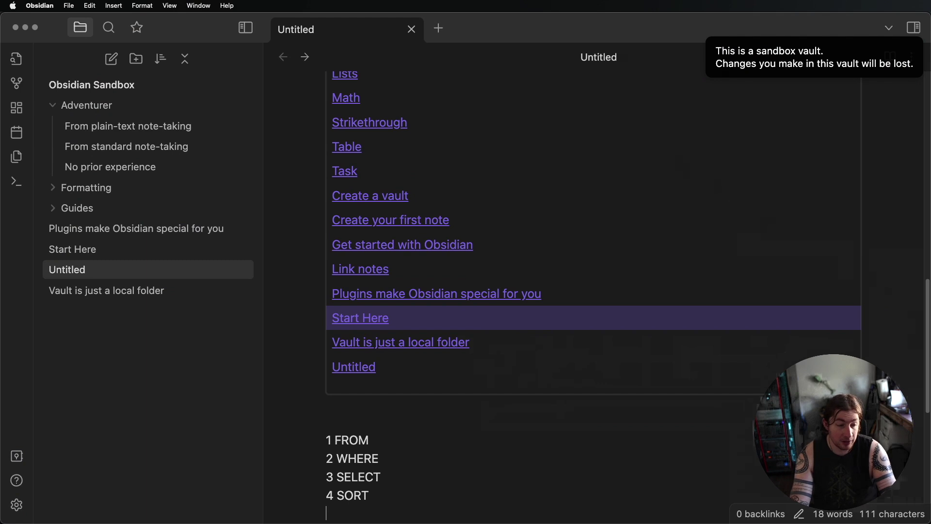
pyautogui.write('FLATTEN')
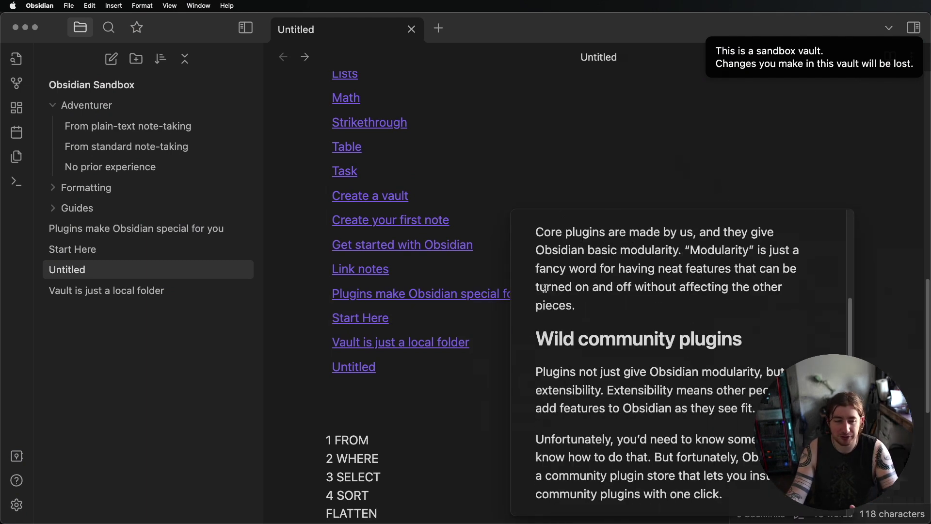
pyautogui.scroll(-6, 509, 315)
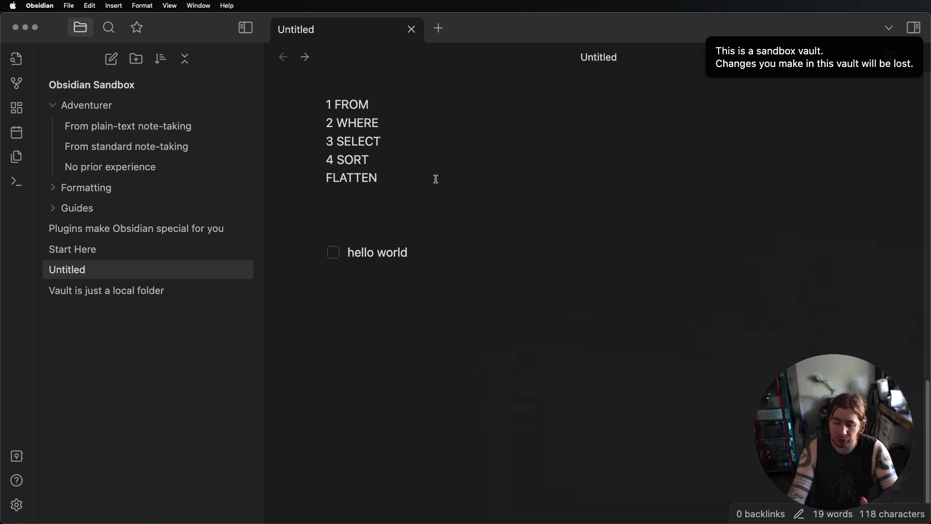
pyautogui.press('super+Left')
pyautogui.write('5')
pyautogui.press('Left')
pyautogui.write('.1')
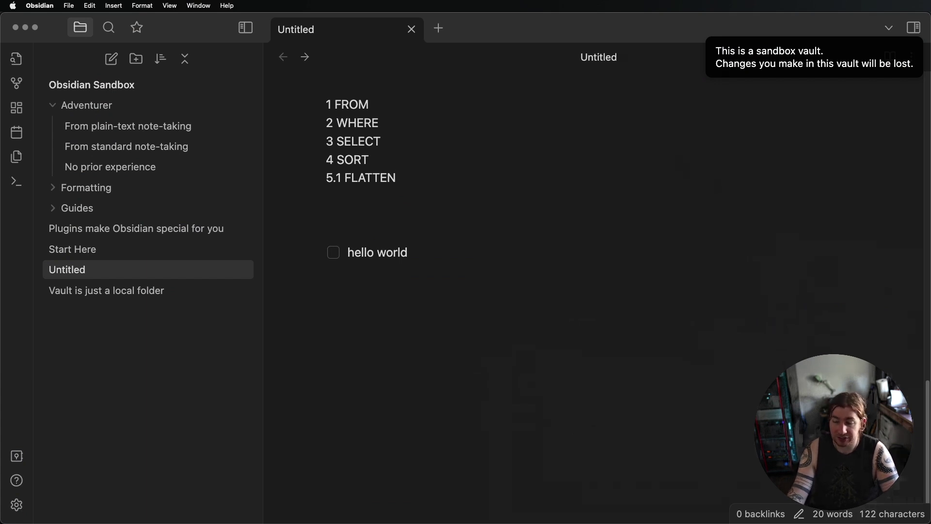
# Add the lines 5.2 GROUP BY and 6 LIMIT to the end of the clause list
pyautogui.click(424, 193)
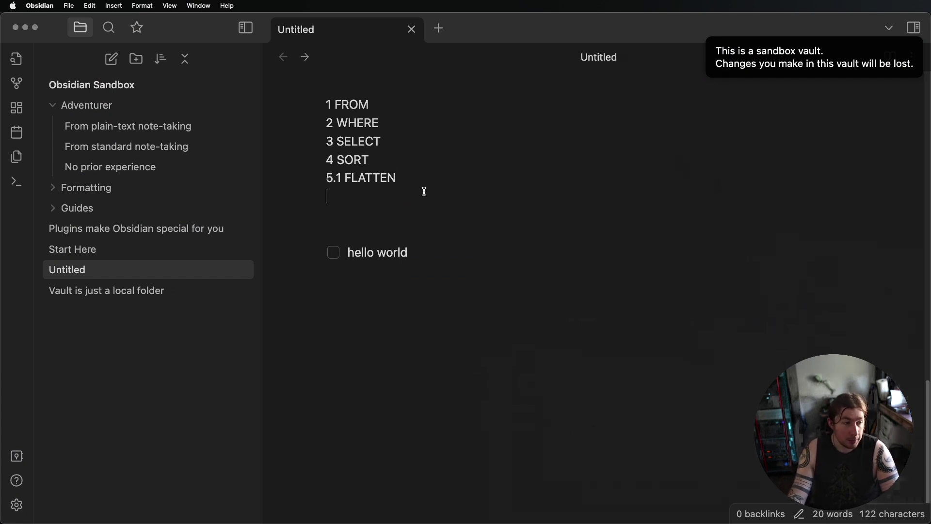
pyautogui.write('5.2 ')
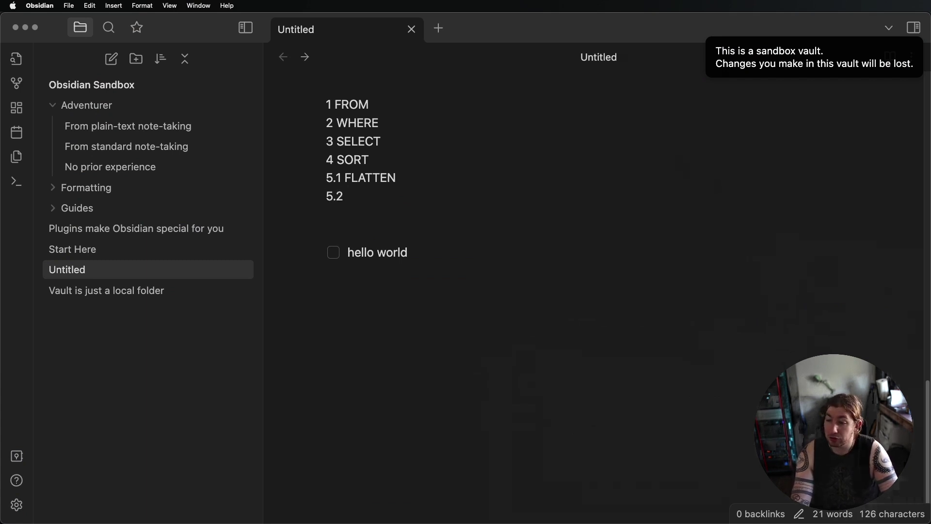
pyautogui.write('GROUP')
pyautogui.write('BY')
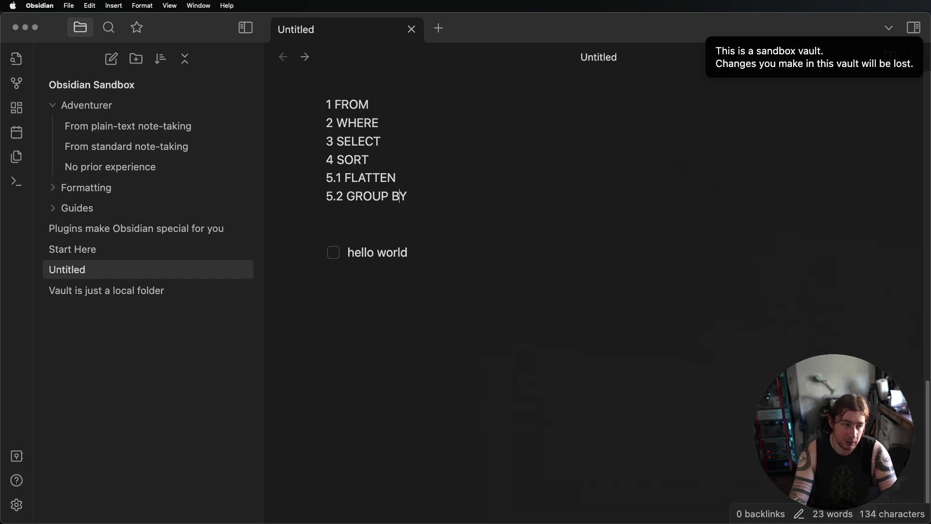
pyautogui.press('Return')
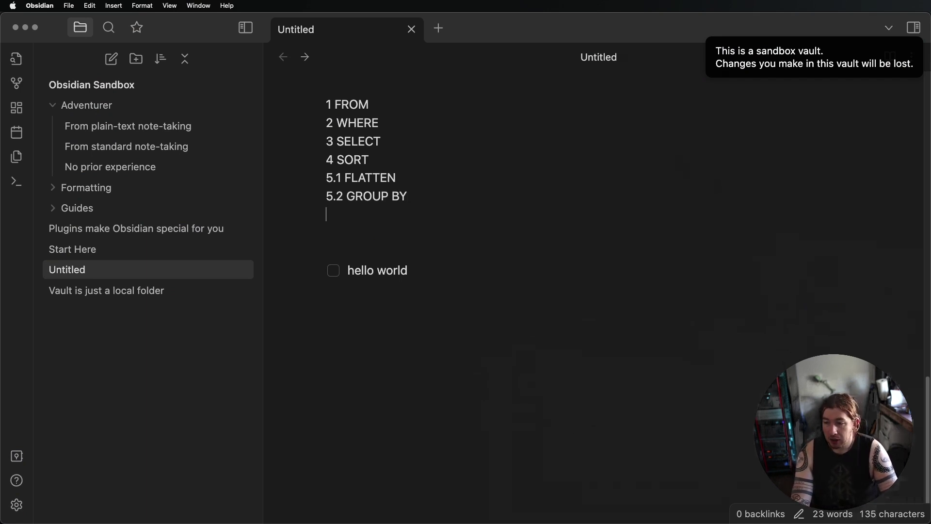
pyautogui.write('6 LIMIT')
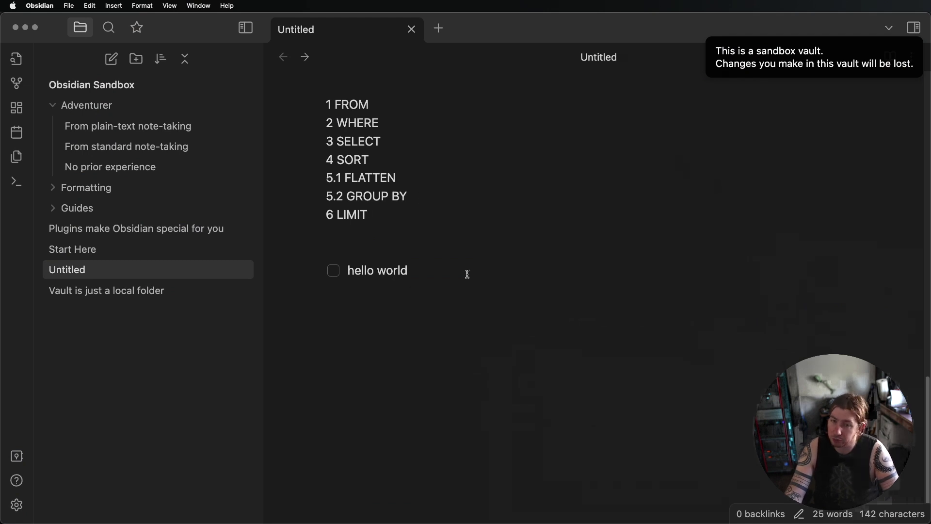
# Remove the empty quotes after FROM in the table query and render it without a source
pyautogui.scroll(10, 481, 274)
pyautogui.scroll(10, 607, 295)
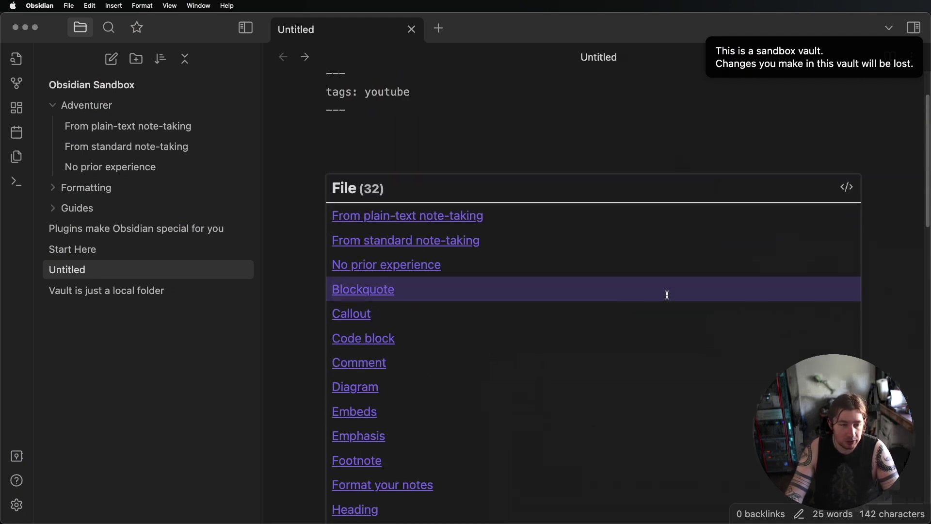
pyautogui.click(847, 189)
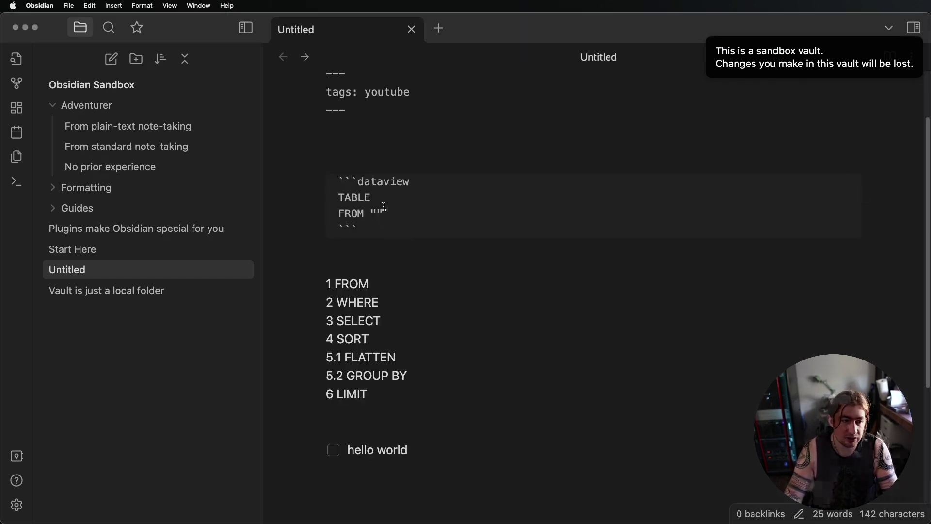
pyautogui.press('BackSpace')
pyautogui.press('BackSpace')
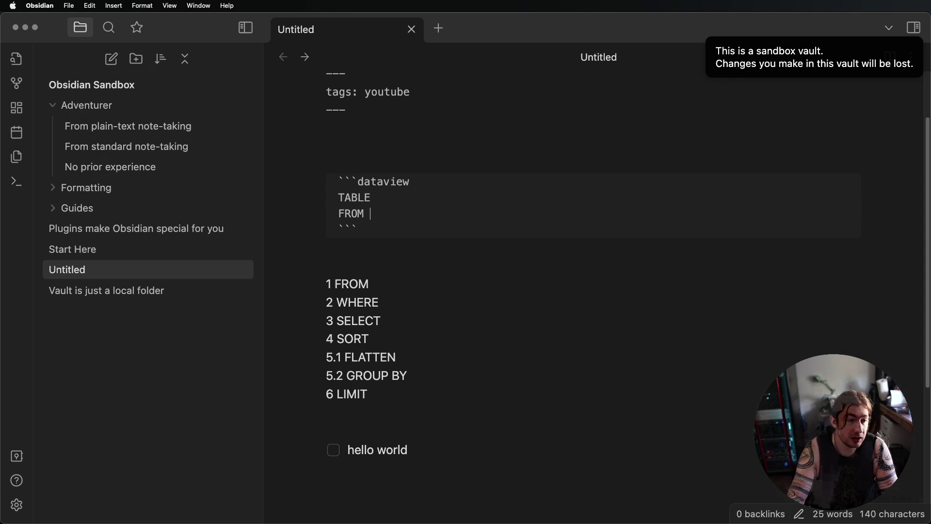
pyautogui.click(383, 253)
pyautogui.scroll(-2, 383, 253)
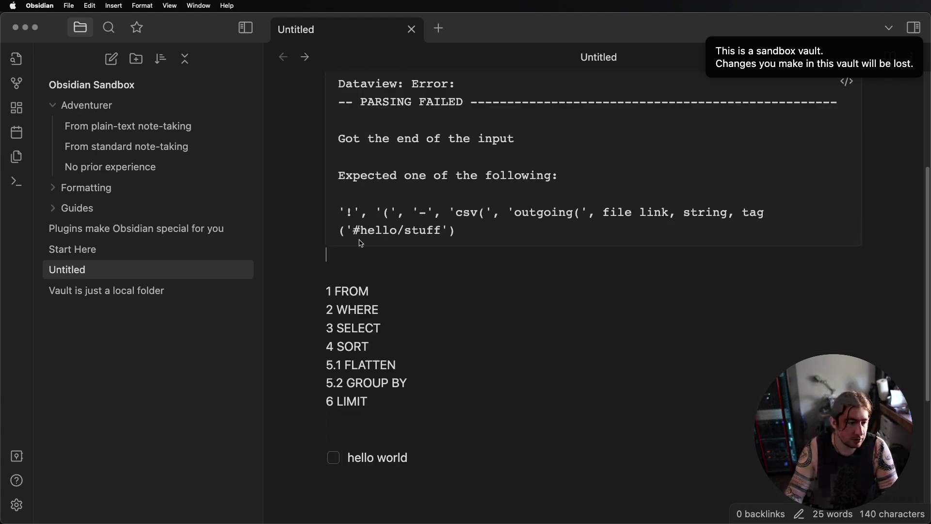
# Insert a ✅ emoji before SELECT and before FROM in the clause list
pyautogui.click(338, 327)
pyautogui.write('✅')
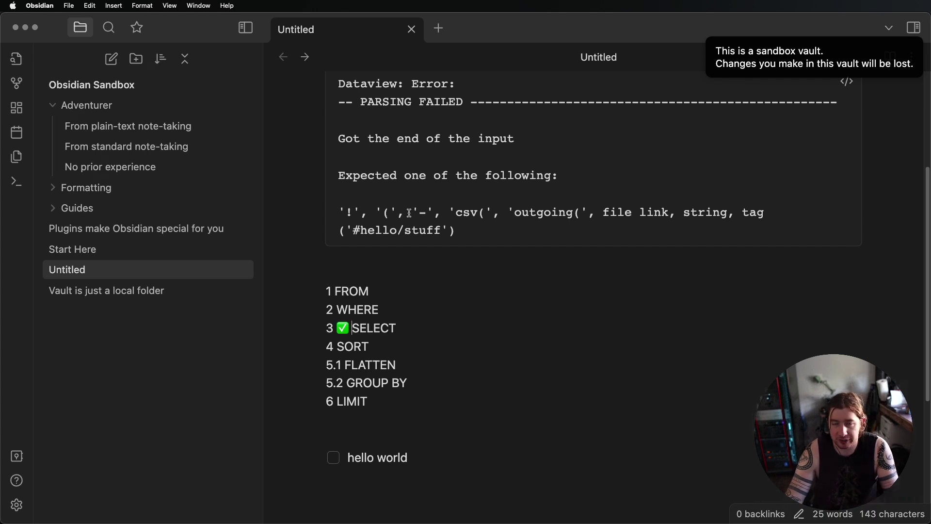
pyautogui.press('Up')
pyautogui.press('Up')
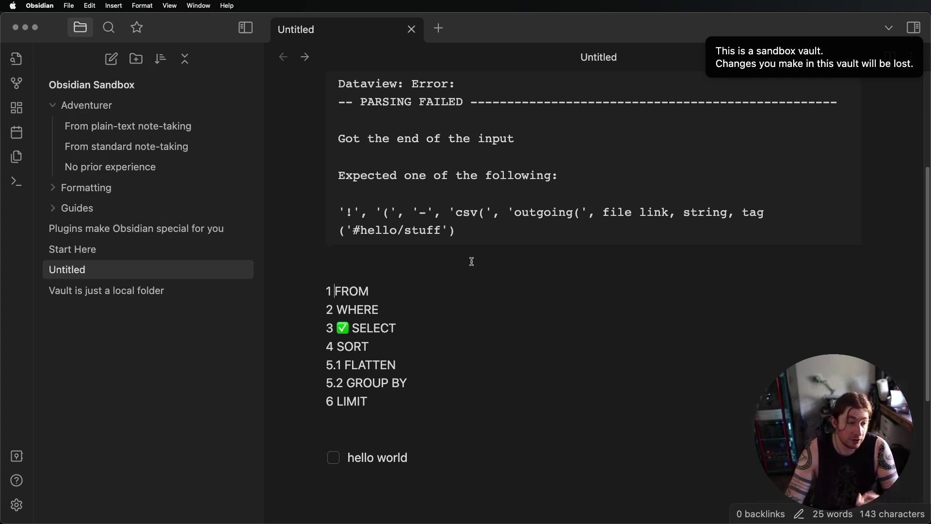
pyautogui.write('✅')
# Append (table, task, list, calendar) after SELECT in the clause list
pyautogui.doubleClick(344, 283)
pyautogui.doubleClick(359, 307)
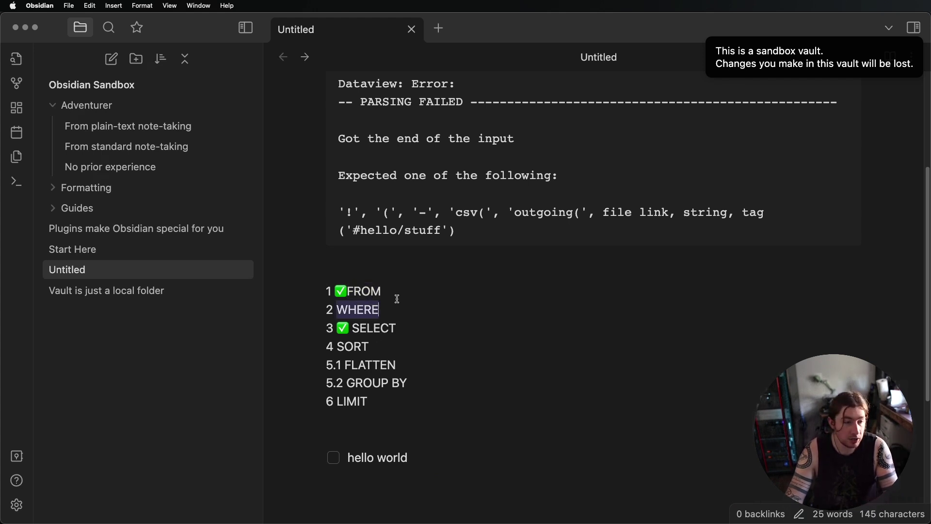
pyautogui.moveTo(360, 328); pyautogui.dragTo(418, 326)
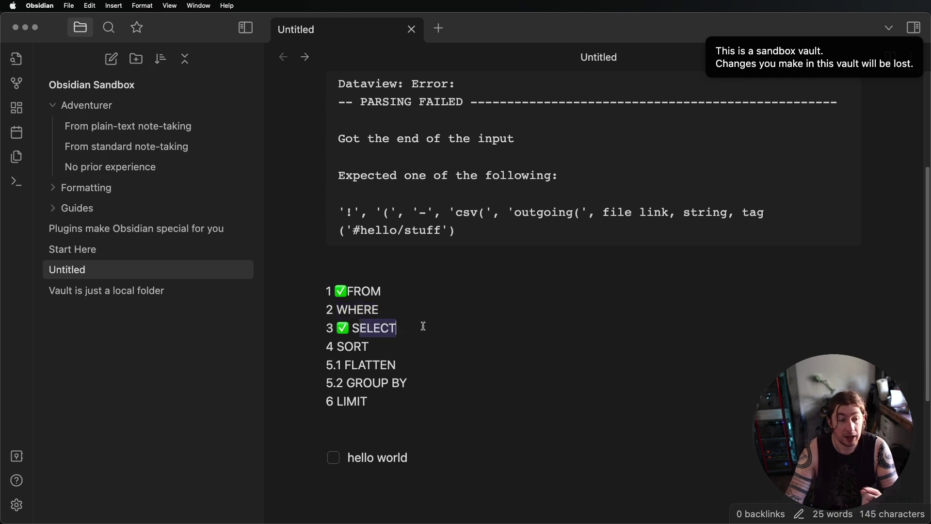
pyautogui.press('Right')
pyautogui.write('(')
pyautogui.write('table, task, l')
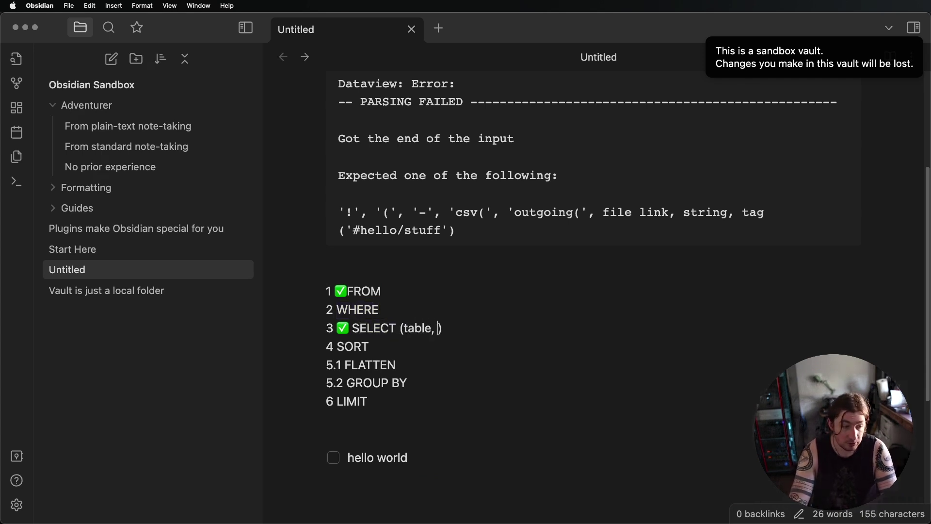
pyautogui.write('ist, calendar')
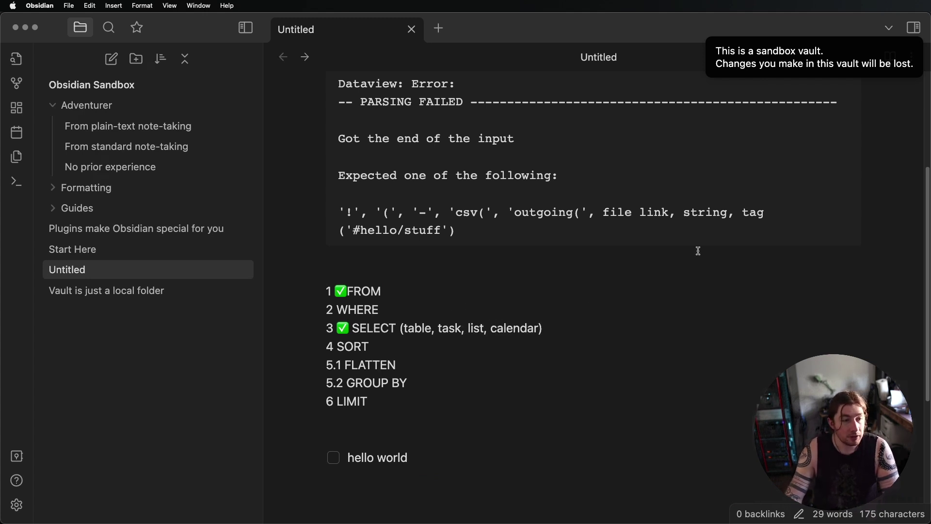
# Set the source of the table query to FROM "Guides" and render it
pyautogui.scroll(5, 721, 251)
pyautogui.click(847, 194)
pyautogui.click(420, 214)
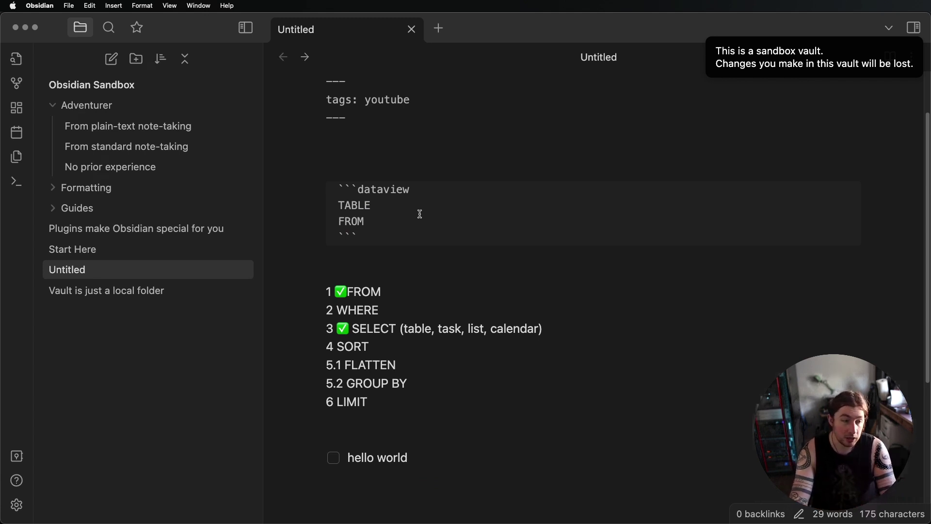
pyautogui.write('"Guided')
pyautogui.press('Down')
pyautogui.press('Down')
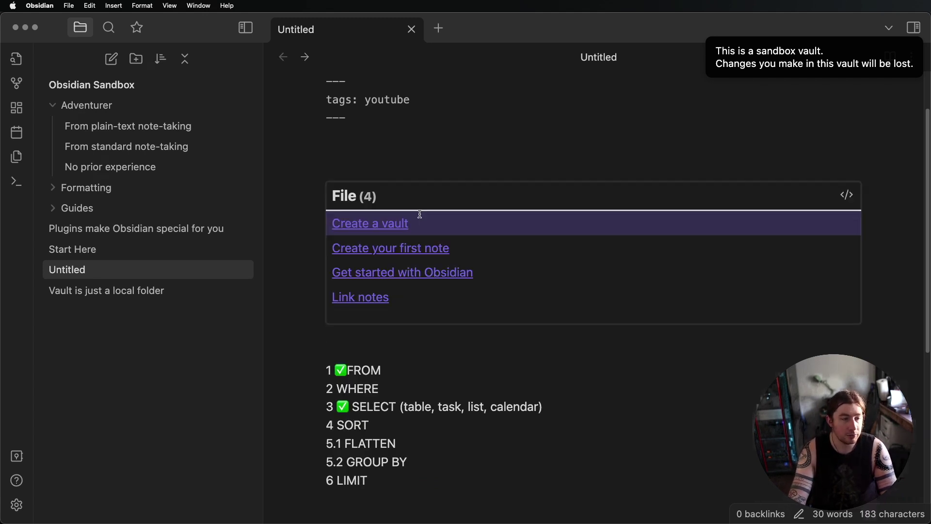
# Compare the notes inside the Guides folder with the rendered table and the query's source, leaving the folder expanded
pyautogui.click(92, 208)
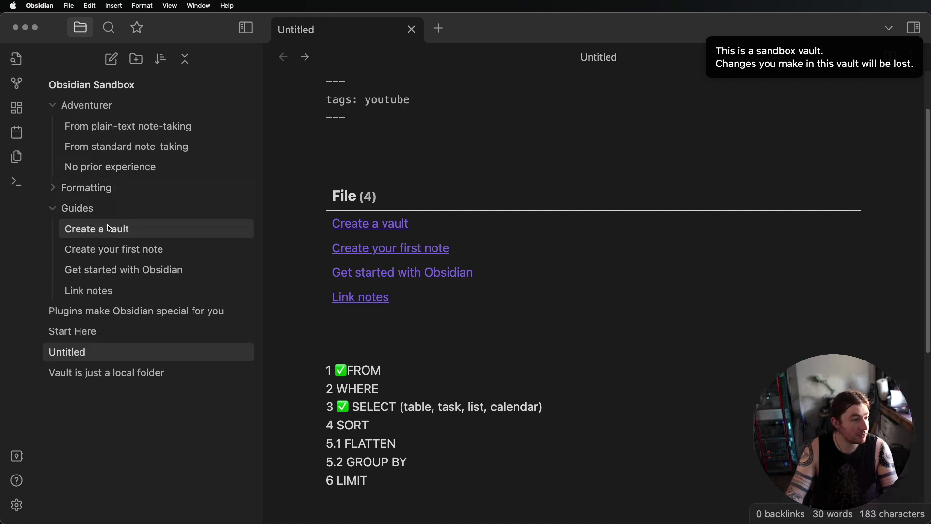
pyautogui.click(53, 209)
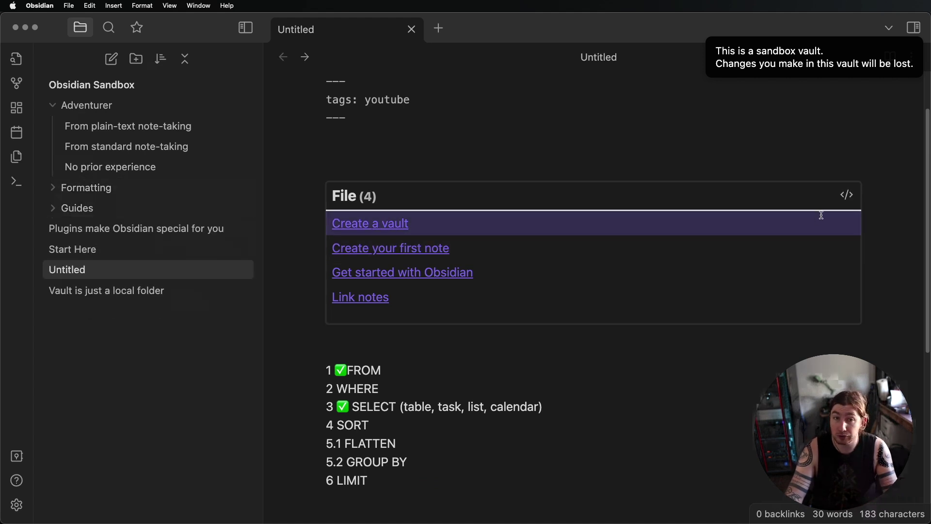
pyautogui.click(847, 195)
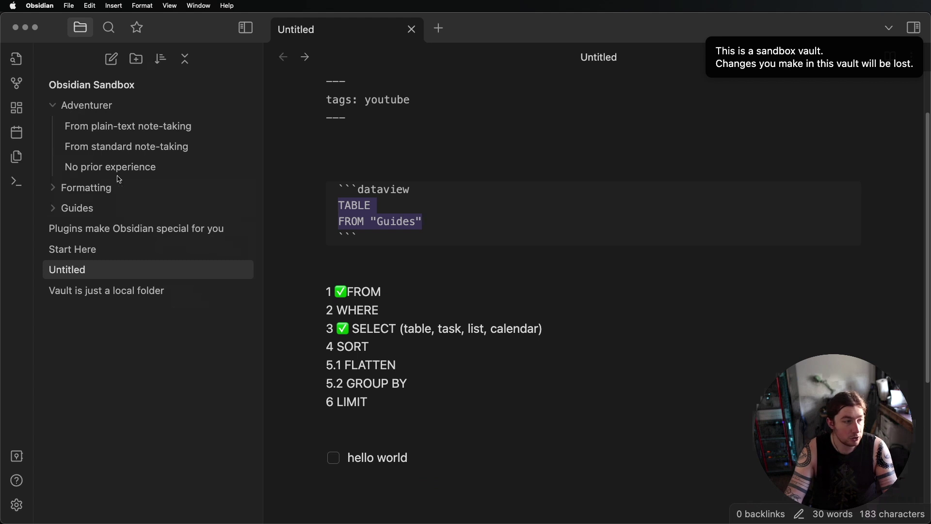
pyautogui.click(54, 208)
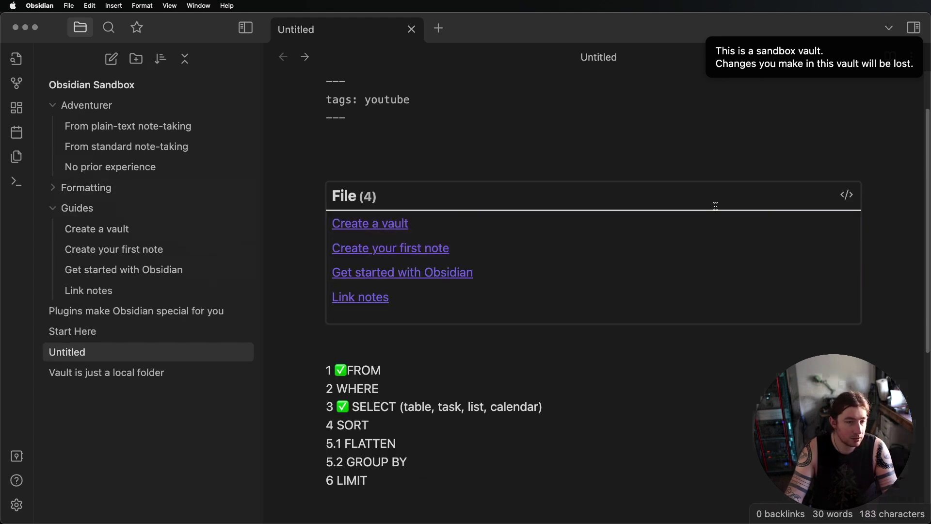
# Narrow the query's source to the single note "Guides/Link notes" and render it
pyautogui.click(846, 194)
pyautogui.write('/Link notes')
pyautogui.click(528, 174)
# Replace the quoted path after FROM with the tag #youtube, render the query and compare it with the note's tags
pyautogui.moveTo(847, 194)
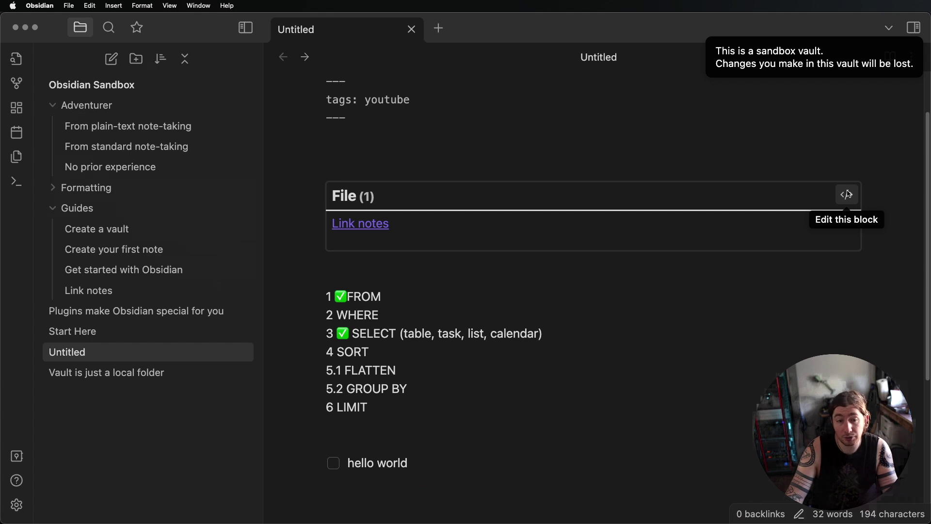
pyautogui.click(848, 194)
pyautogui.click(505, 221)
pyautogui.moveTo(485, 221); pyautogui.dragTo(377, 221)
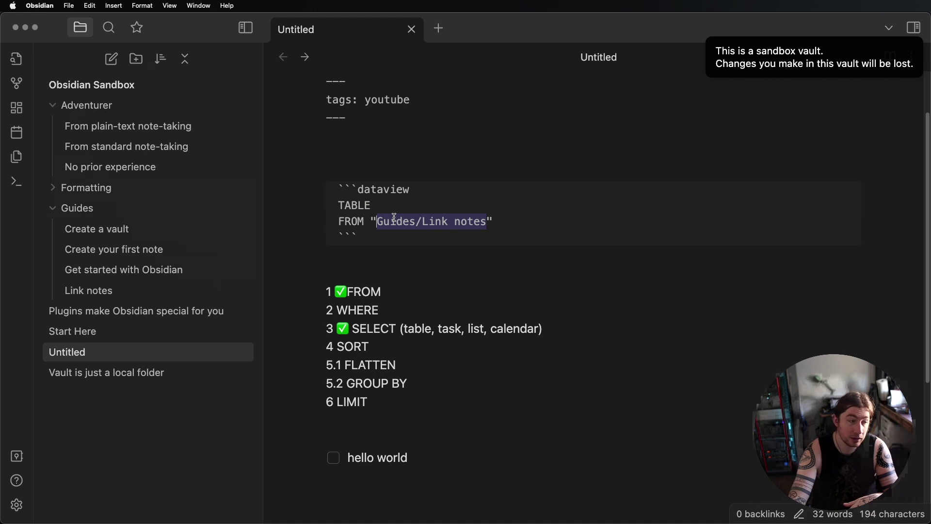
pyautogui.press('BackSpace')
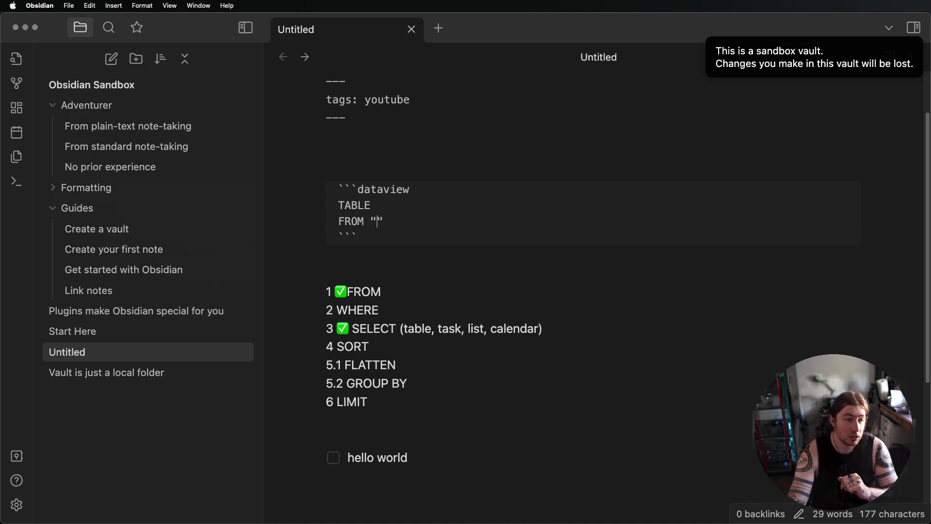
pyautogui.press('Delete')
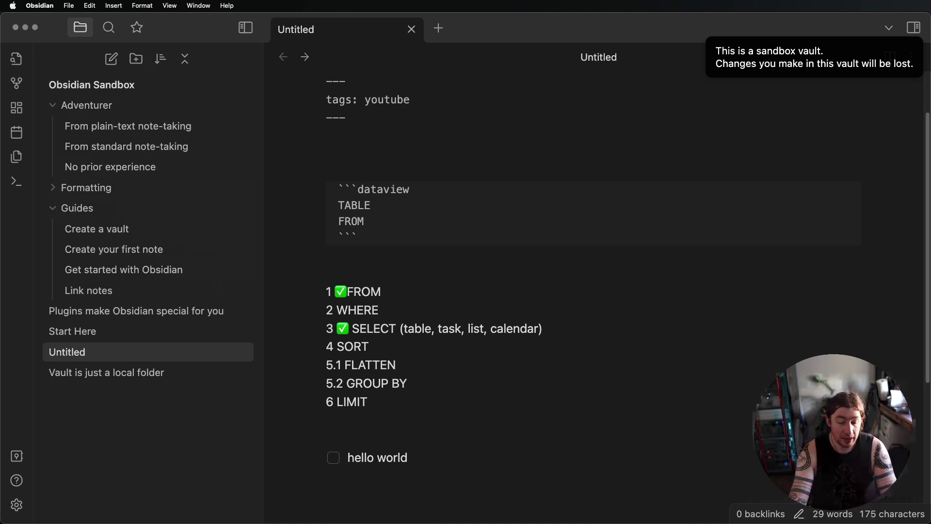
pyautogui.write('#youtube')
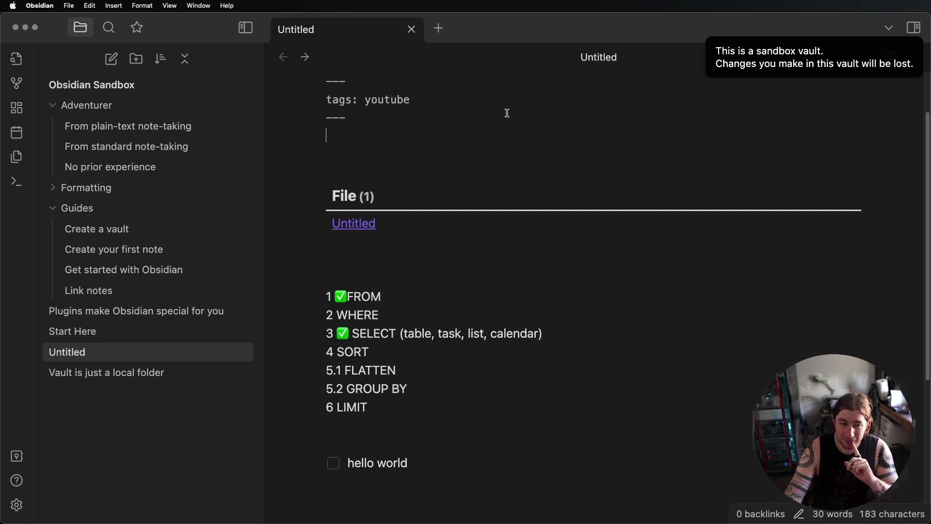
pyautogui.scroll(2, 514, 104)
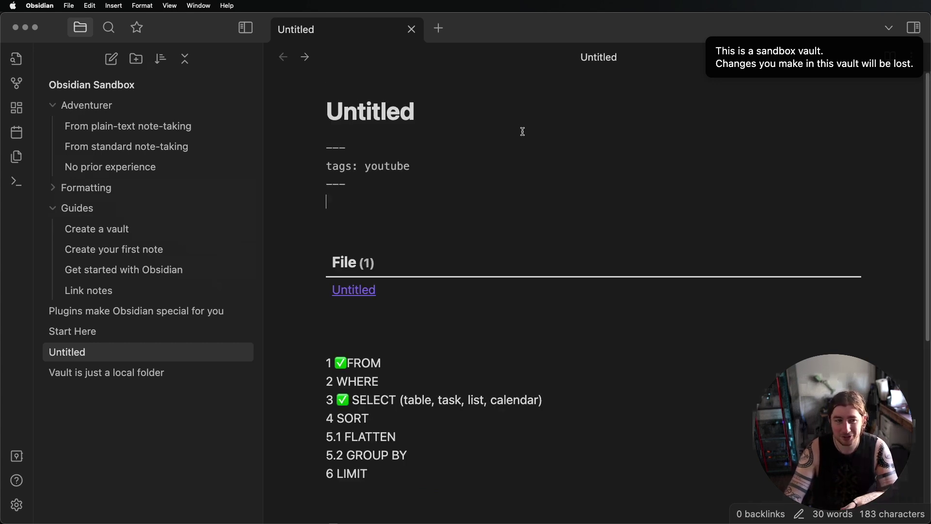
# Replace the youtube tag with ✅ in the note's tags and after FROM # in the query, and render it
pyautogui.doubleClick(393, 165)
pyautogui.write('✅')
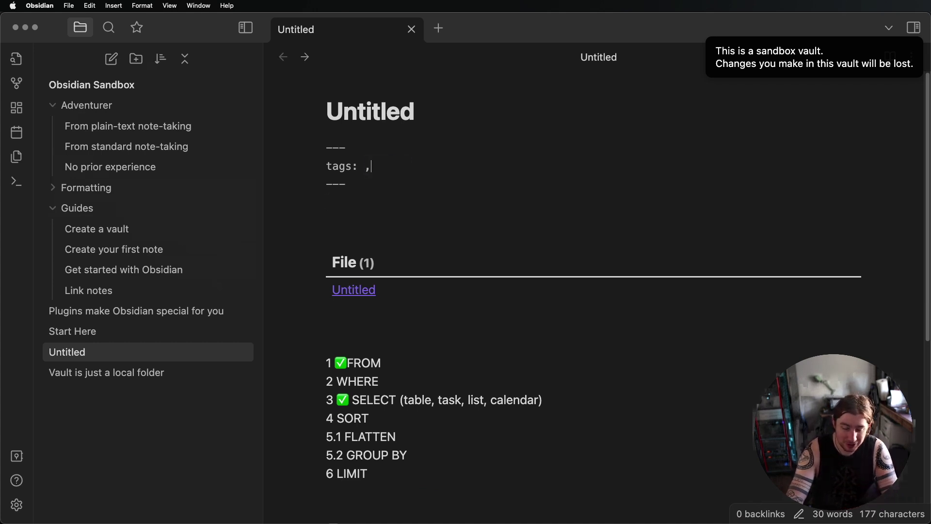
pyautogui.click(415, 215)
pyautogui.doubleClick(415, 286)
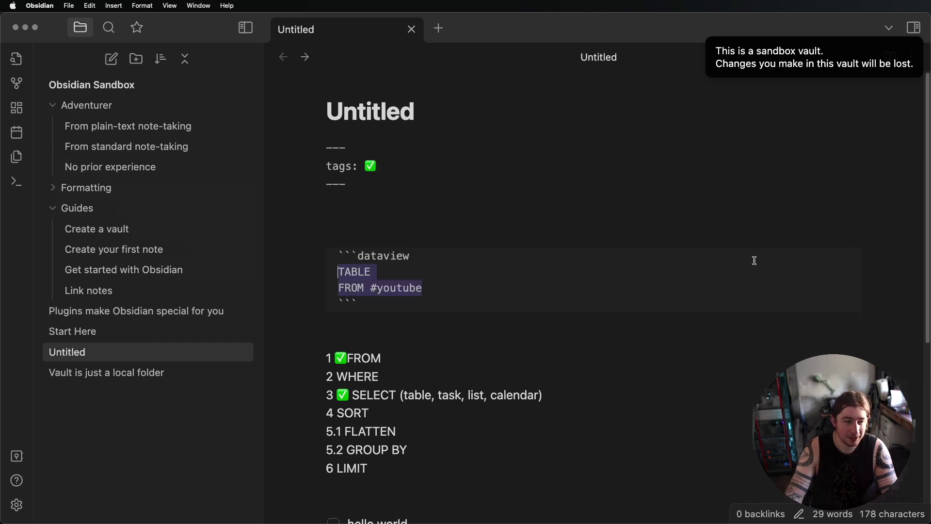
pyautogui.press('BackSpace')
pyautogui.write('✅')
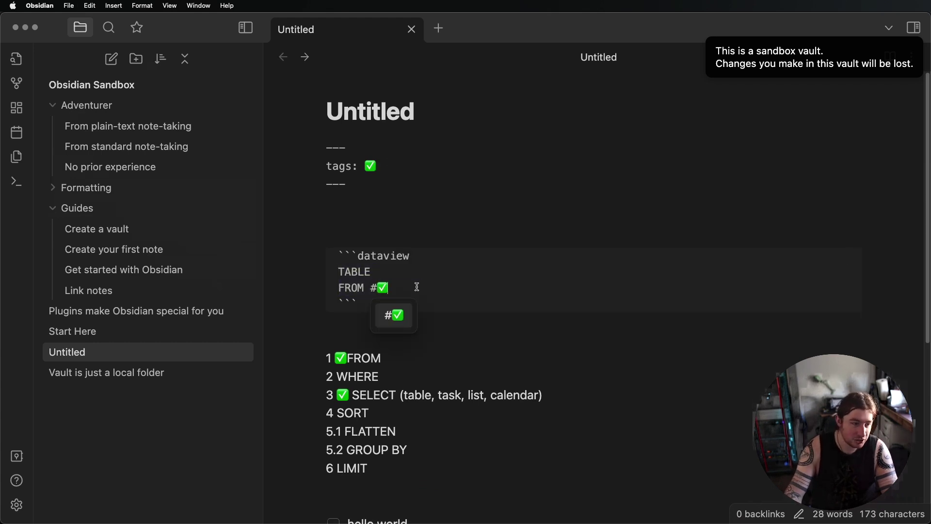
pyautogui.click(460, 224)
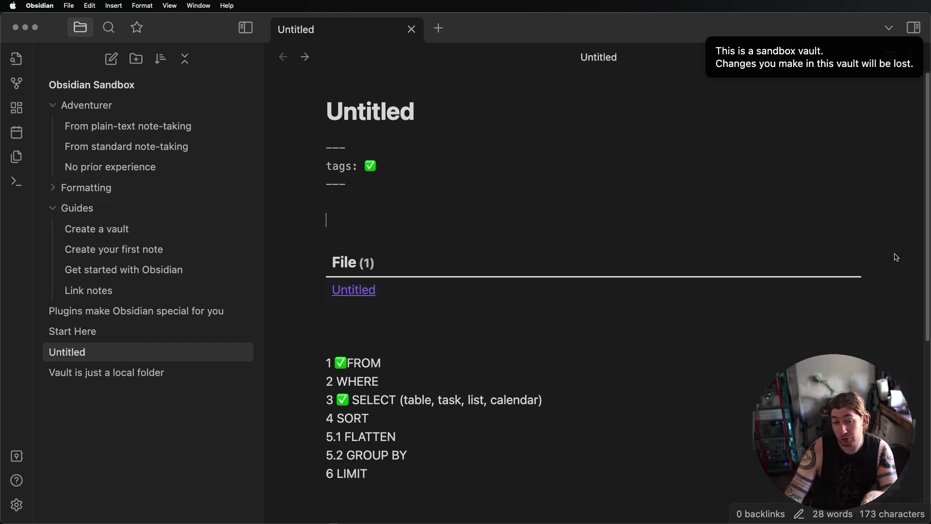
# Review the query's #✅ source, copy the ✅ emoji from it and render the query again
pyautogui.click(846, 262)
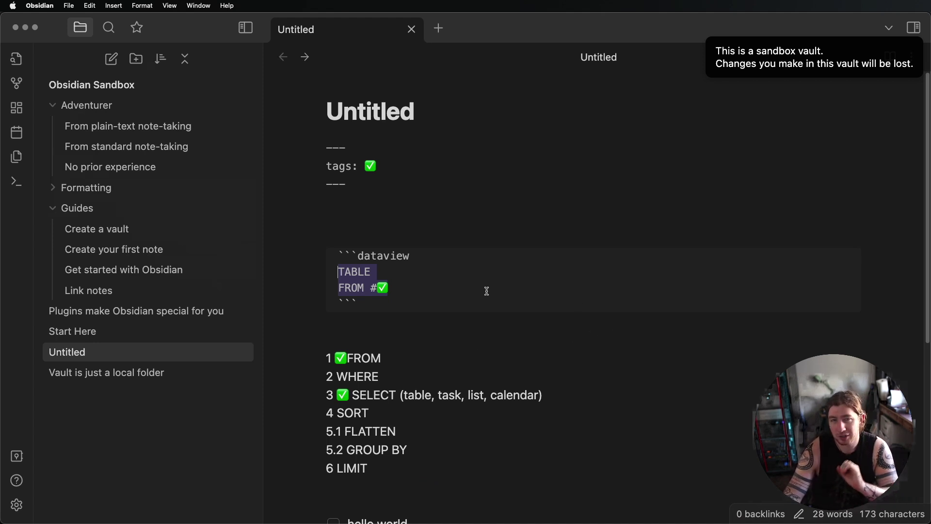
pyautogui.click(431, 291)
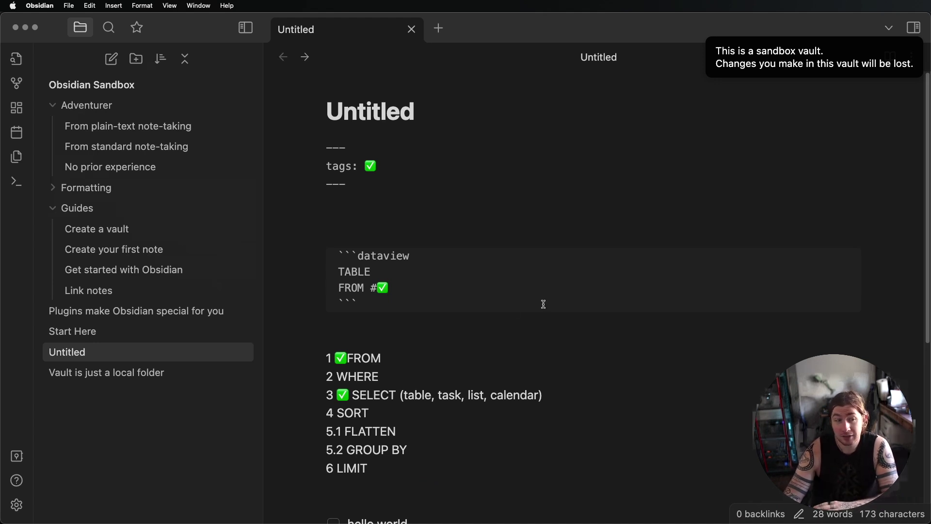
pyautogui.moveTo(371, 289); pyautogui.dragTo(388, 288)
pyautogui.press('super+c')
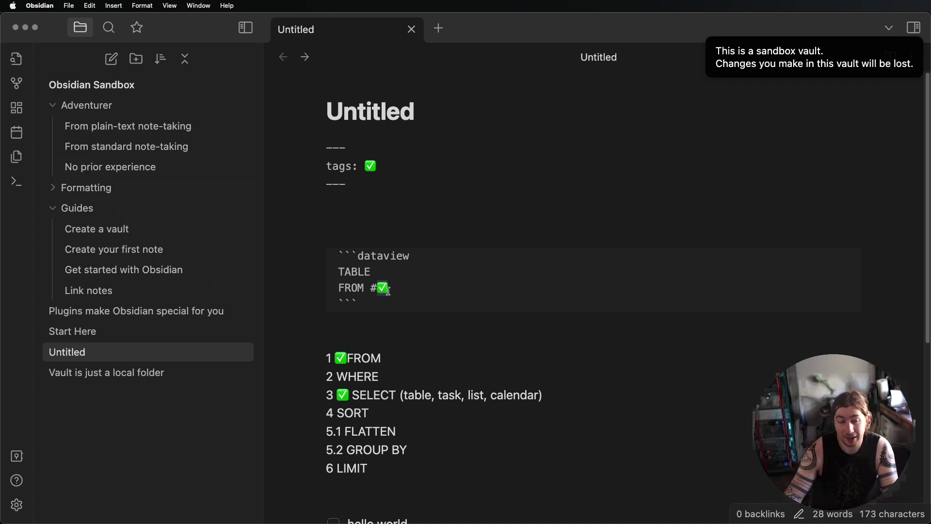
pyautogui.click(444, 328)
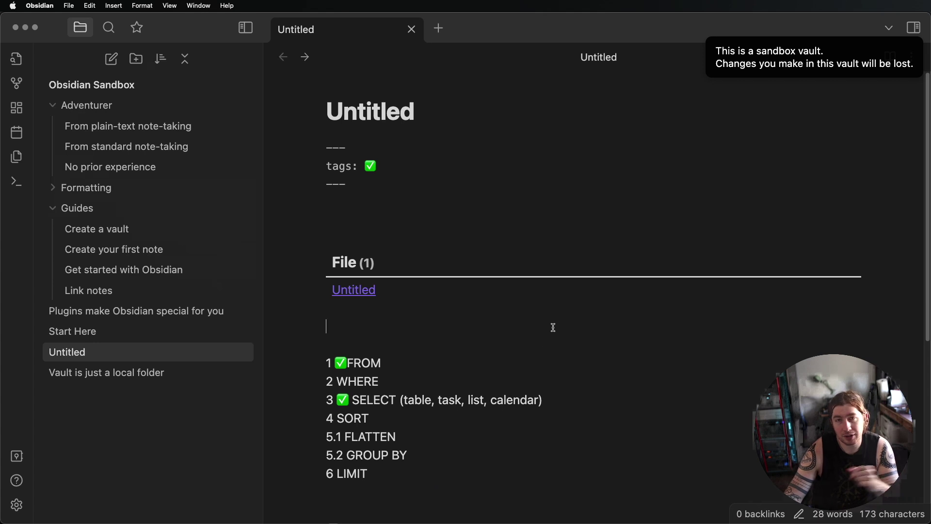
# Replace the ✅ tag after FROM with the folder source "Guides"
pyautogui.click(847, 262)
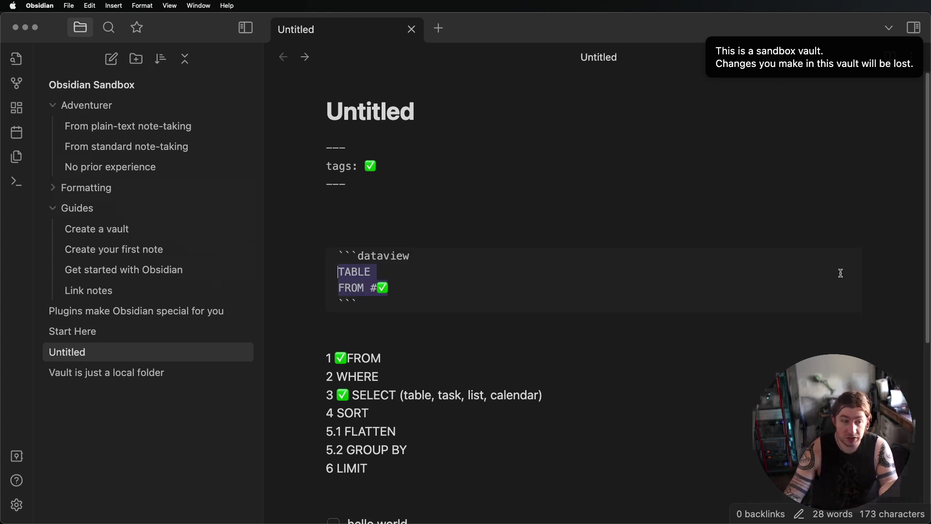
pyautogui.click(415, 283)
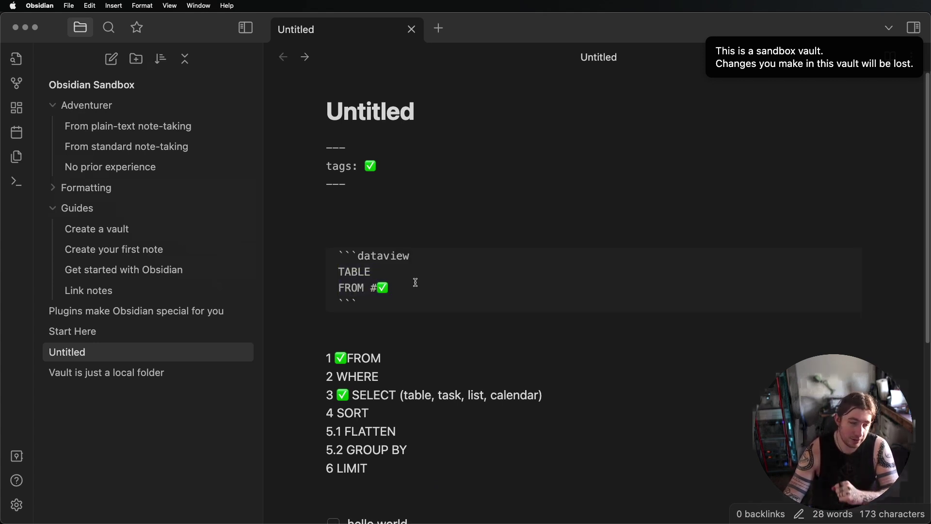
pyautogui.press('BackSpace')
pyautogui.press('BackSpace')
pyautogui.write('"')
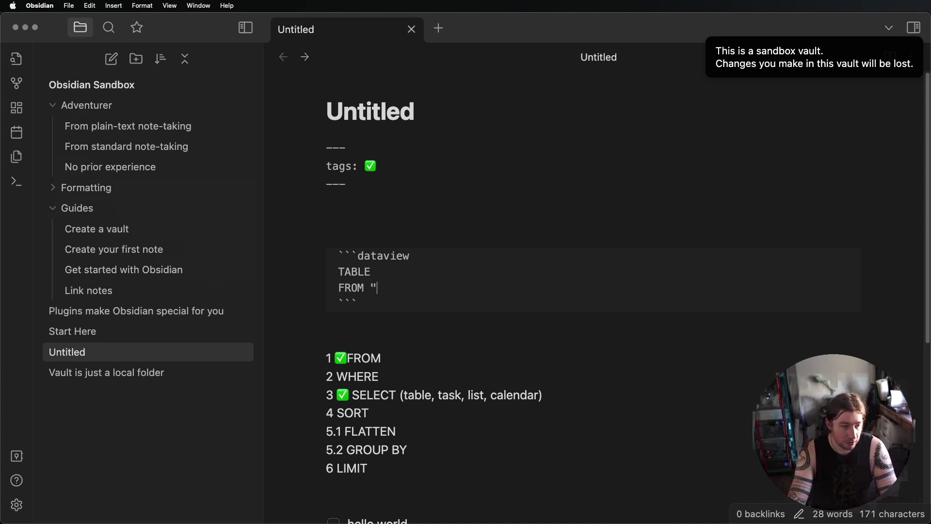
pyautogui.write('"Guides')
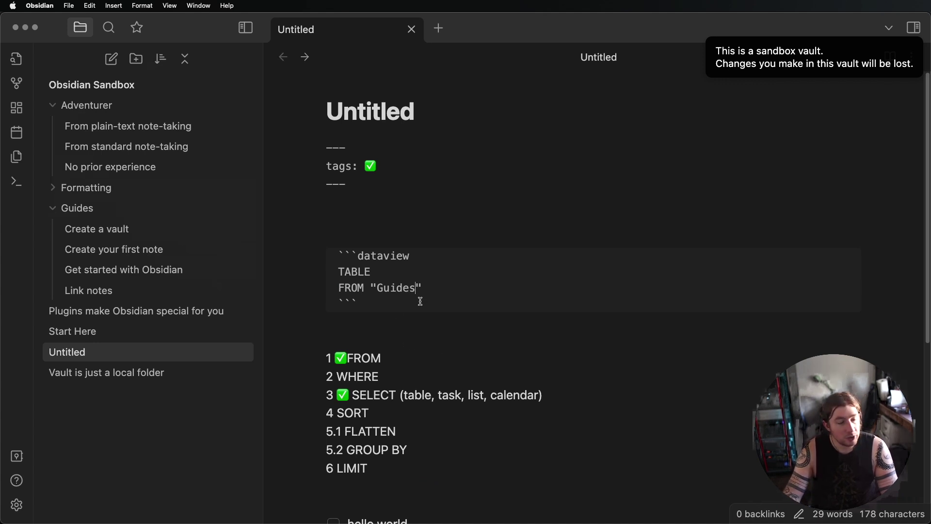
# Filter the query with WHERE file.name = "Link notes" and put a ✅ before WHERE in the clause outline
pyautogui.click(432, 285)
pyautogui.press('Return')
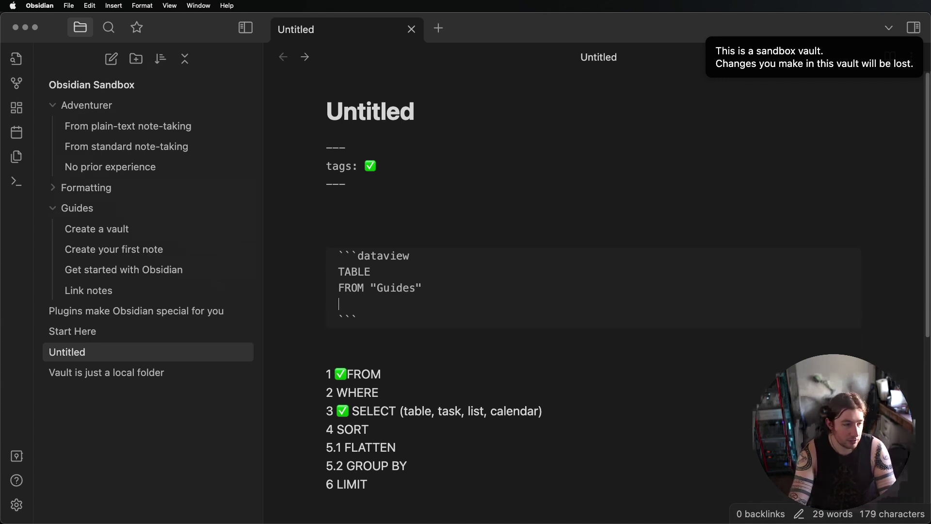
pyautogui.write('Where')
pyautogui.press('BackSpace')
pyautogui.press('BackSpace')
pyautogui.press('BackSpace')
pyautogui.press('BackSpace')
pyautogui.write('H')
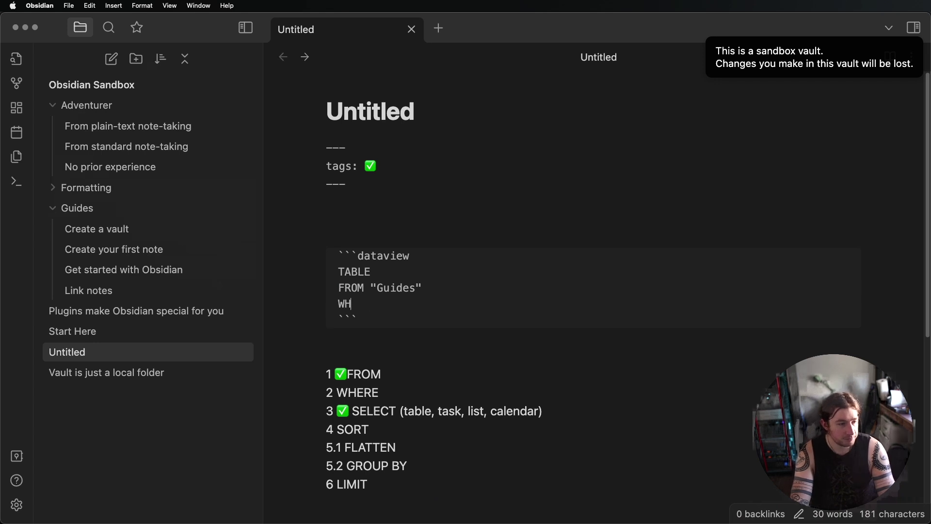
pyautogui.write('ERE file')
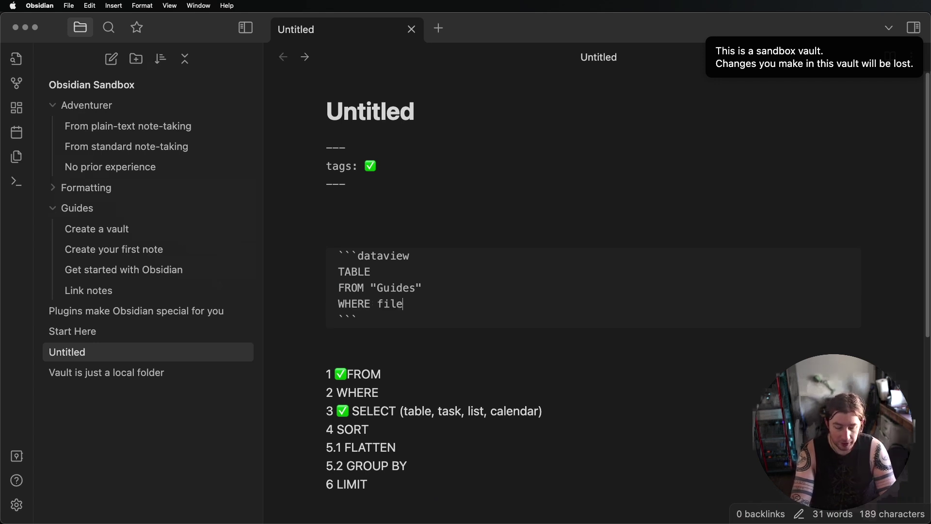
pyautogui.write('.name = "Link')
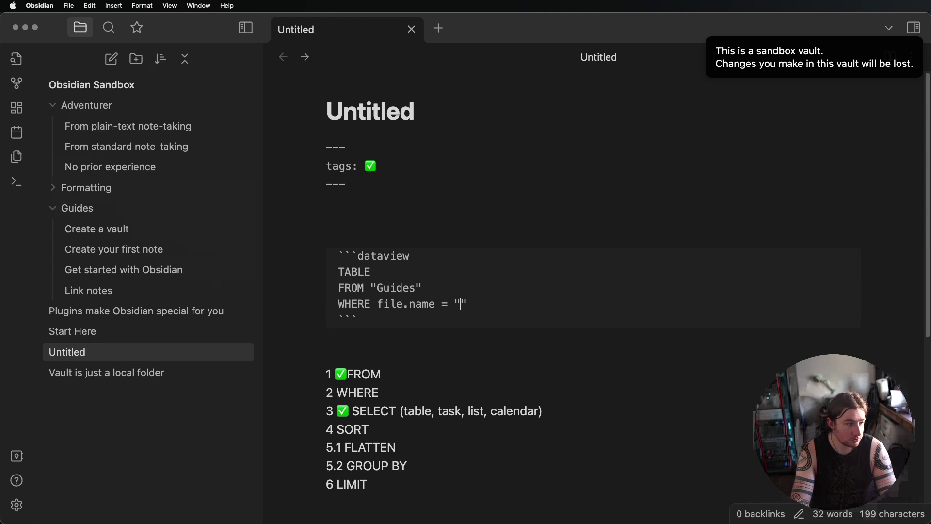
pyautogui.write('otes')
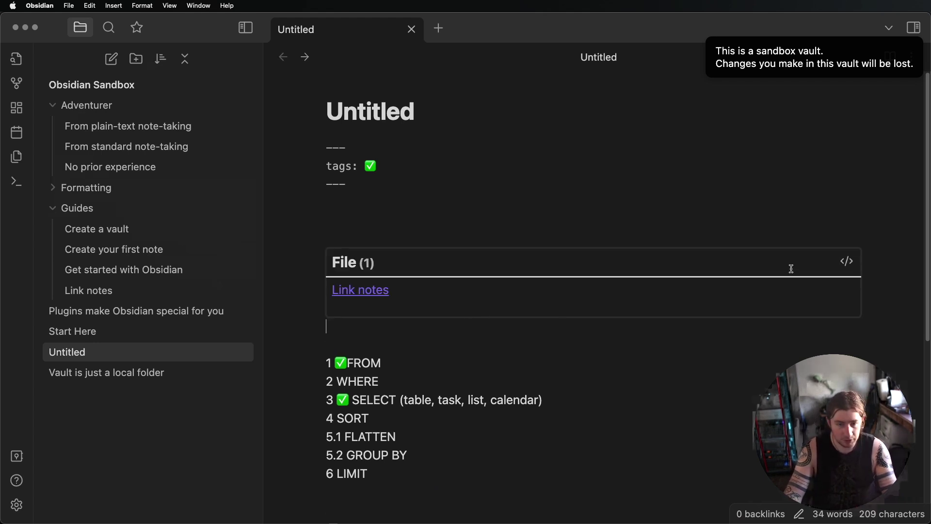
pyautogui.press('super+v')
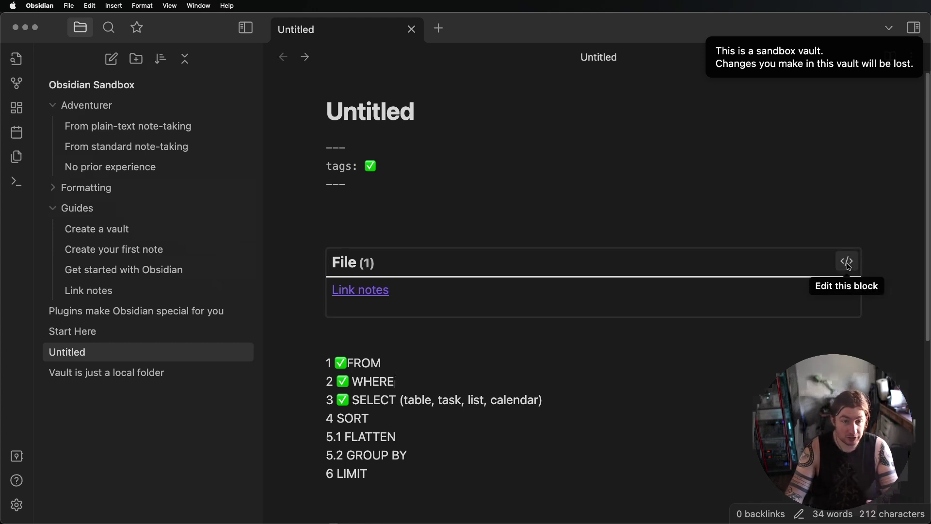
# Delete the WHERE clause from the query, check the rendered table and reopen its source
pyautogui.click(847, 262)
pyautogui.click(458, 301)
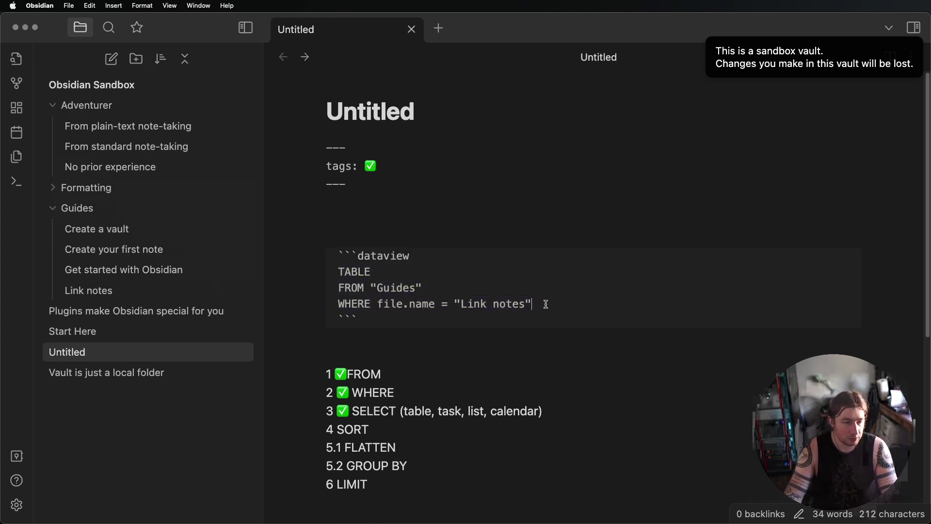
pyautogui.moveTo(546, 305); pyautogui.dragTo(317, 312)
pyautogui.press('BackSpace')
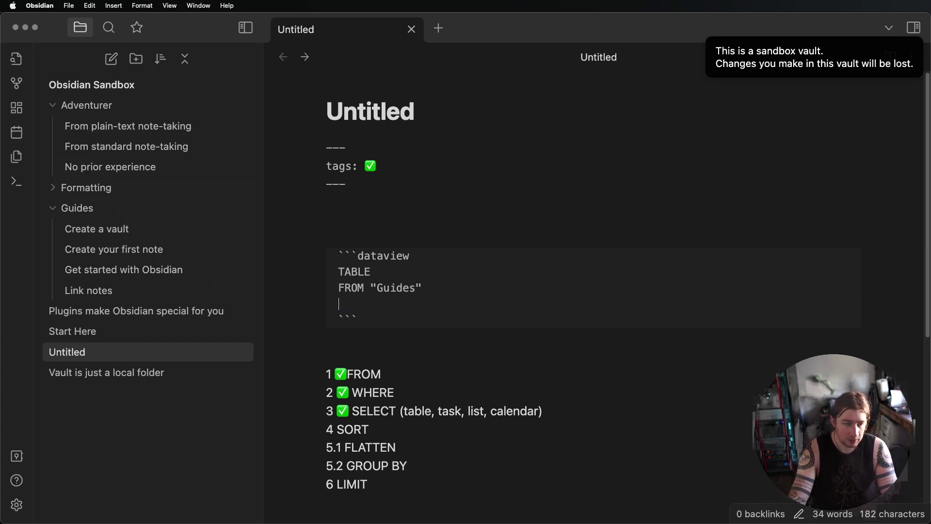
pyautogui.click(459, 338)
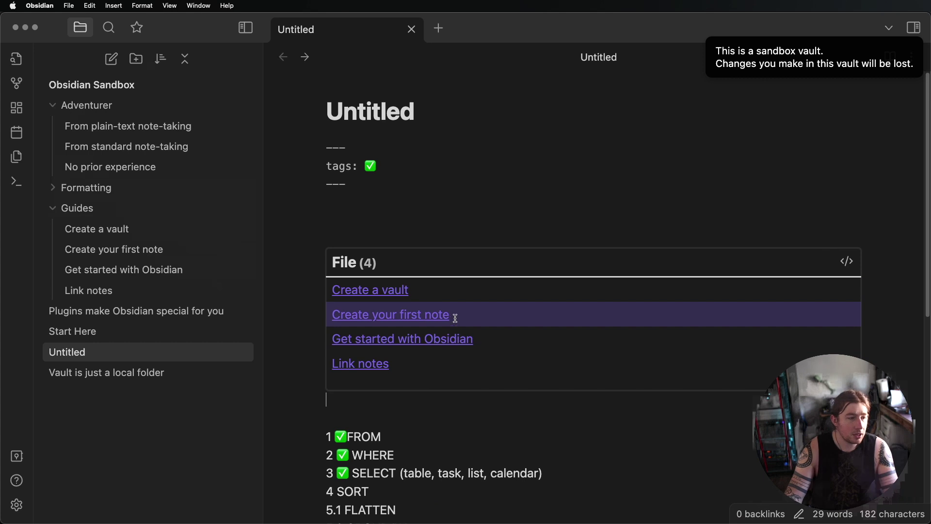
pyautogui.click(847, 262)
pyautogui.click(439, 268)
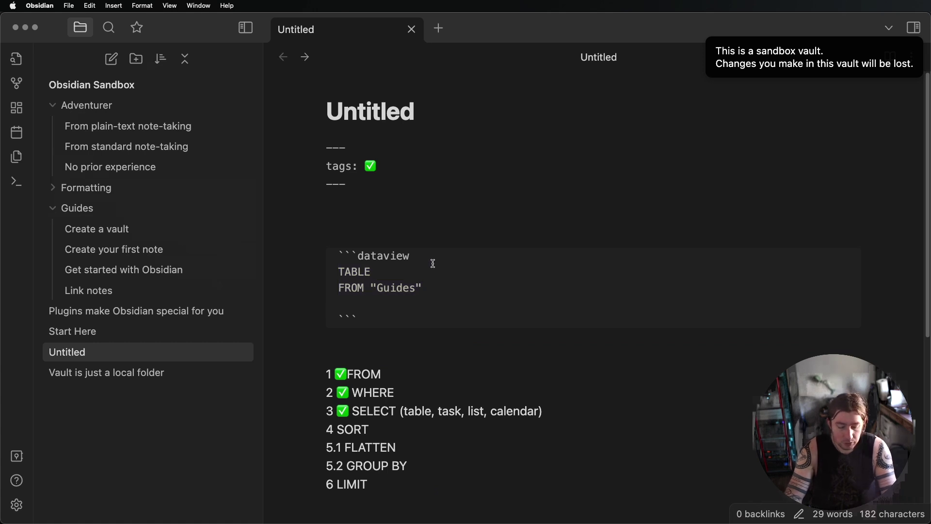
pyautogui.write('f')
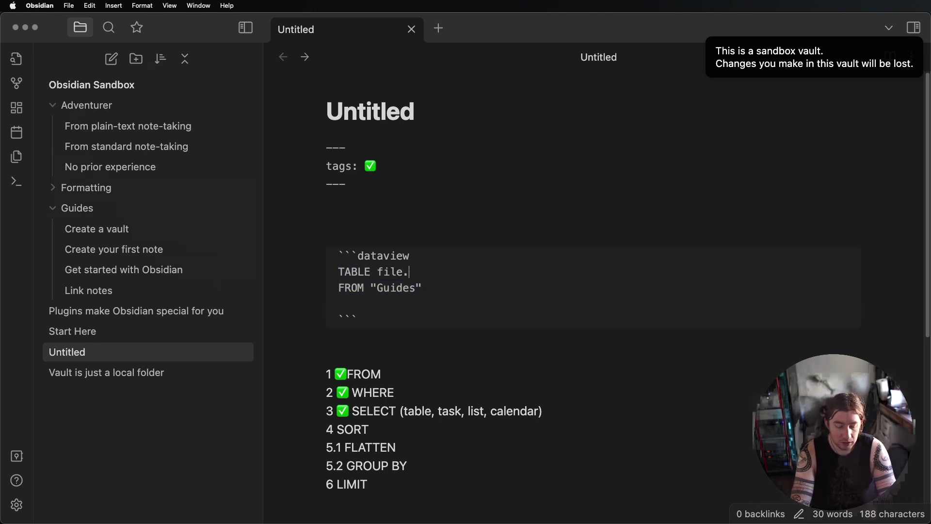
pyautogui.write('il')
pyautogui.press('BackSpace')
pyautogui.press('BackSpace')
pyautogui.press('BackSpace')
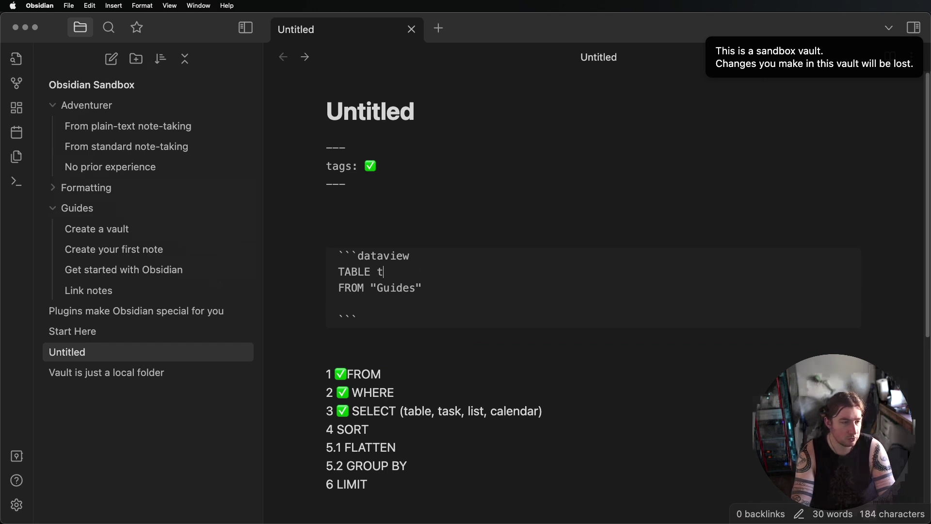
pyautogui.write('ta')
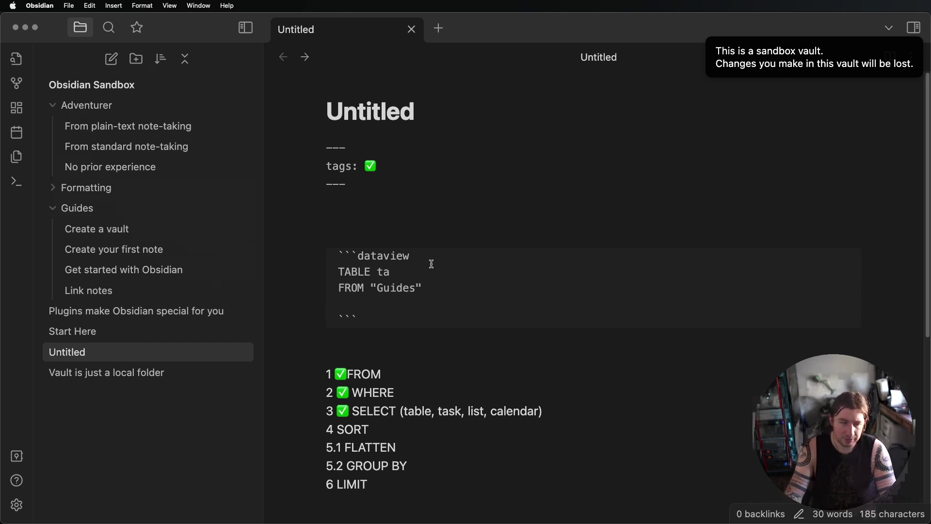
pyautogui.press('BackSpace')
pyautogui.press('BackSpace')
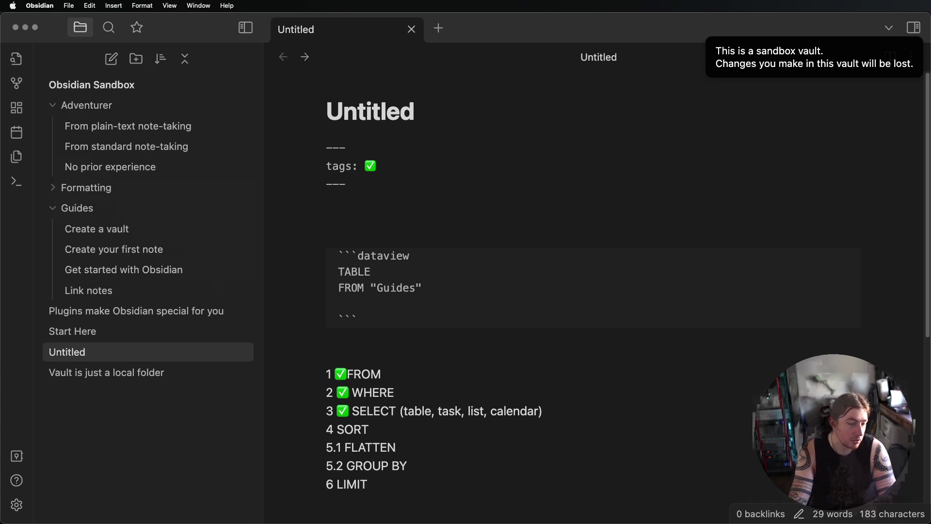
# Sort the query with SORT file.name DESC and put a ✅ before SORT in the clause outline
pyautogui.write('SORT file.nam')
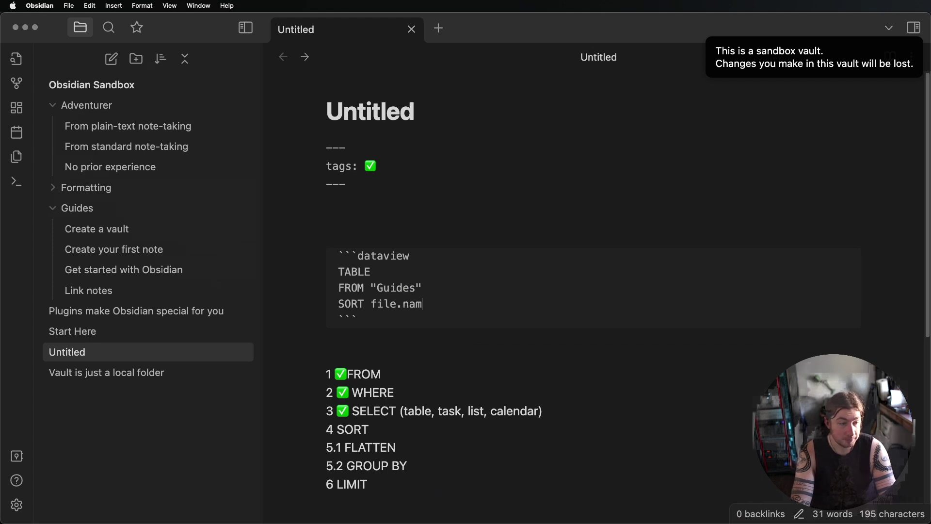
pyautogui.write('e')
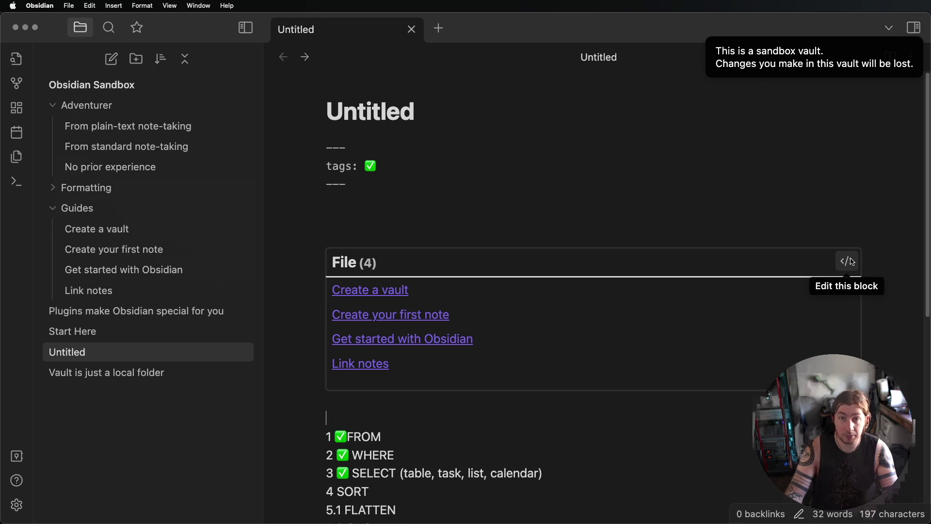
pyautogui.click(848, 262)
pyautogui.click(504, 303)
pyautogui.write('DESC')
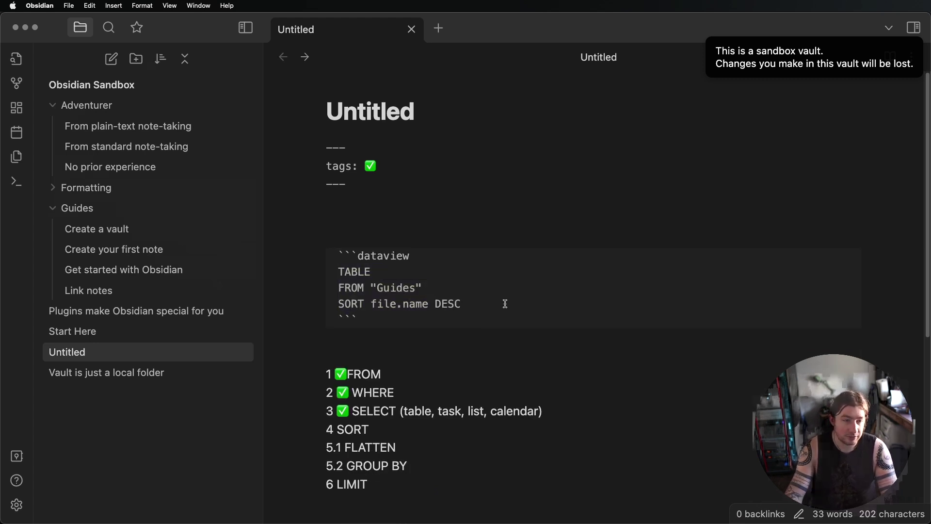
pyautogui.click(591, 354)
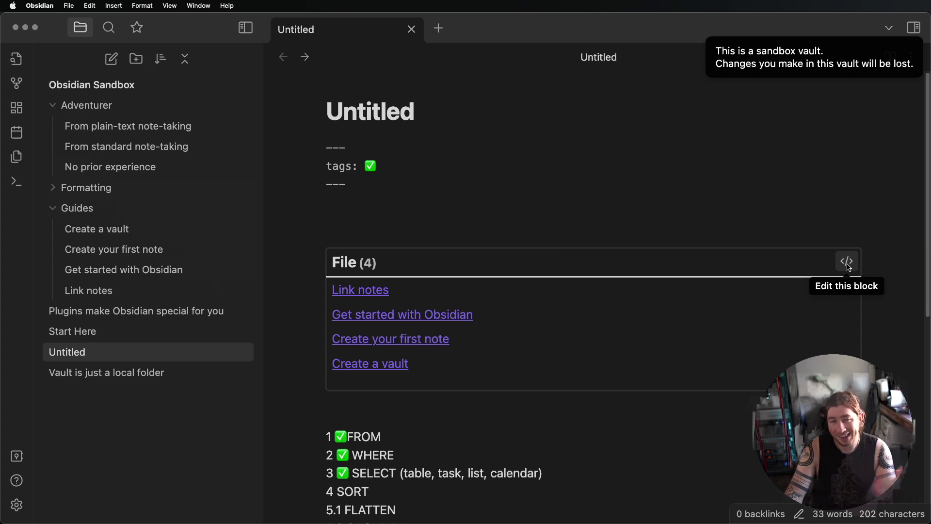
pyautogui.scroll(-3, 545, 279)
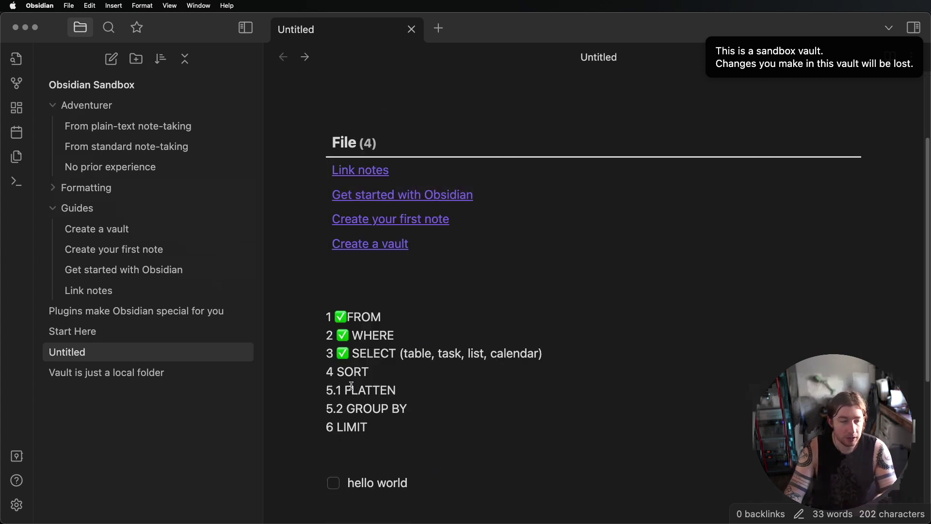
pyautogui.write('✅')
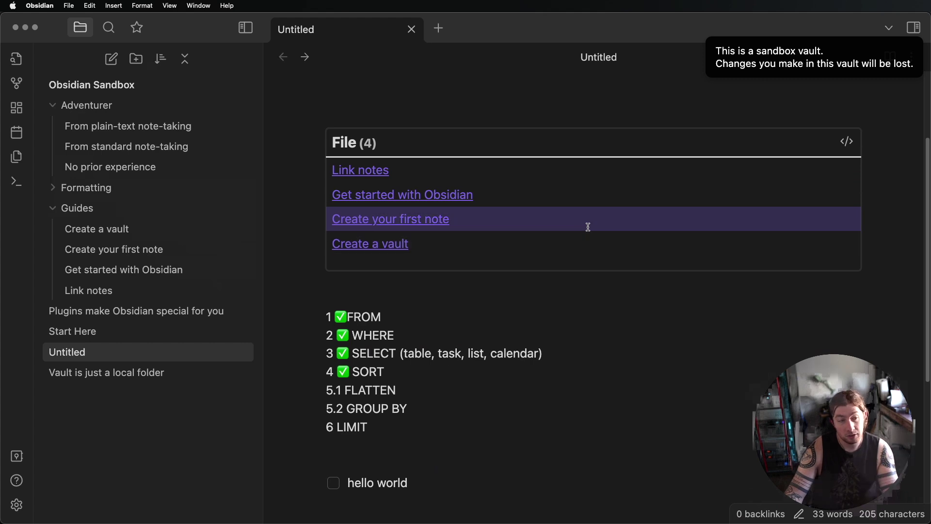
# Change the query type from TABLE to TASK and its source folder to "Formatting"
pyautogui.click(846, 141)
pyautogui.click(493, 174)
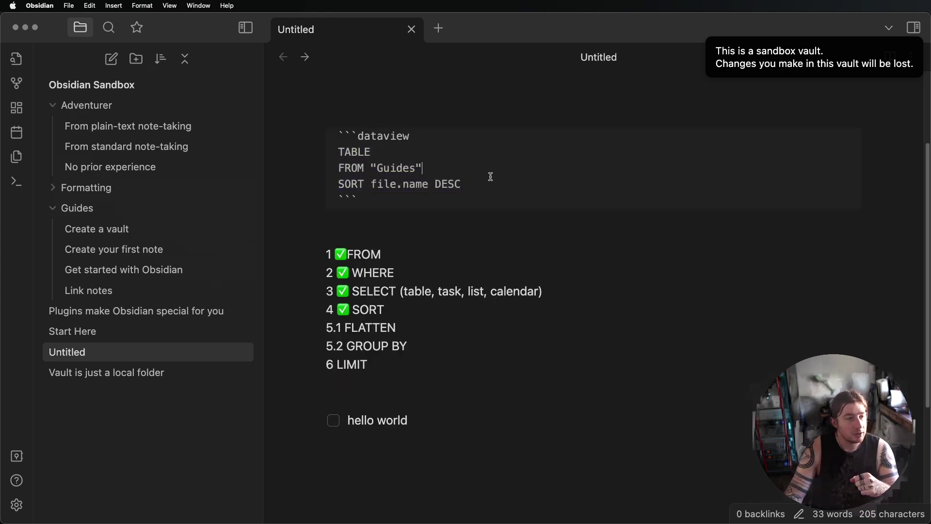
pyautogui.click(648, 272)
pyautogui.moveTo(461, 183); pyautogui.dragTo(339, 152)
pyautogui.doubleClick(345, 156)
pyautogui.write('TASK')
pyautogui.doubleClick(384, 168)
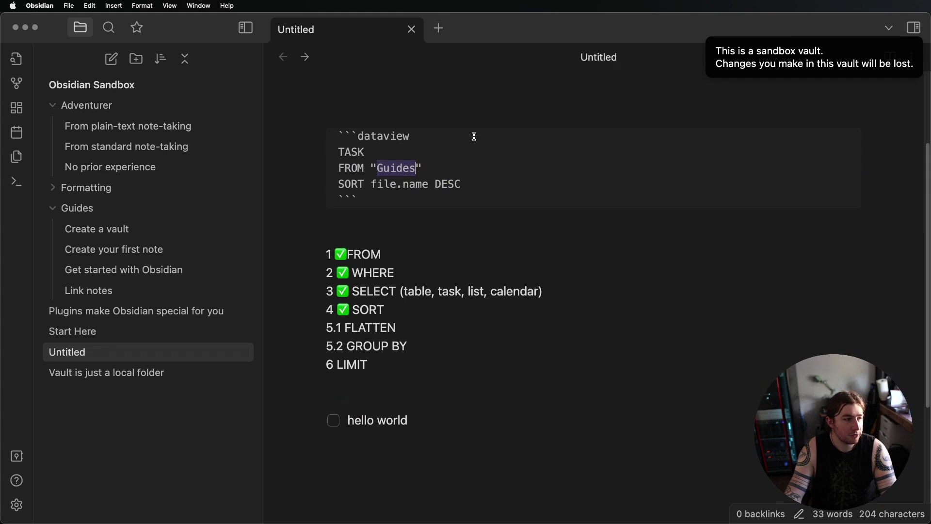
pyautogui.write('Formatting')
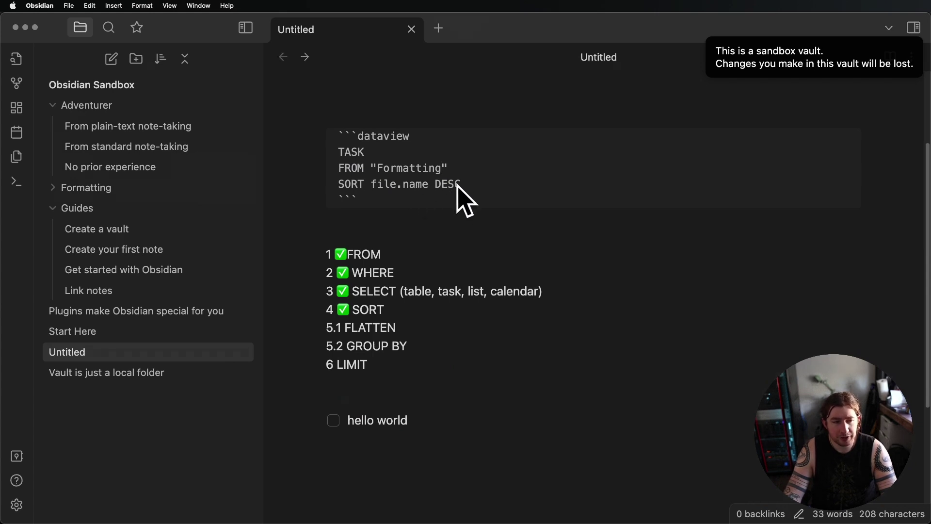
# Check the rendered task list, reopen its source, and create a note titled "testy tesy" in the Formatting folder
pyautogui.click(417, 216)
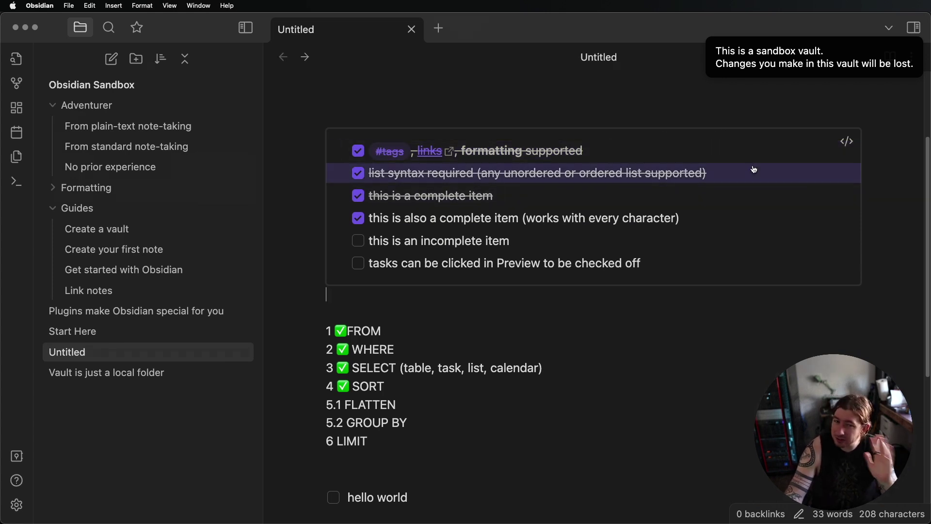
pyautogui.click(846, 141)
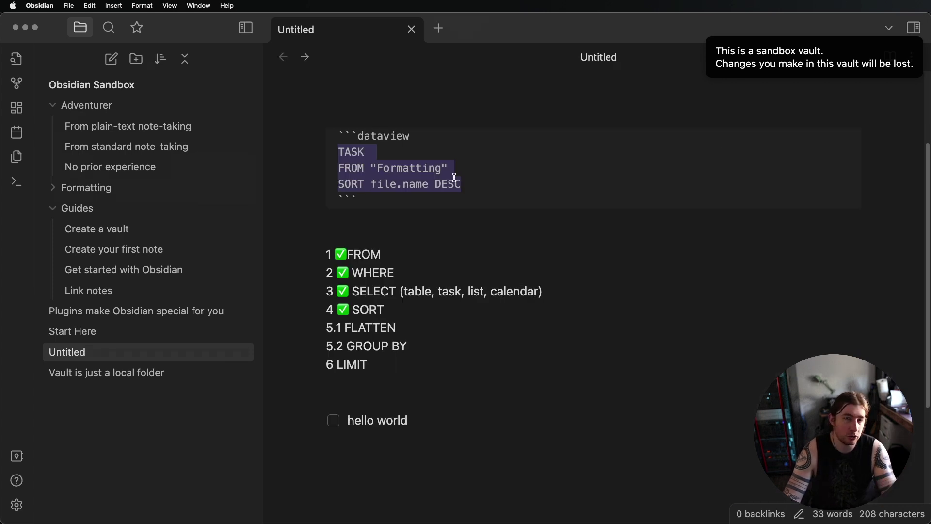
pyautogui.click(51, 189)
pyautogui.rightClick(83, 192)
pyautogui.click(78, 130)
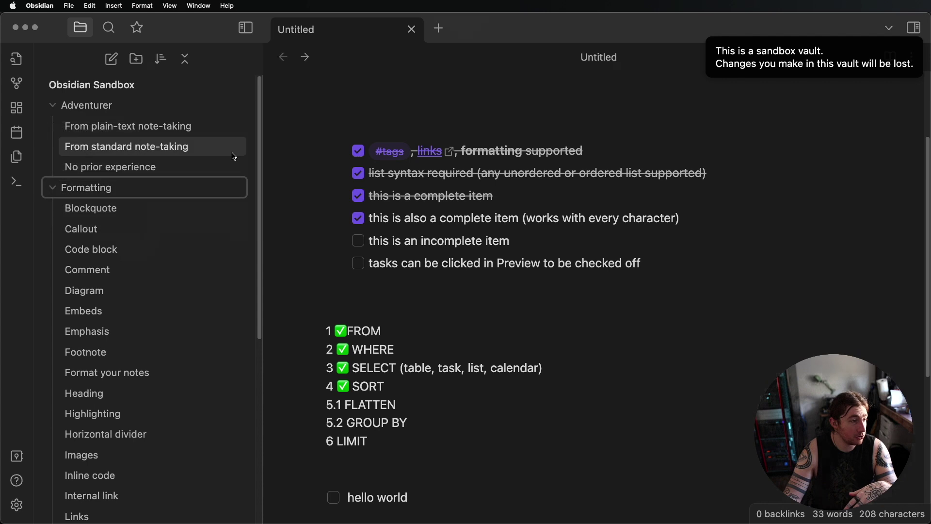
pyautogui.write('testy tesy')
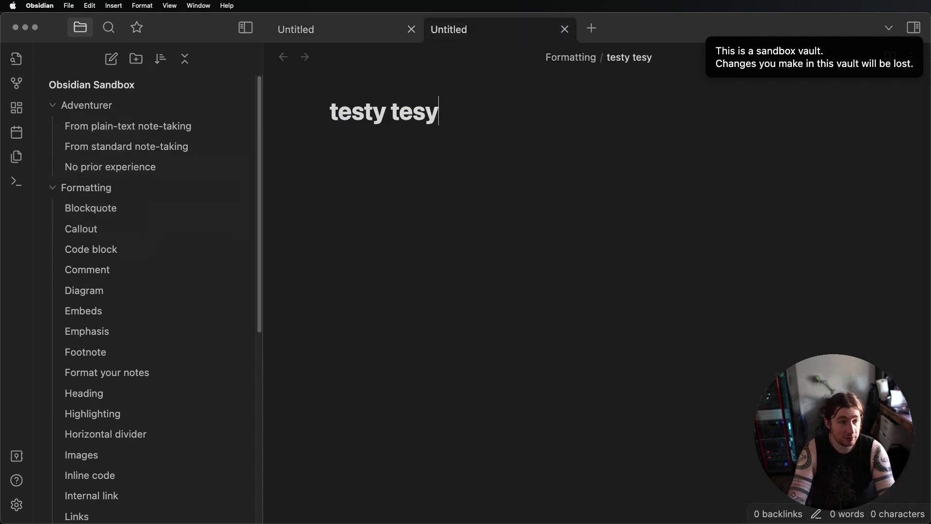
pyautogui.press('Return')
# Add the tasks "test task" and "completed one" to the note, mark the second as done, and close the note
pyautogui.write('- [ ] ')
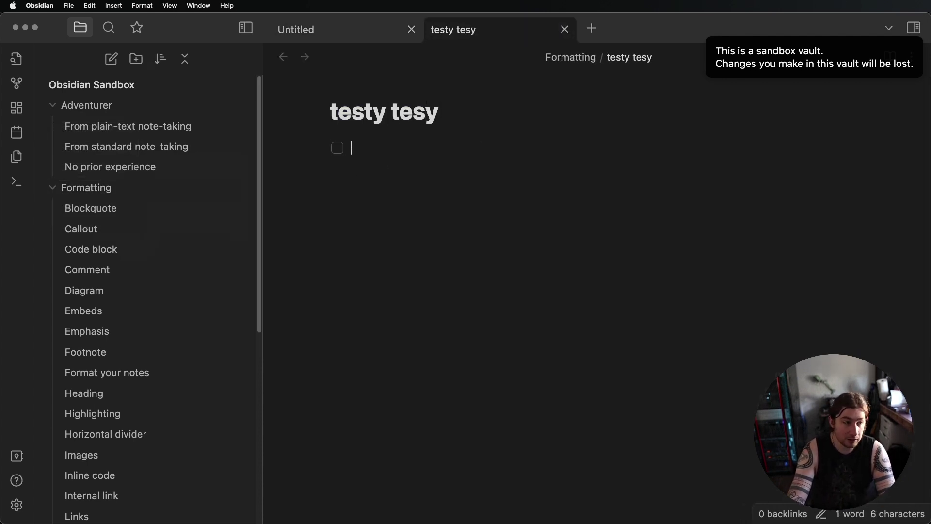
pyautogui.write('test task')
pyautogui.press('Return')
pyautogui.write('completed one')
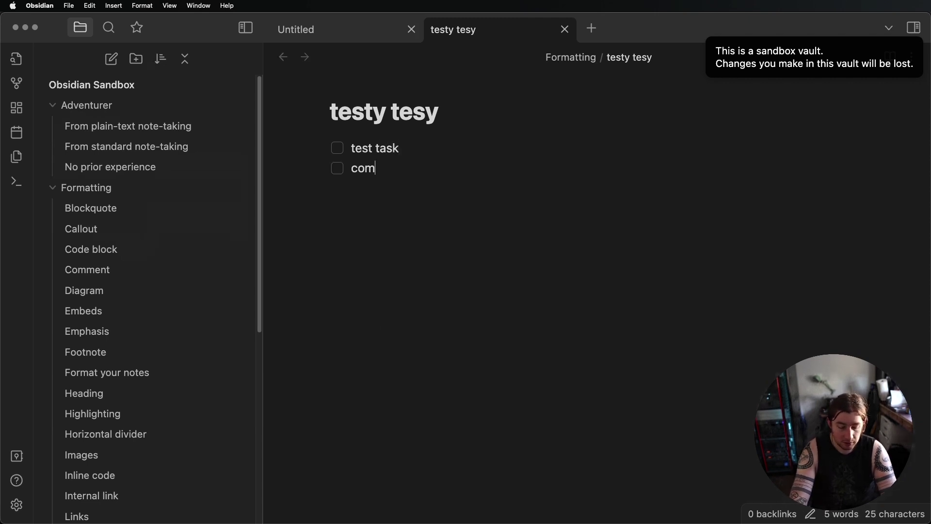
pyautogui.click(337, 167)
pyautogui.click(345, 31)
pyautogui.click(564, 29)
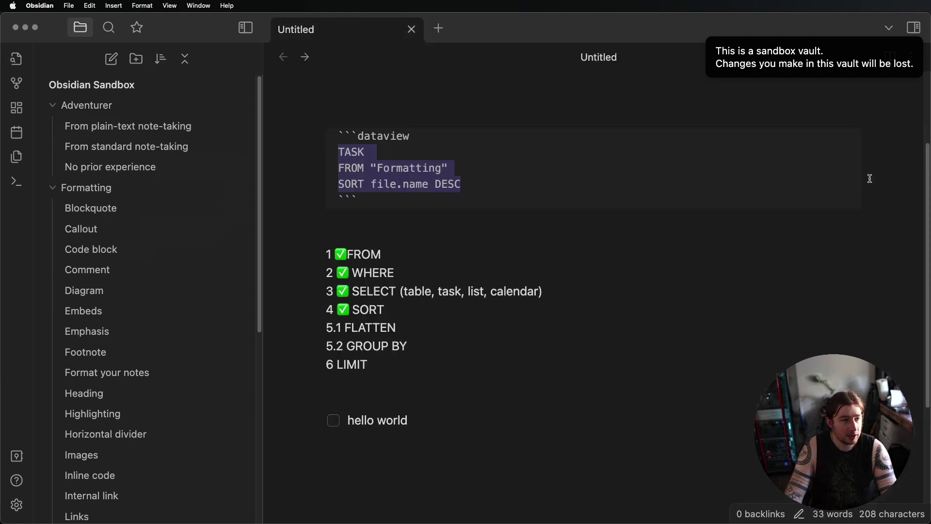
# Examine the query's rendered task list for the new note's tasks and reopen the query source
pyautogui.click(822, 245)
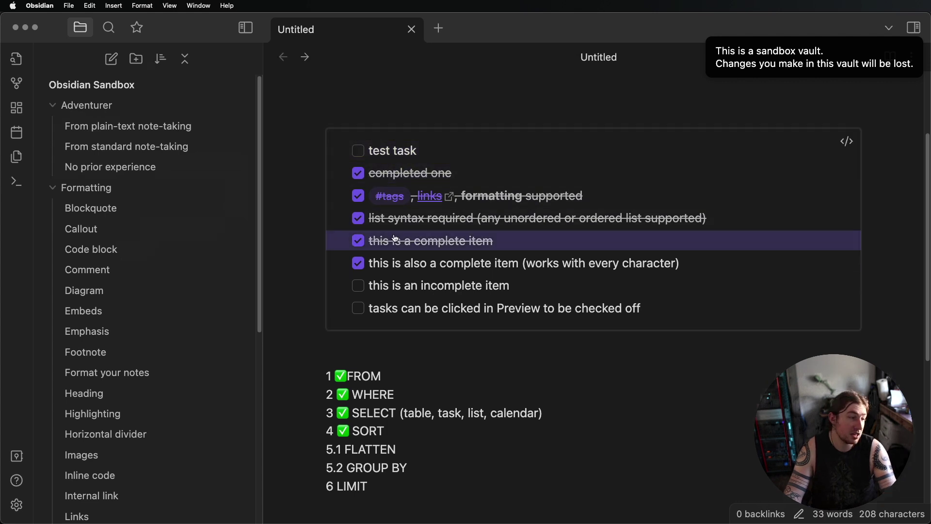
pyautogui.scroll(-5, 228, 215)
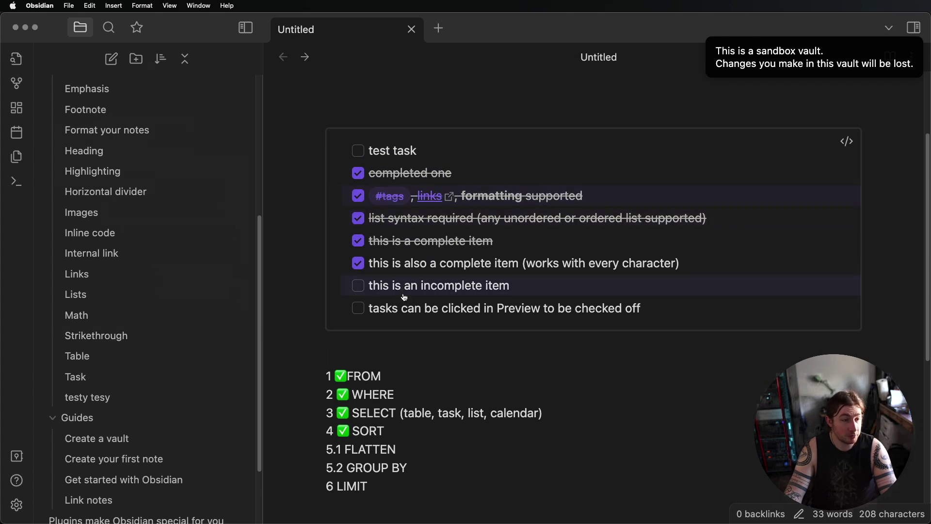
pyautogui.click(847, 141)
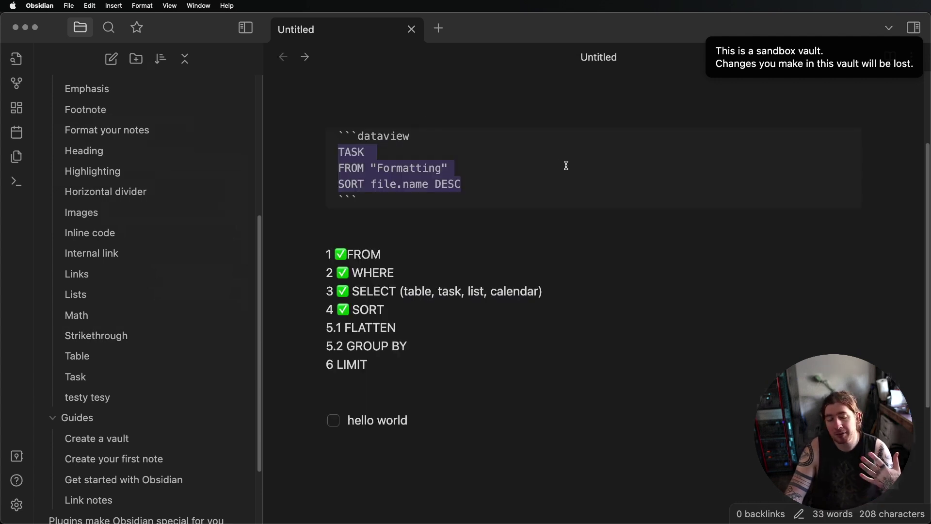
# Add GROUP BY file.name below the SORT line and render the query
pyautogui.click(513, 173)
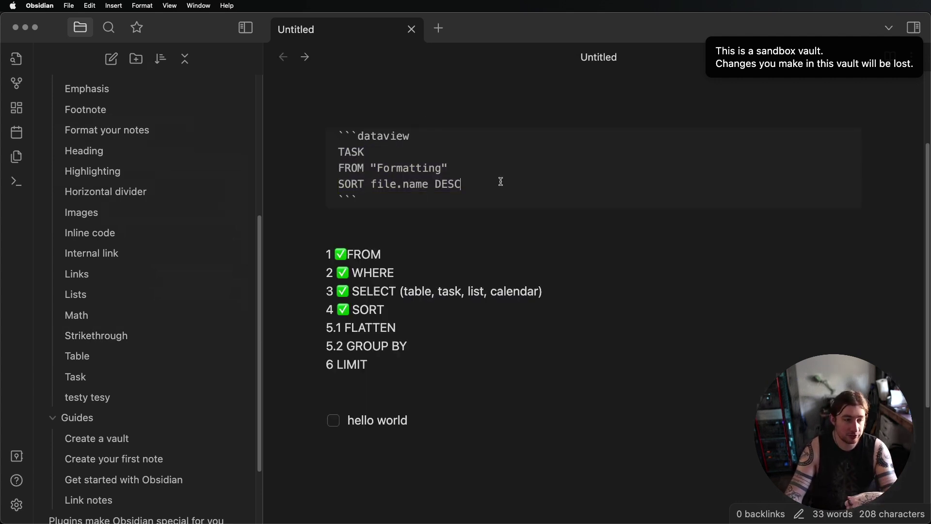
pyautogui.press('Return')
pyautogui.write('?GRO')
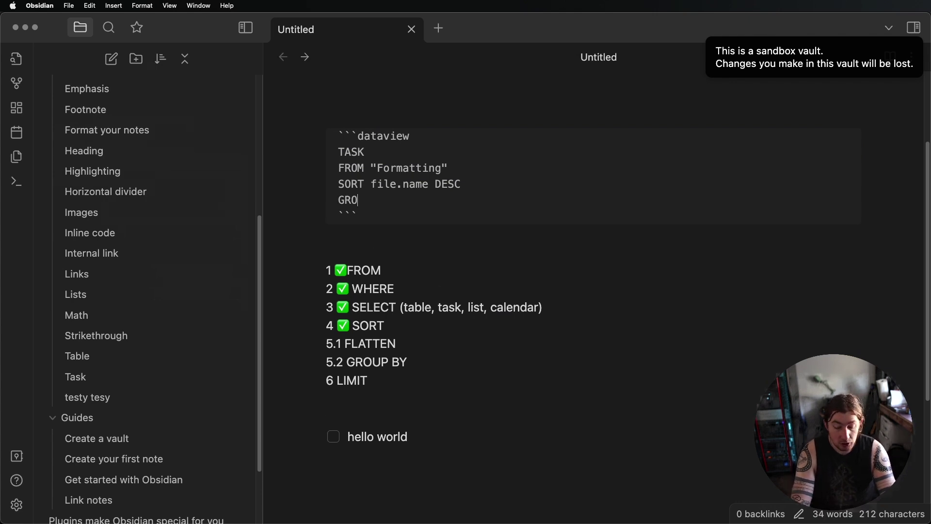
pyautogui.write('UP BY file.link')
pyautogui.press('BackSpace')
pyautogui.press('BackSpace')
pyautogui.press('BackSpace')
pyautogui.press('BackSpace')
pyautogui.write('name')
pyautogui.click(468, 242)
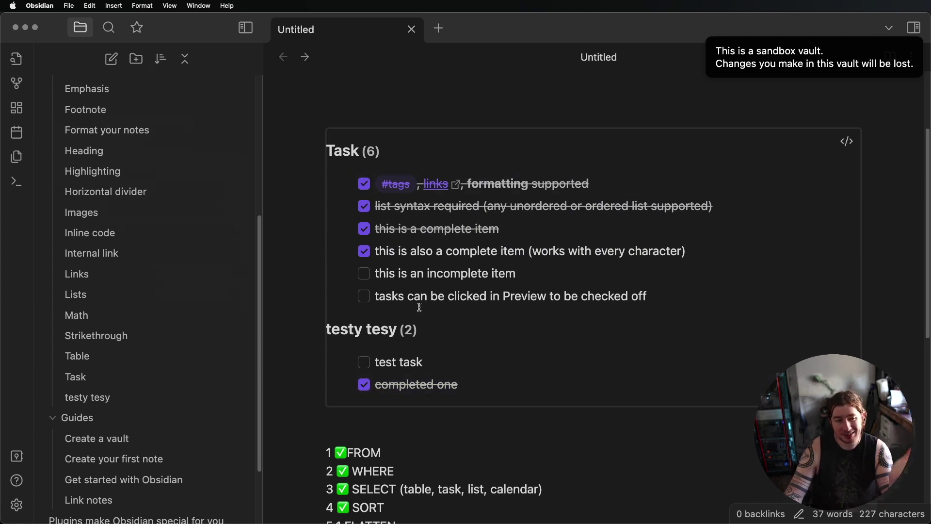
# Move the SORT file.name DESC line below the GROUP BY line and render the query
pyautogui.click(846, 141)
pyautogui.moveTo(504, 190); pyautogui.dragTo(327, 183)
pyautogui.press('cmd+c')
pyautogui.press('BackSpace')
pyautogui.press('Return')
pyautogui.press('cmd+v')
pyautogui.click(645, 260)
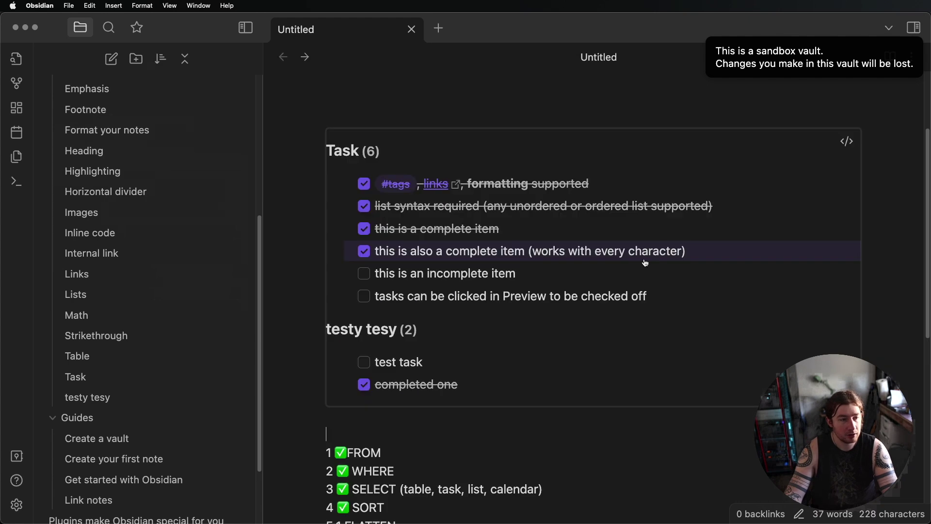
# Change the grouping to GROUP BY file.link and render the query
pyautogui.click(847, 141)
pyautogui.click(482, 205)
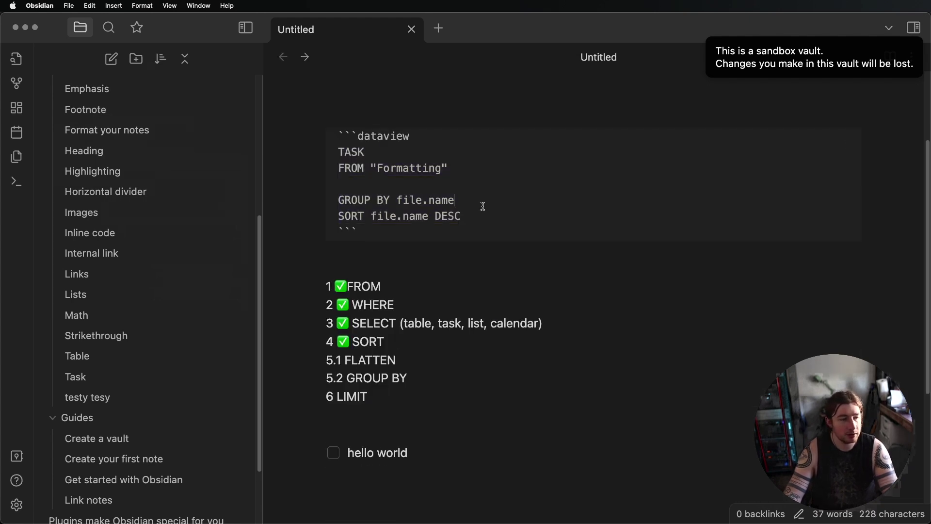
pyautogui.doubleClick(441, 199)
pyautogui.write('li')
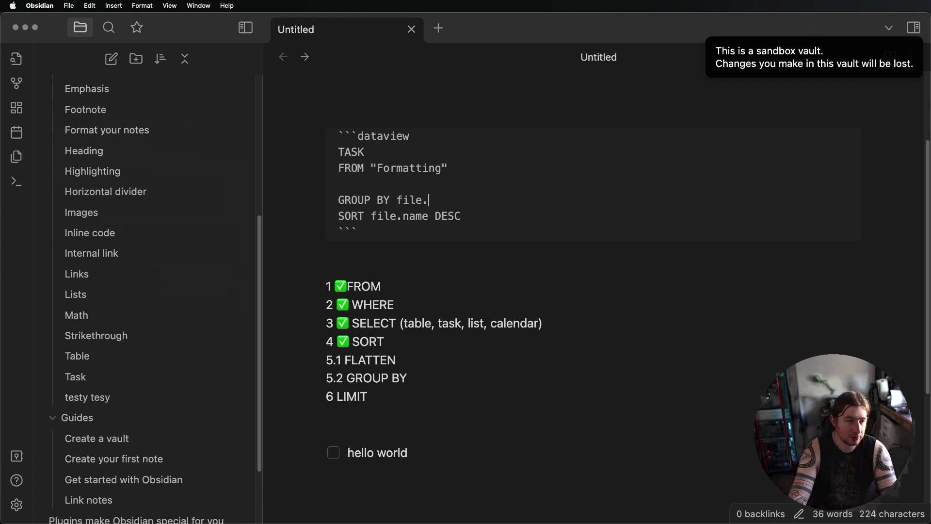
pyautogui.write('name')
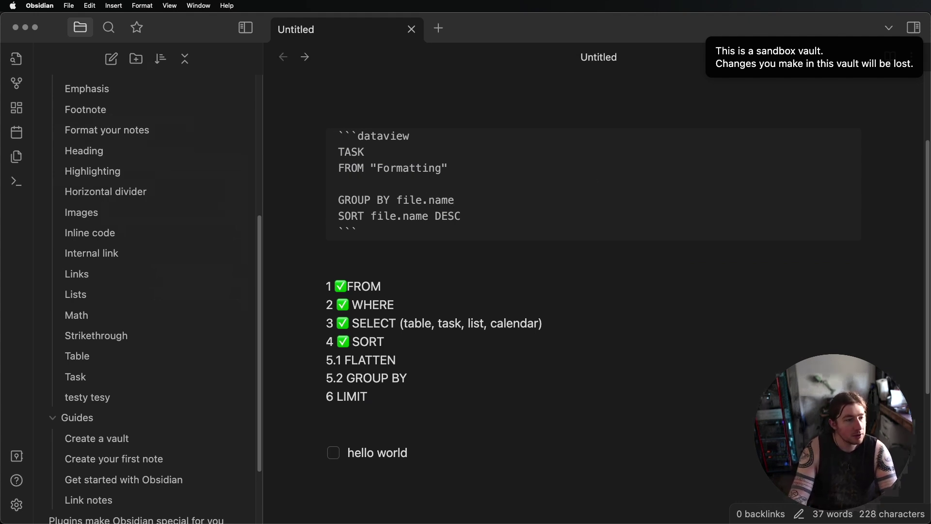
pyautogui.press('BackSpace')
pyautogui.press('BackSpace')
pyautogui.press('BackSpace')
pyautogui.press('BackSpace')
pyautogui.write('link')
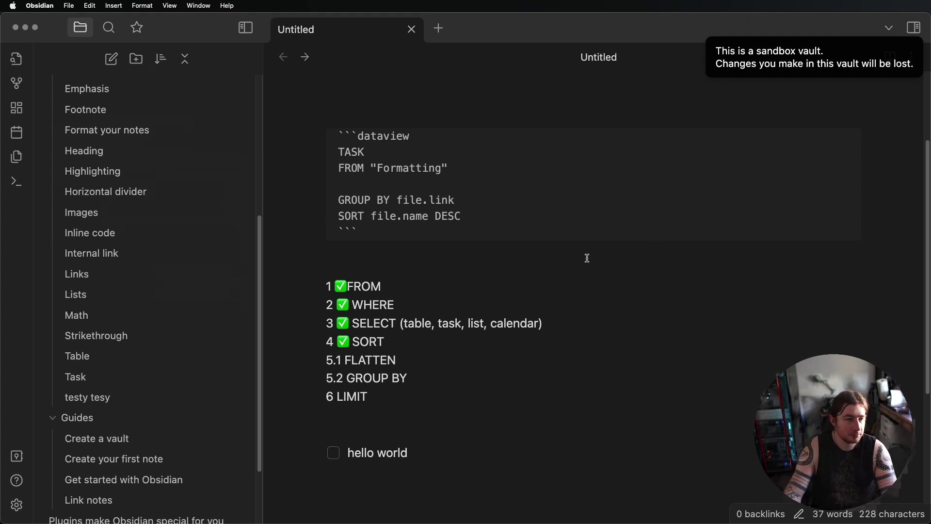
pyautogui.click(525, 250)
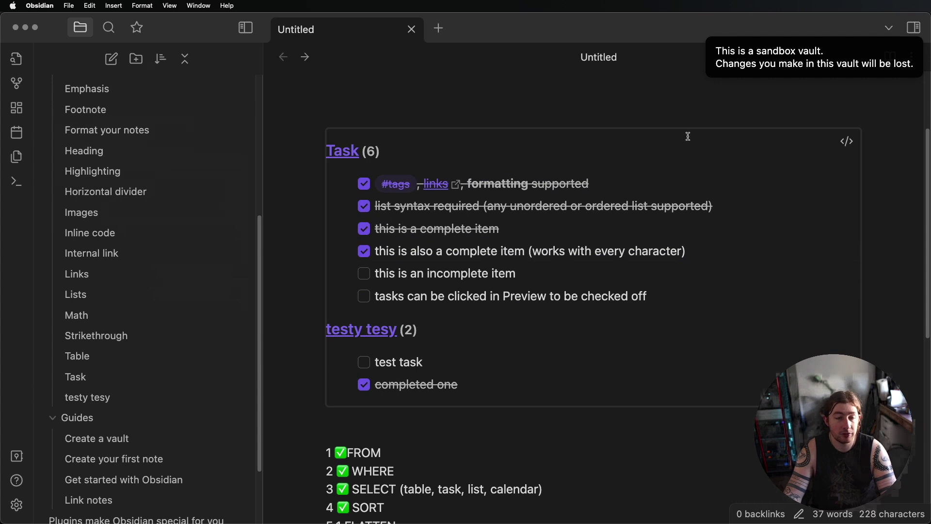
# Look over the grouped tasks and preview the linked testy tesy note from its group heading
pyautogui.scroll(-2, 616, 300)
pyautogui.scroll(4, 902, 228)
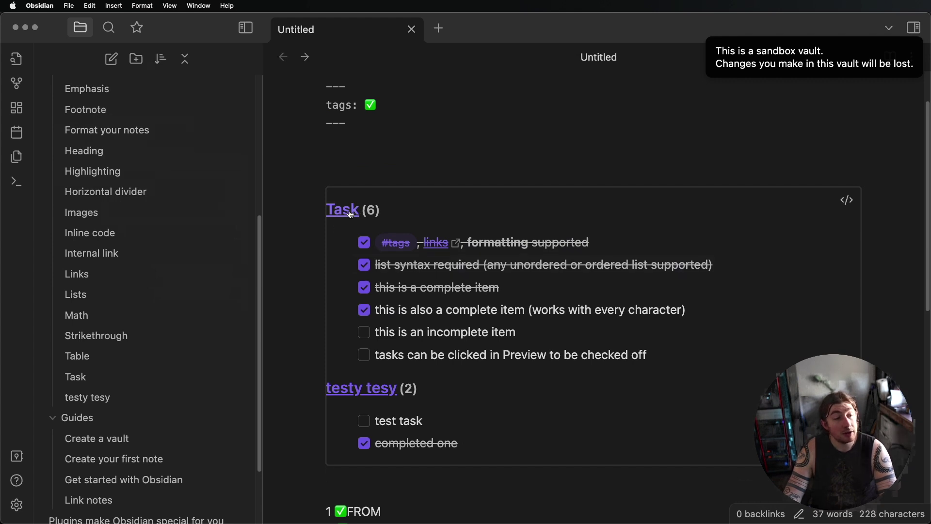
pyautogui.moveTo(351, 215)
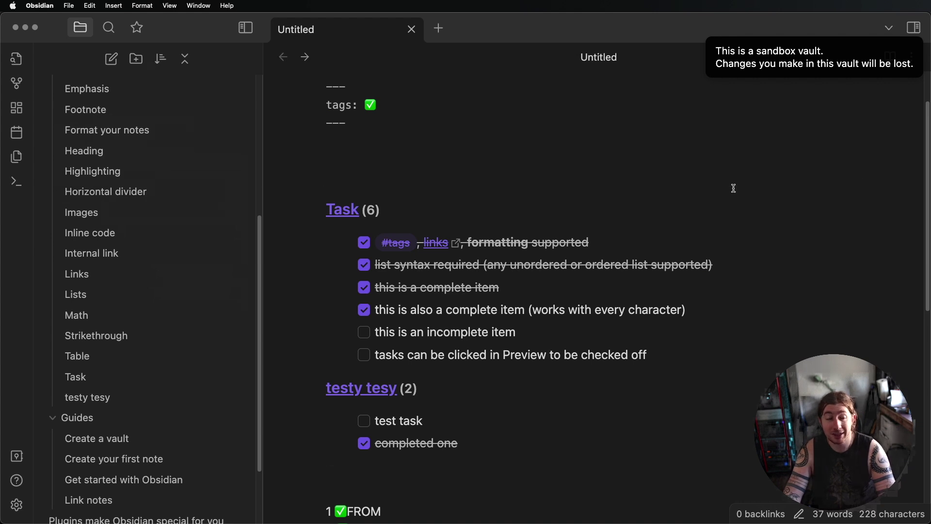
pyautogui.moveTo(384, 389)
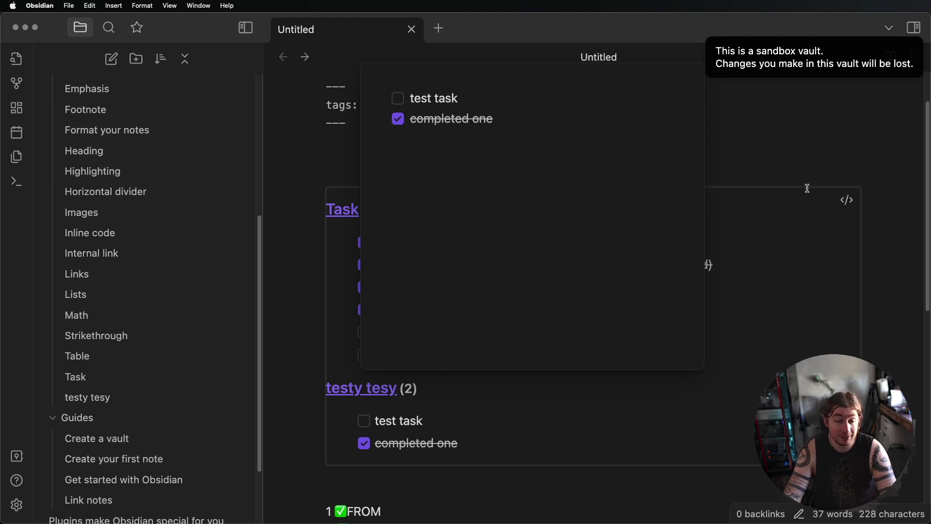
# Filter the task query with WHERE !completed below the FROM line
pyautogui.click(845, 199)
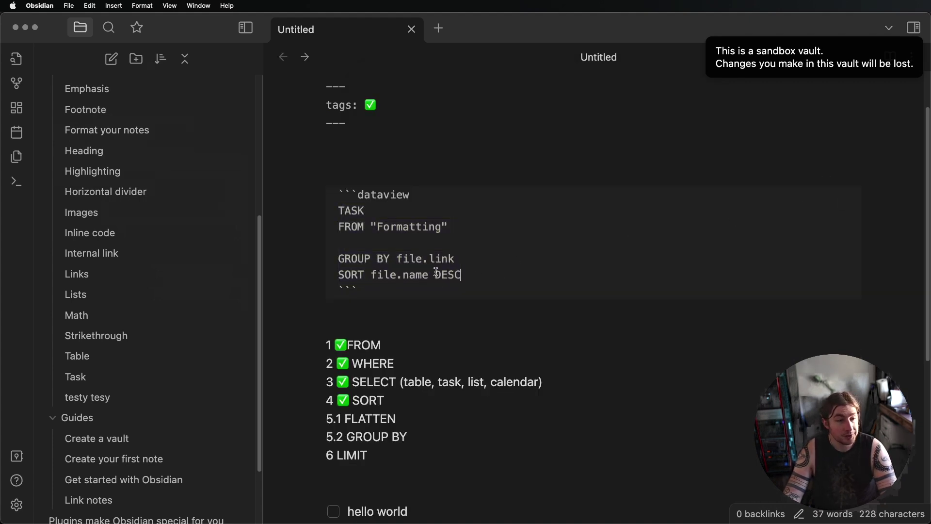
pyautogui.click(457, 238)
pyautogui.write('WHERE !completed')
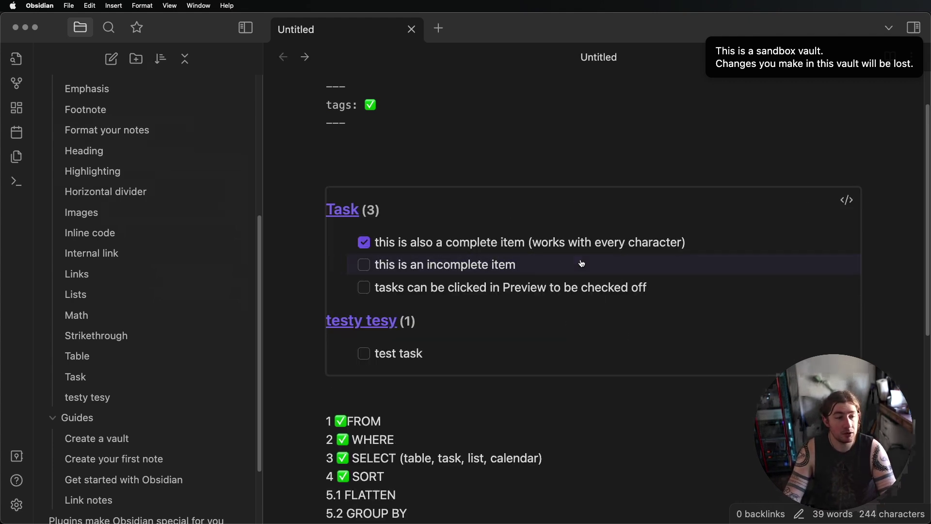
# Put a ✅ before GROUP BY in the clause outline, staying in the query note
pyautogui.scroll(-3, 475, 338)
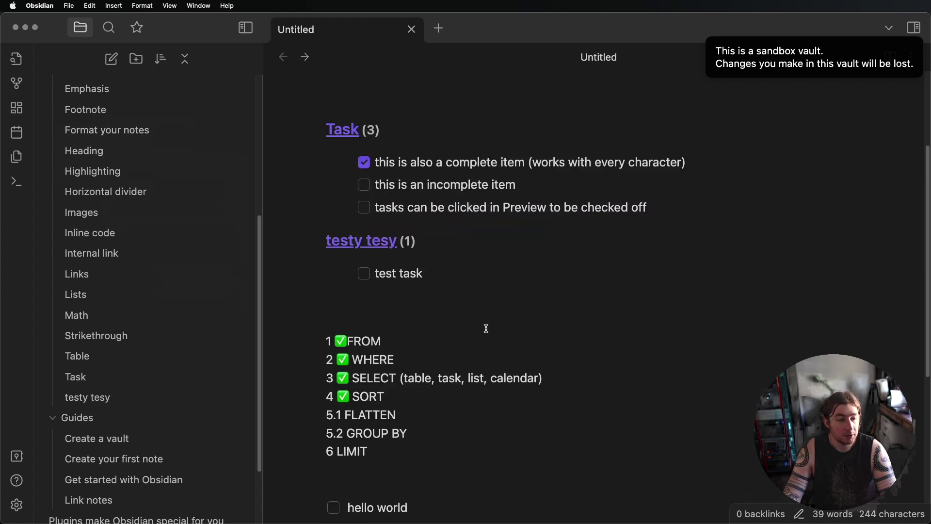
pyautogui.write('✅')
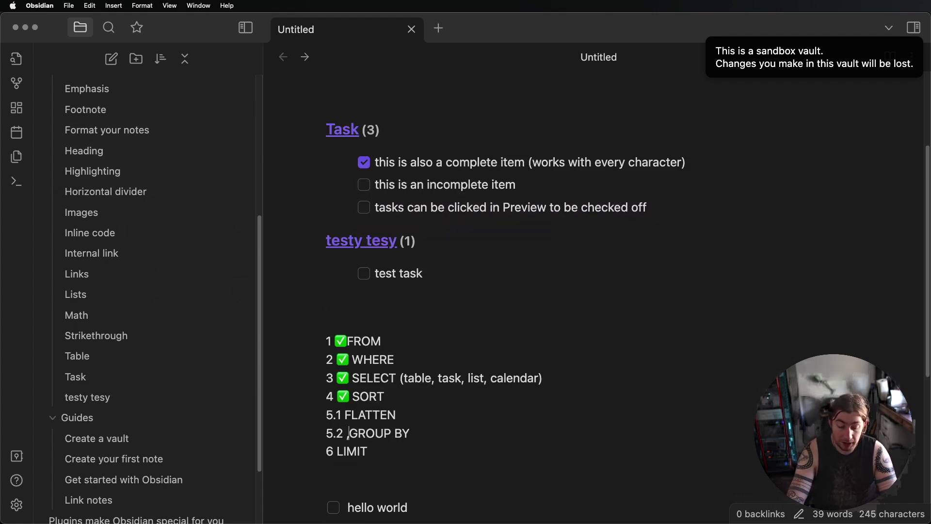
pyautogui.click(709, 268)
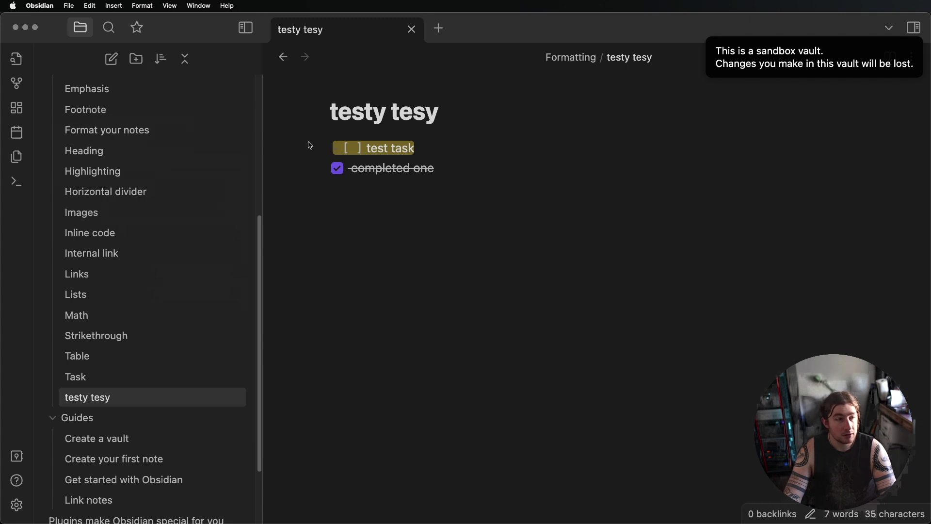
pyautogui.click(284, 57)
# Delete the WHERE !completed clause from the query and render it
pyautogui.click(846, 150)
pyautogui.click(461, 193)
pyautogui.click(279, 207)
pyautogui.press('BackSpace')
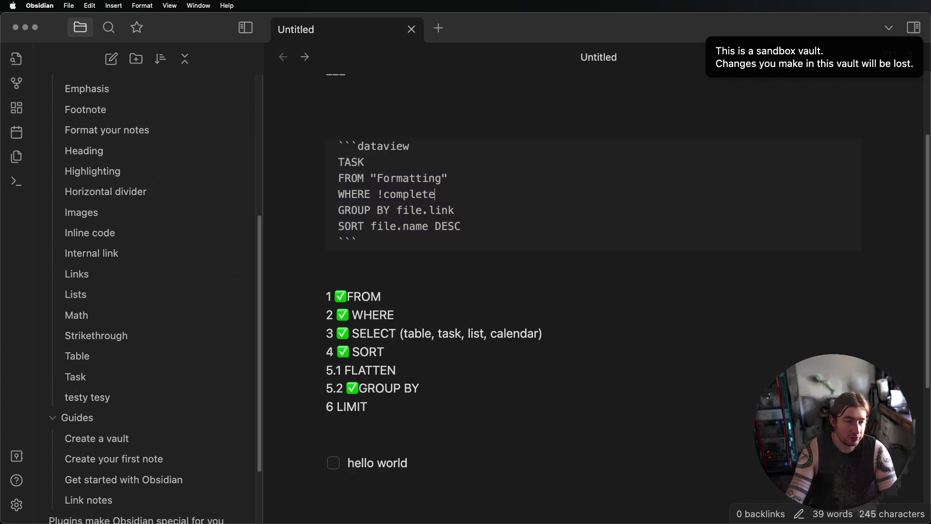
pyautogui.hotkey('alt', 'shift', 'Left')
pyautogui.hotkey('alt', 'shift', 'Left')
pyautogui.hotkey('alt', 'shift', 'Left')
pyautogui.press('BackSpace')
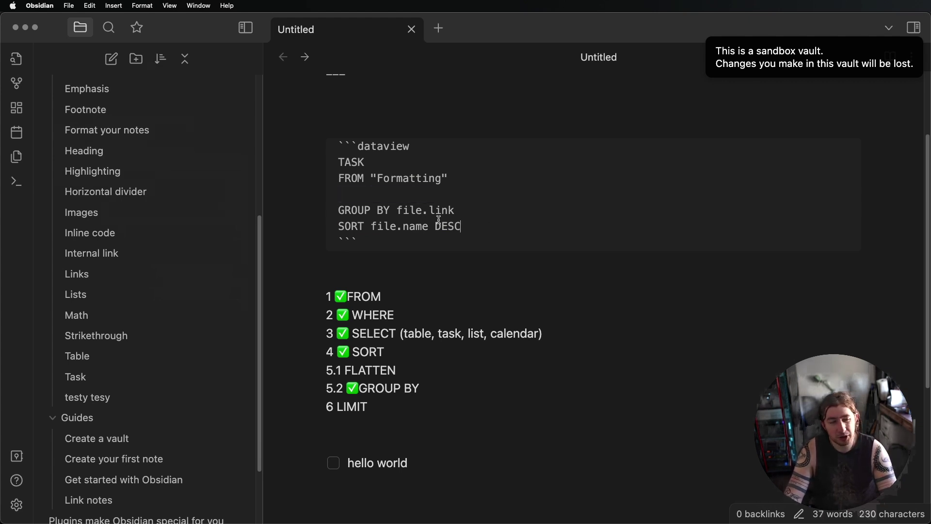
pyautogui.click(555, 268)
# Add LIMIT 2 as the last line of the query and render it
pyautogui.click(848, 153)
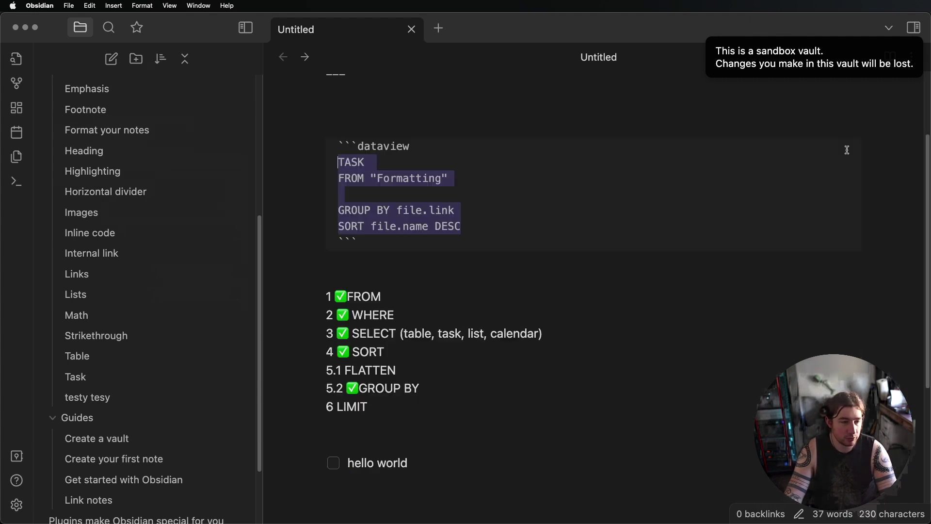
pyautogui.click(499, 229)
pyautogui.press('Return')
pyautogui.write('LIMIT ')
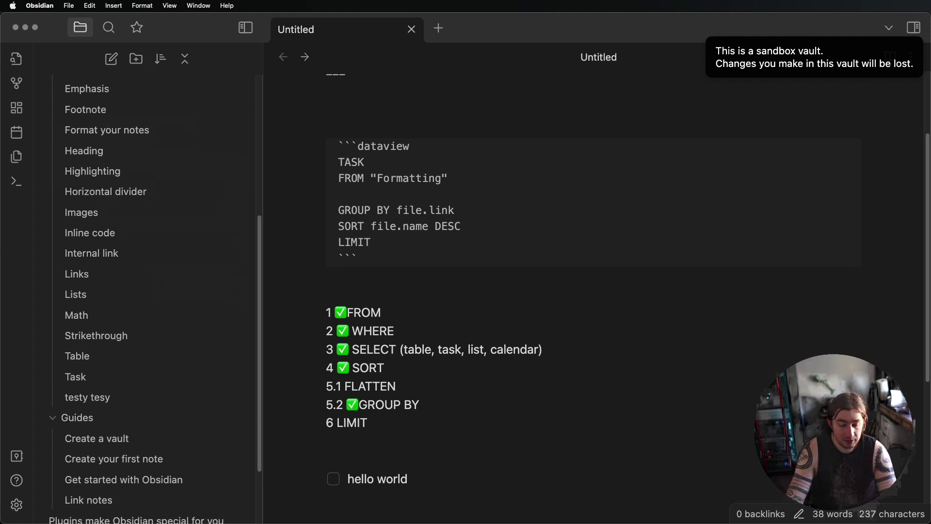
pyautogui.write('2')
pyautogui.click(540, 288)
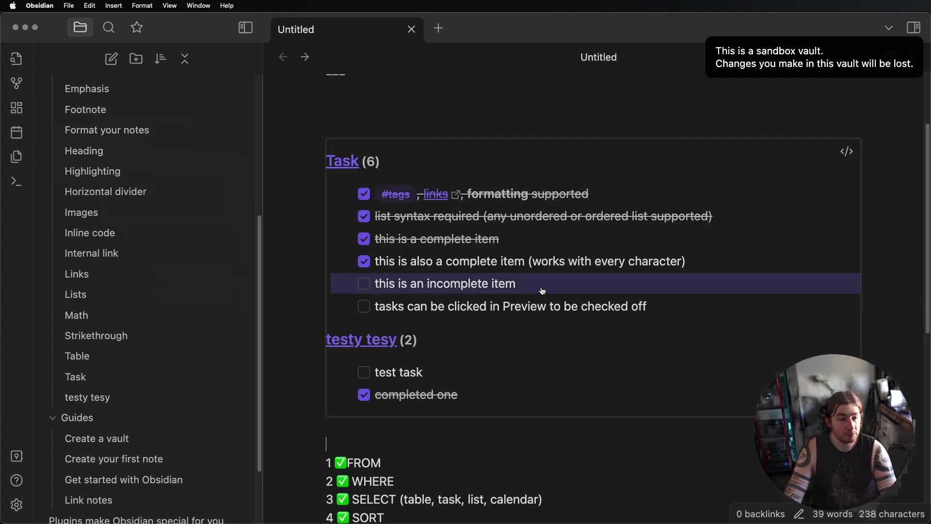
# Delete the LIMIT 2 clause from the query
pyautogui.click(848, 152)
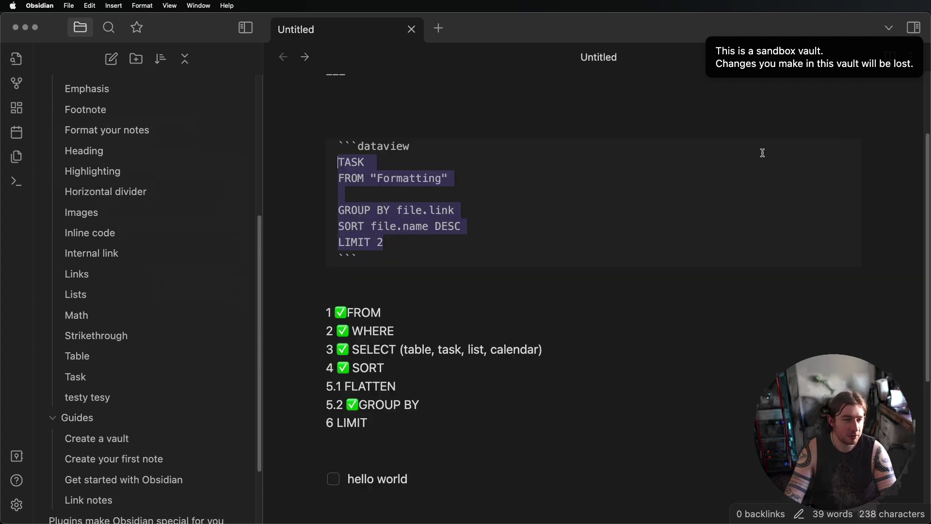
pyautogui.click(410, 244)
pyautogui.moveTo(411, 241); pyautogui.dragTo(307, 248)
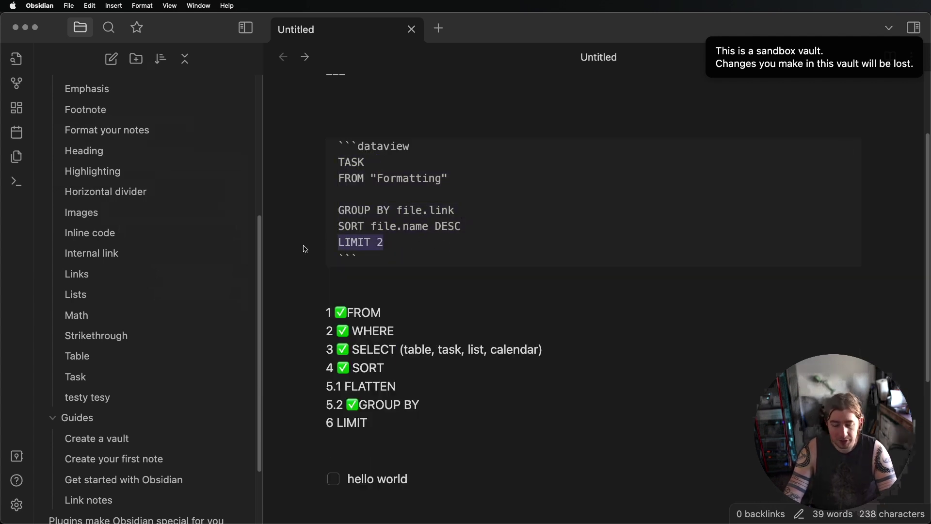
pyautogui.press('BackSpace')
# Add a second dataview block below the task query with TABLE and FROM "Guides", and render it
pyautogui.click(395, 278)
pyautogui.scroll(-5, 398, 285)
pyautogui.press('Return')
pyautogui.write('`')
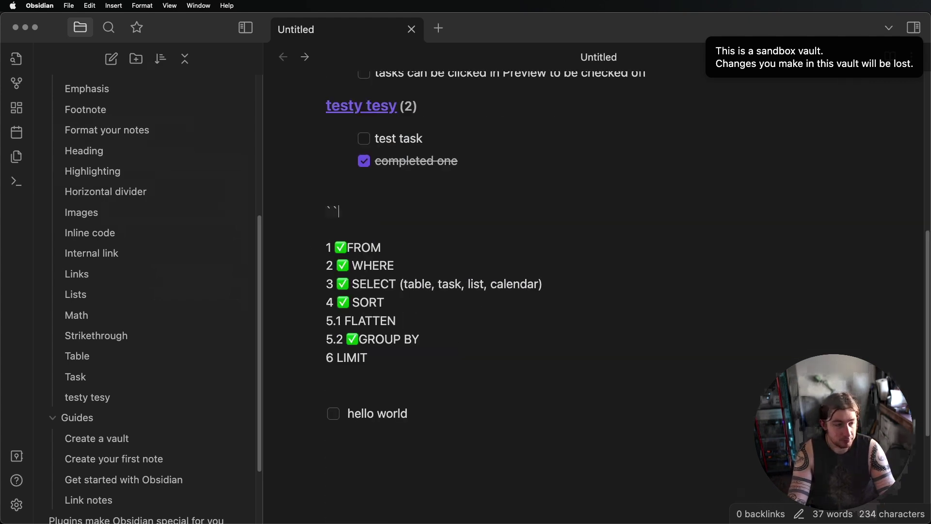
pyautogui.write('``dataview')
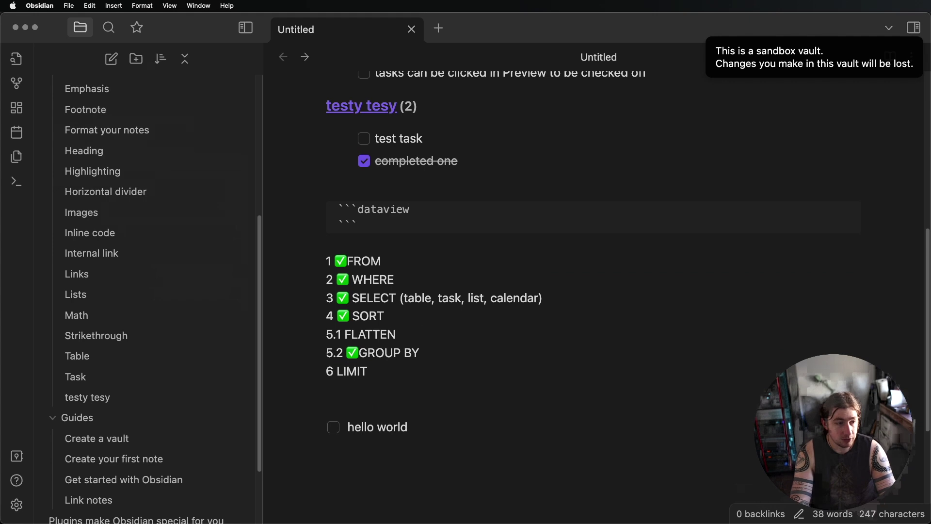
pyautogui.press('Return')
pyautogui.write('TABLE')
pyautogui.press('Return')
pyautogui.write('FROM "Guides"')
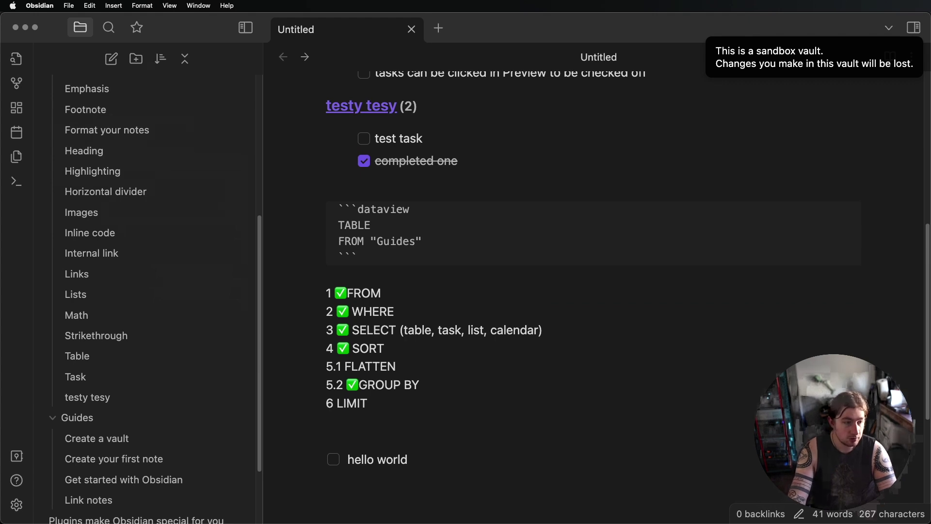
pyautogui.click(458, 279)
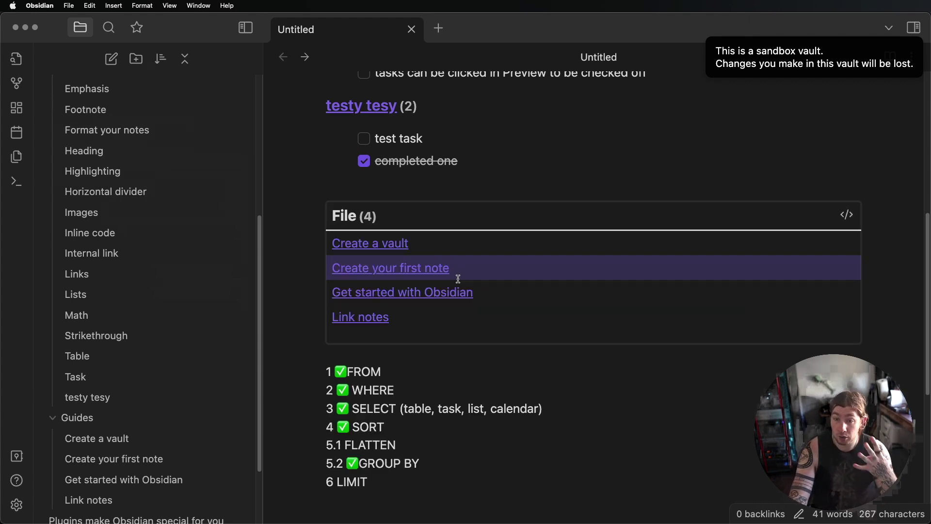
# Add LIMIT 2 as the last line of the Guides table query and render it
pyautogui.press('Up')
pyautogui.press('Return')
pyautogui.write('LIMIT 2')
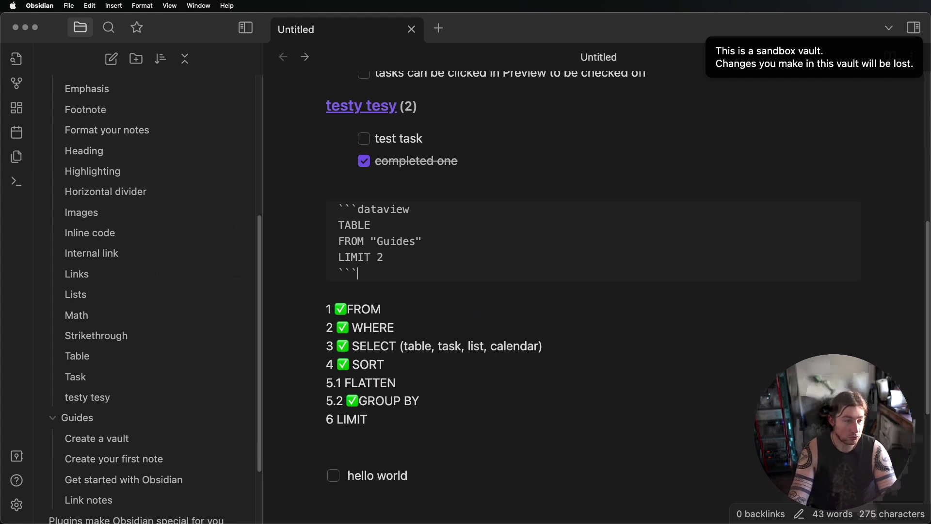
pyautogui.press('Down')
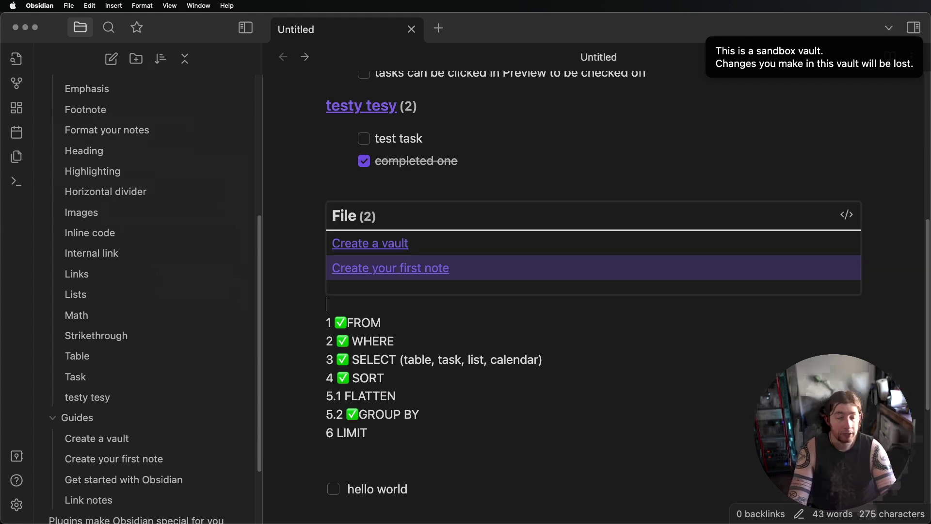
# Check the source of the Formatting task query, and delete the LIMIT 2 clause from the Guides table query
pyautogui.scroll(7, 591, 291)
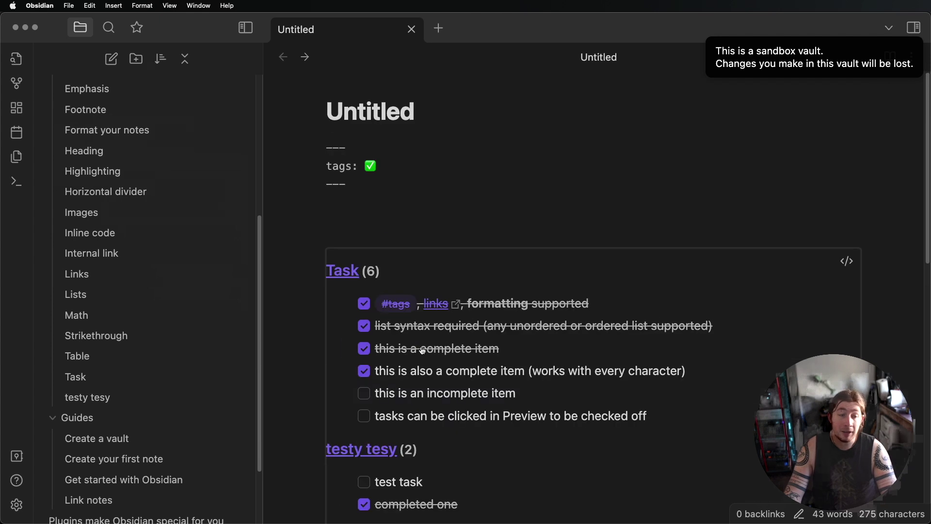
pyautogui.click(846, 262)
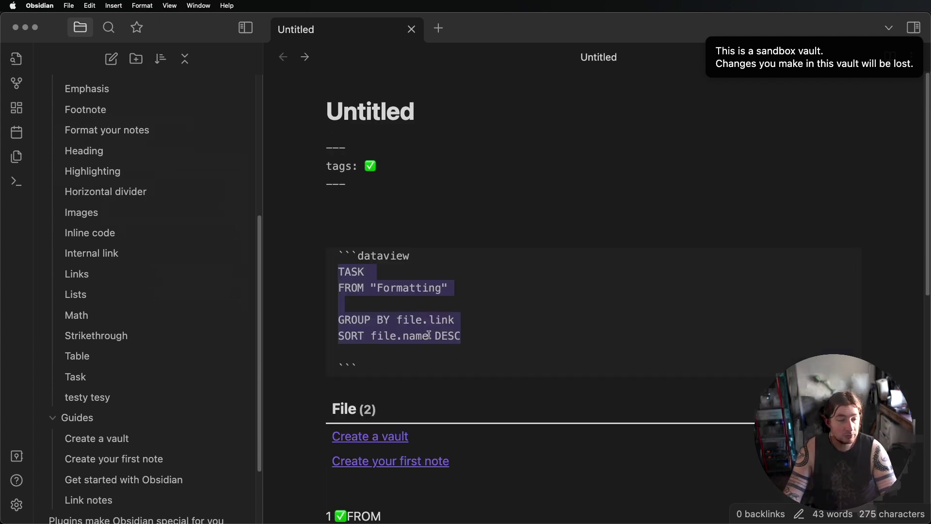
pyautogui.scroll(-3, 515, 334)
pyautogui.click(273, 334)
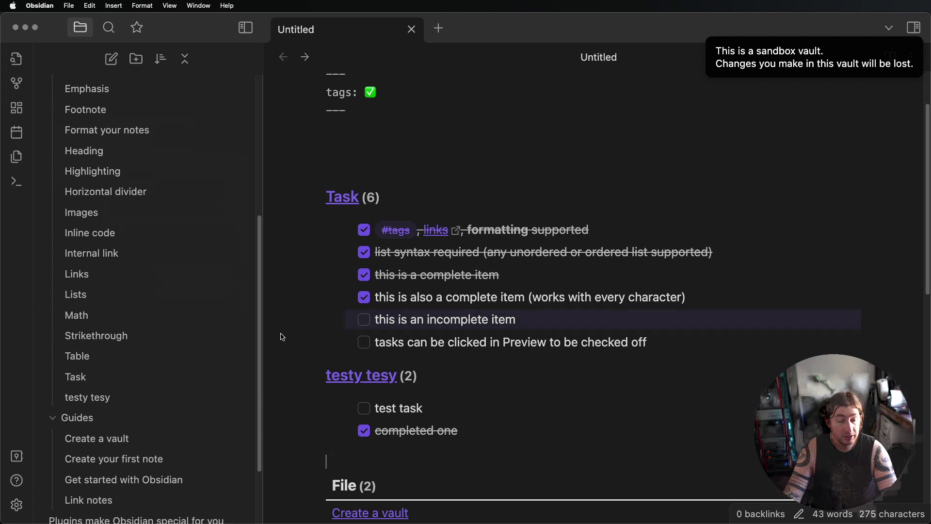
pyautogui.scroll(-10, 273, 334)
pyautogui.moveTo(488, 213)
pyautogui.click(847, 202)
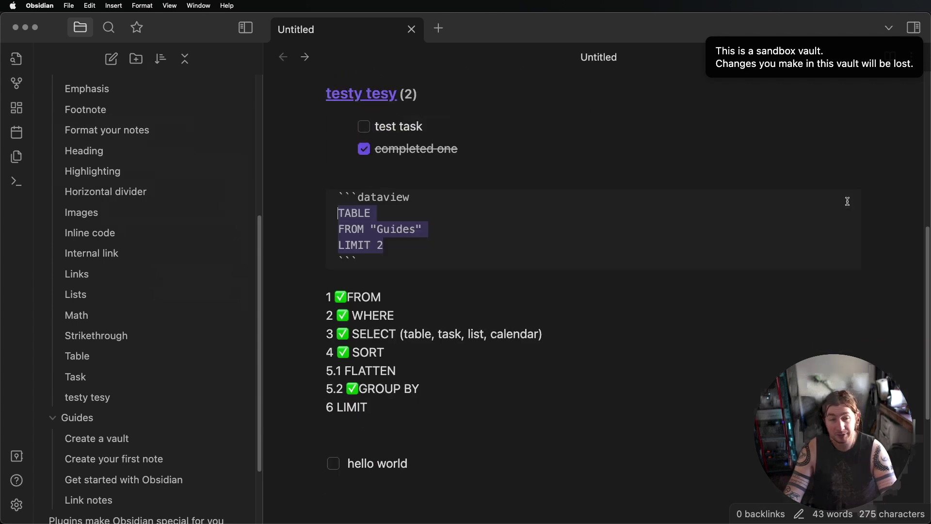
pyautogui.moveTo(432, 245); pyautogui.dragTo(338, 243)
pyautogui.press('BackSpace')
pyautogui.press('Down')
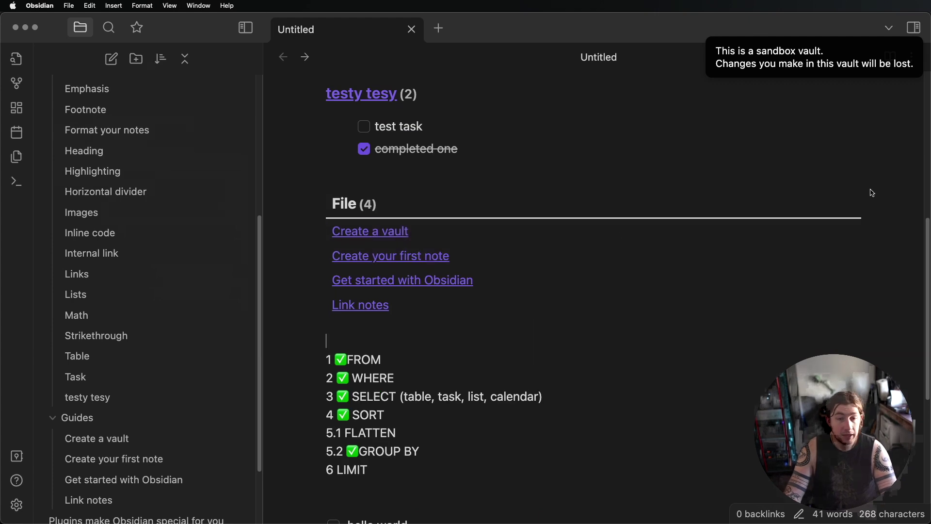
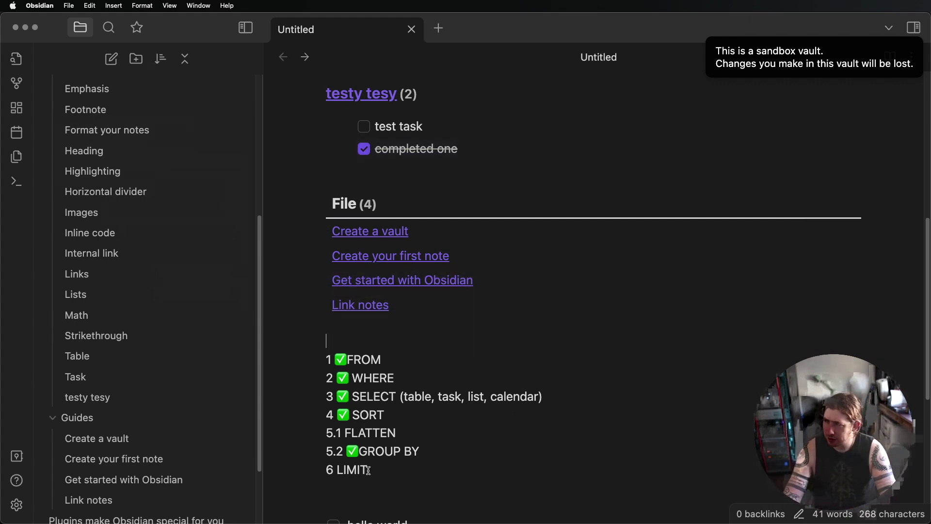
# Put a ✅ before LIMIT in the clause outline and add aliases: [one, two, three] to the note's frontmatter
pyautogui.click(344, 469)
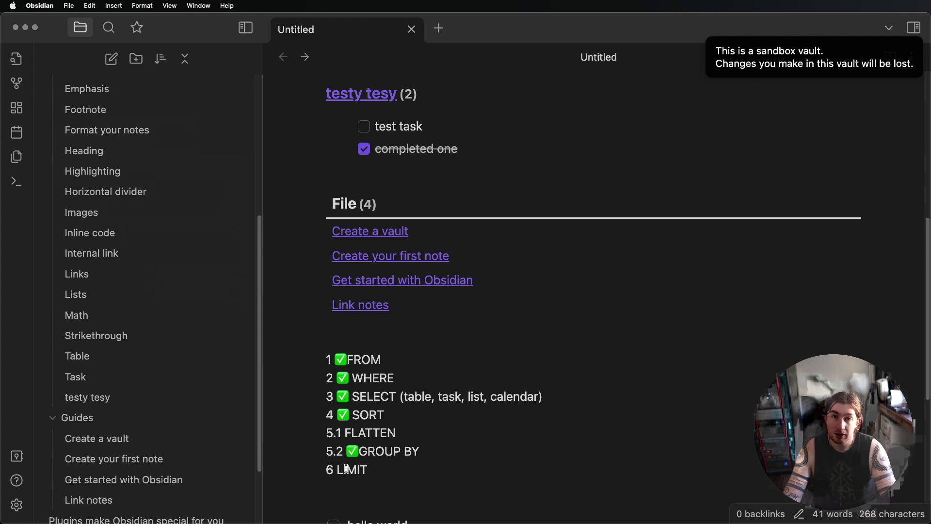
pyautogui.write('✅')
pyautogui.click(397, 433)
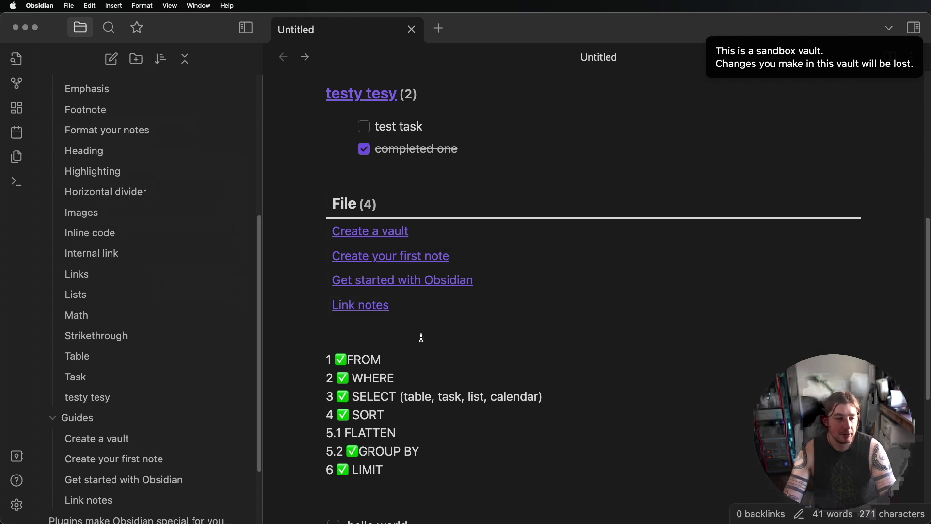
pyautogui.scroll(7, 429, 335)
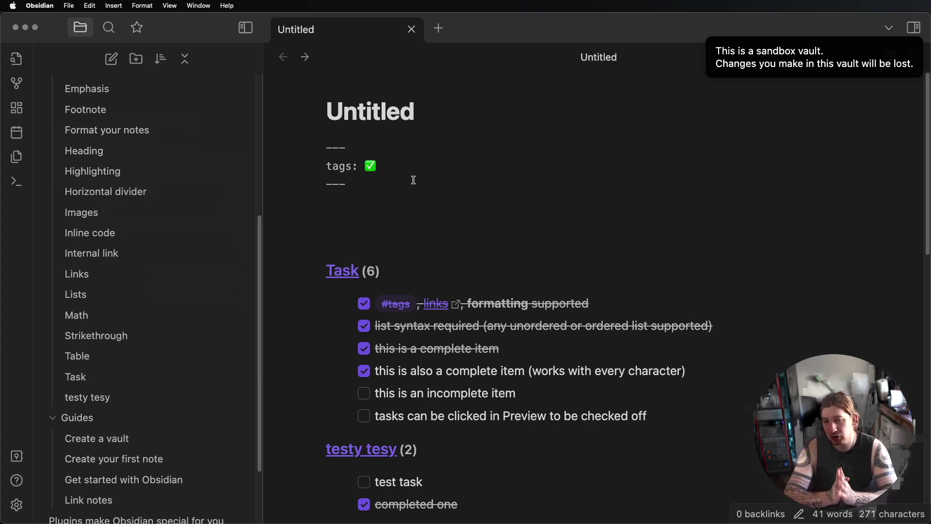
pyautogui.scroll(-10, 414, 180)
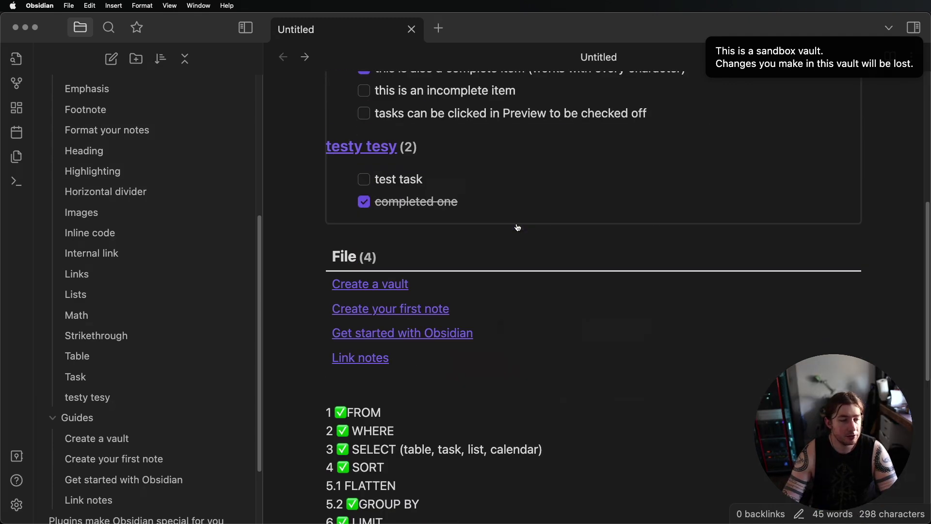
# Change the Guides query to TABLE aliases with an empty source, FROM ""
pyautogui.scroll(5, 440, 230)
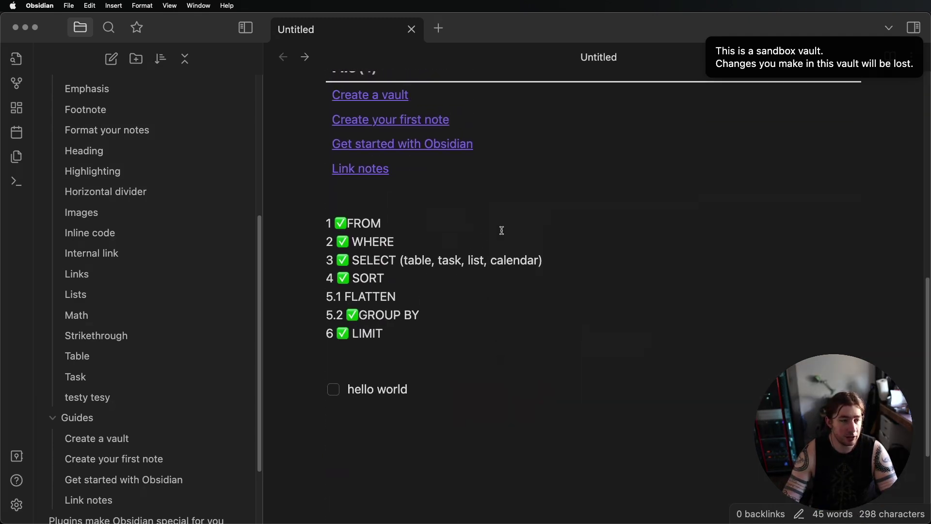
pyautogui.click(851, 276)
pyautogui.click(399, 281)
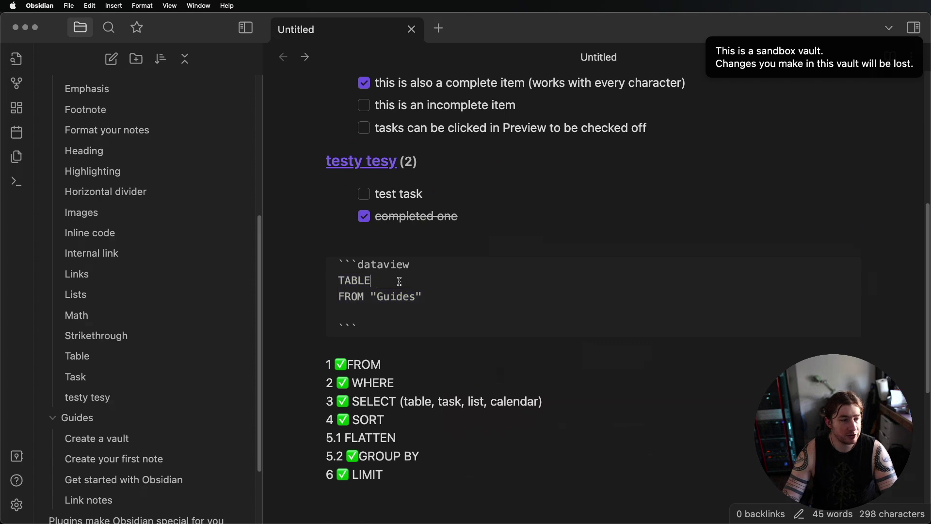
pyautogui.doubleClick(400, 293)
pyautogui.press('BackSpace')
pyautogui.click(443, 286)
pyautogui.write('alias')
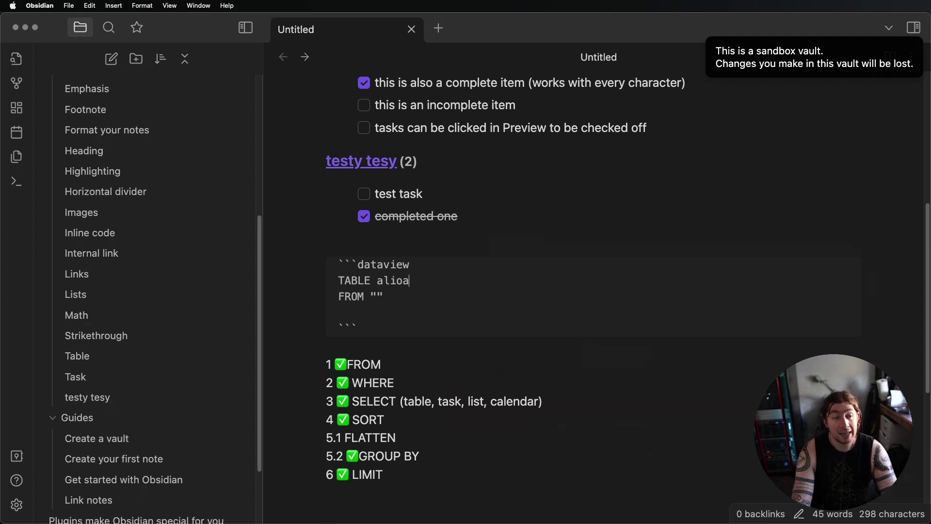
pyautogui.press('BackSpace')
pyautogui.press('BackSpace')
pyautogui.write('ases')
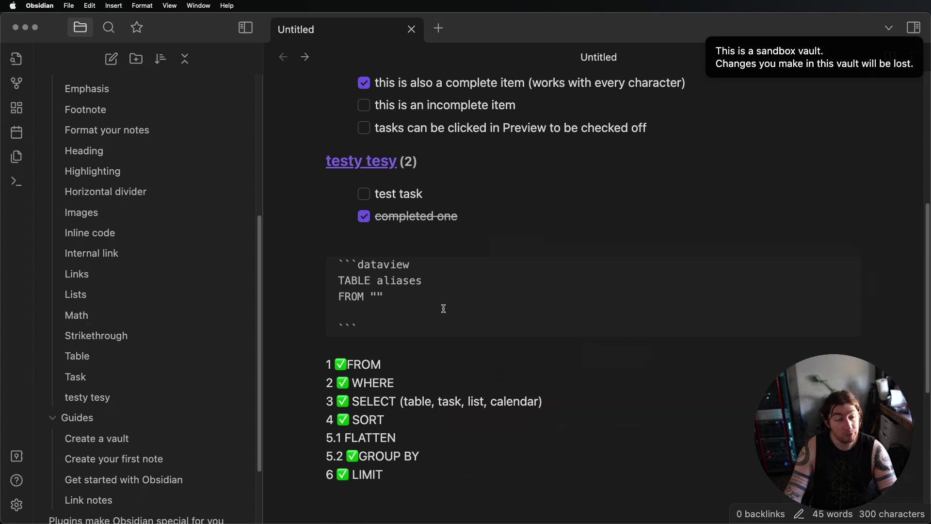
# Add WHERE aliases != null as the last line of the aliases table query and render it
pyautogui.write(' FROM "" WHERE al')
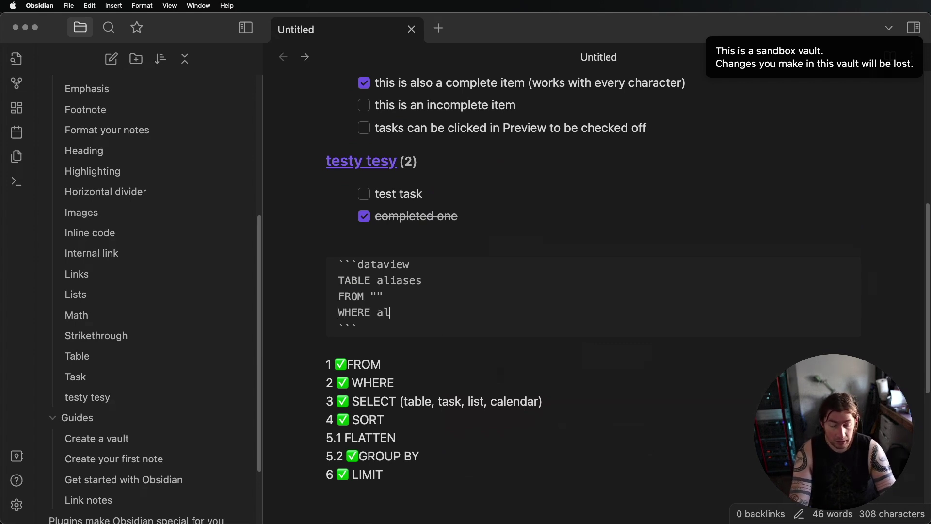
pyautogui.write('iases != null')
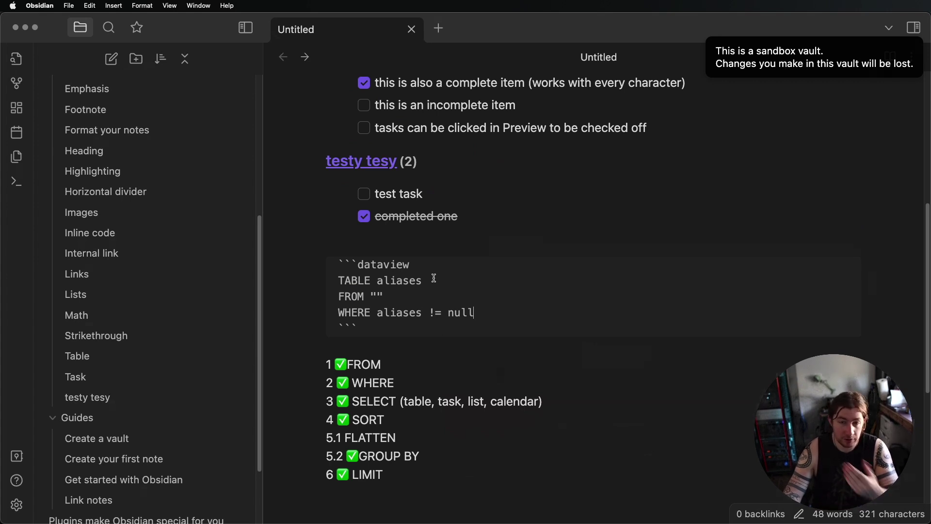
pyautogui.click(394, 338)
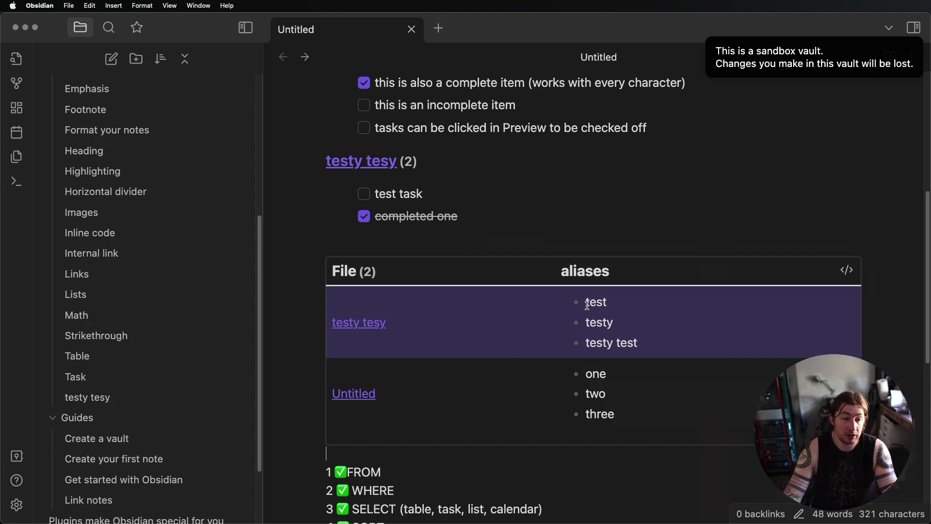
# Compare the aliases in the note's frontmatter with the rendered table rows, and dismiss the sandbox vault notice
pyautogui.scroll(6, 536, 257)
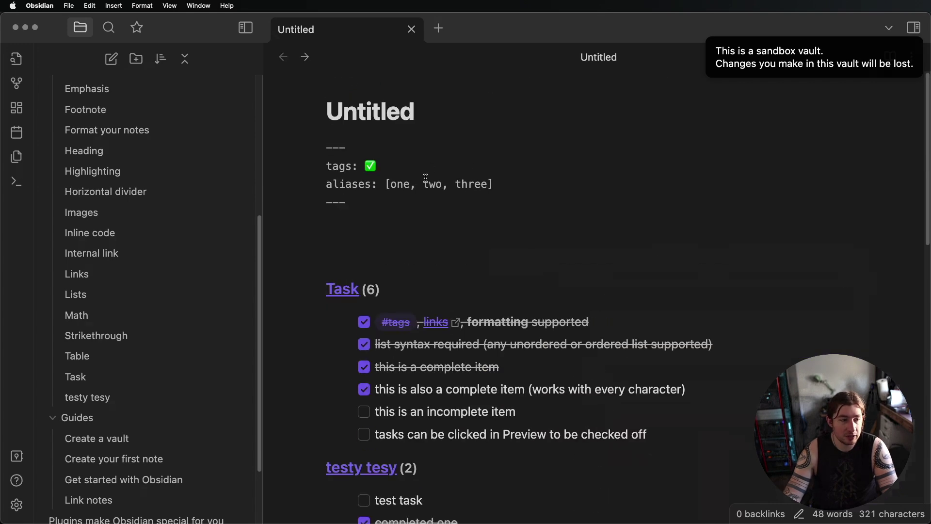
pyautogui.scroll(-7, 634, 281)
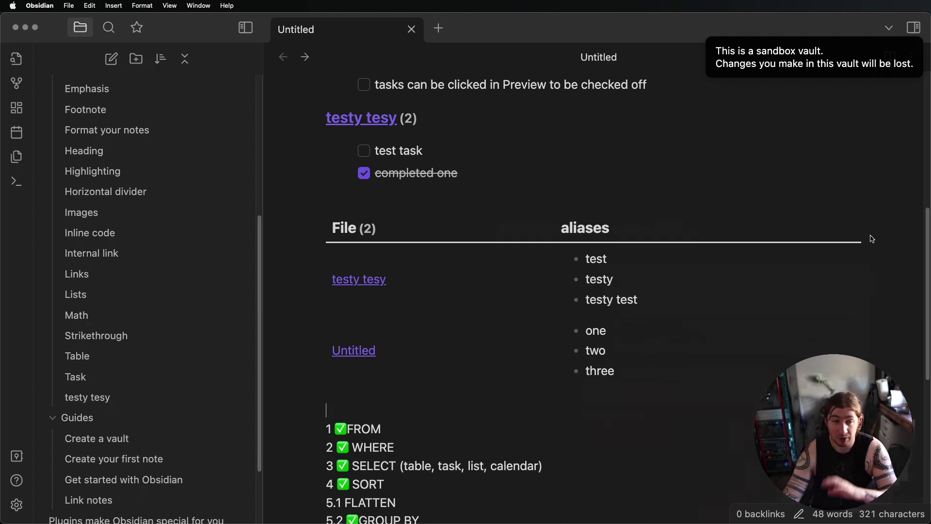
pyautogui.click(864, 61)
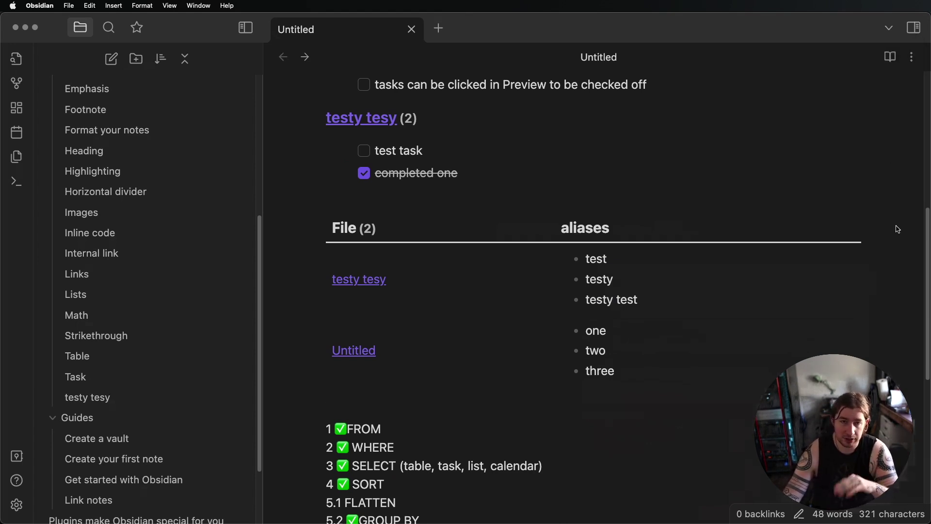
pyautogui.scroll(-1, 796, 305)
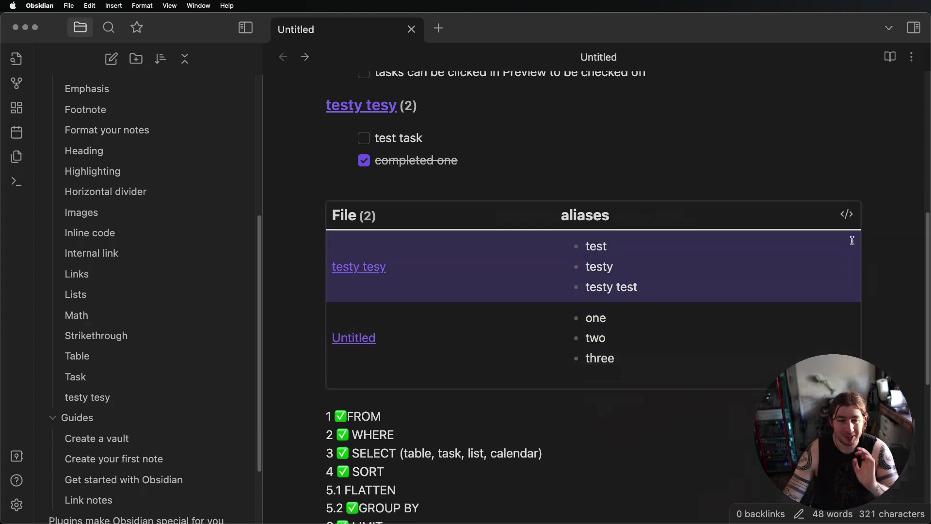
pyautogui.scroll(-3, 523, 311)
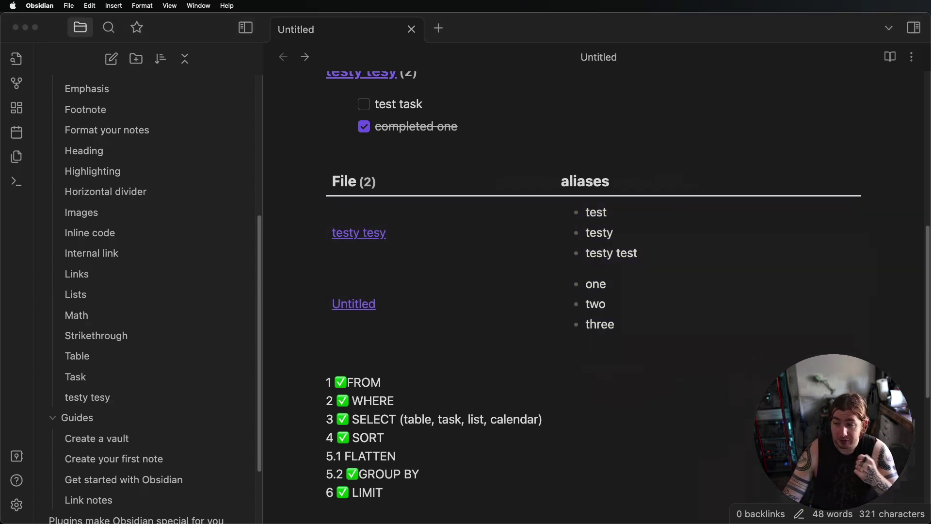
# Move the FLATTEN keyword from before TABLE to a line below WHERE, complete it as FLATTEN aliases, and render the query
pyautogui.click(532, 205)
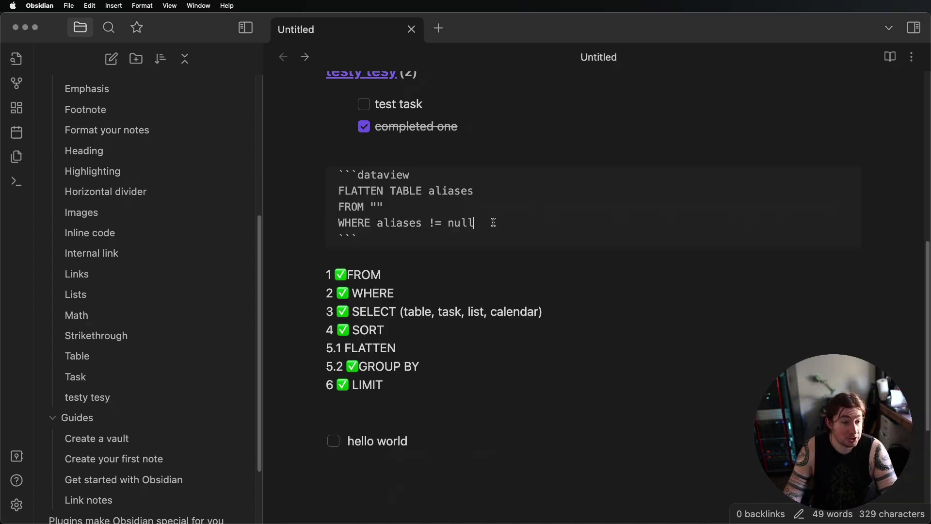
pyautogui.hotkey('alt', 'shift', 'Right')
pyautogui.press('super+c')
pyautogui.press('BackSpace')
pyautogui.press('Delete')
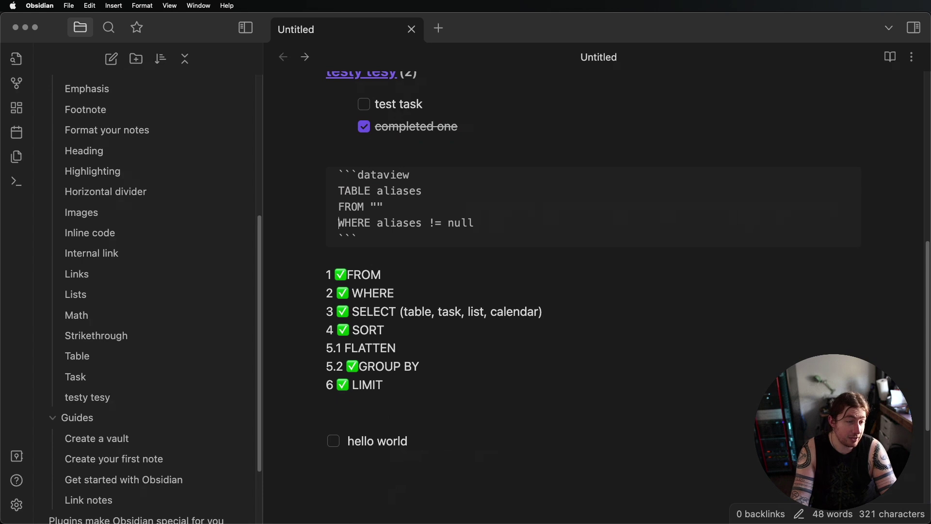
pyautogui.press('super+Right')
pyautogui.press('Return')
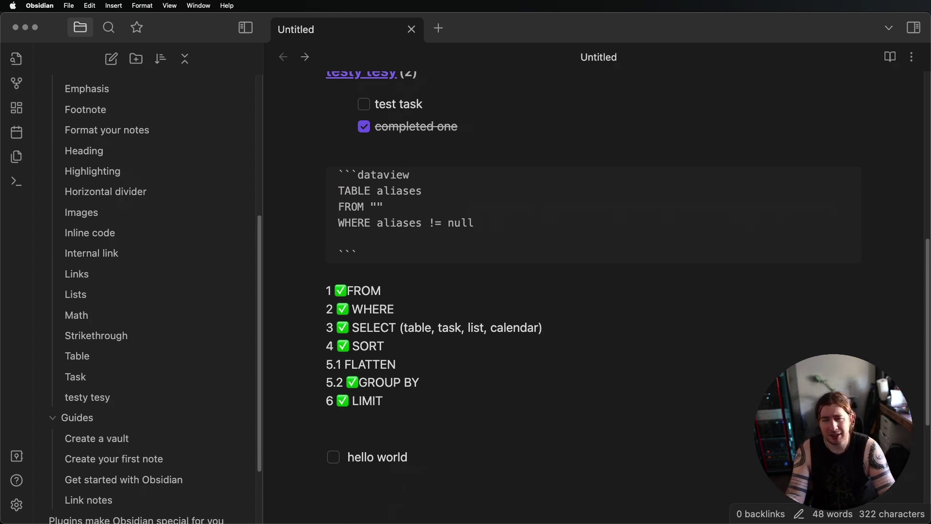
pyautogui.press('super+v')
pyautogui.write('aliases')
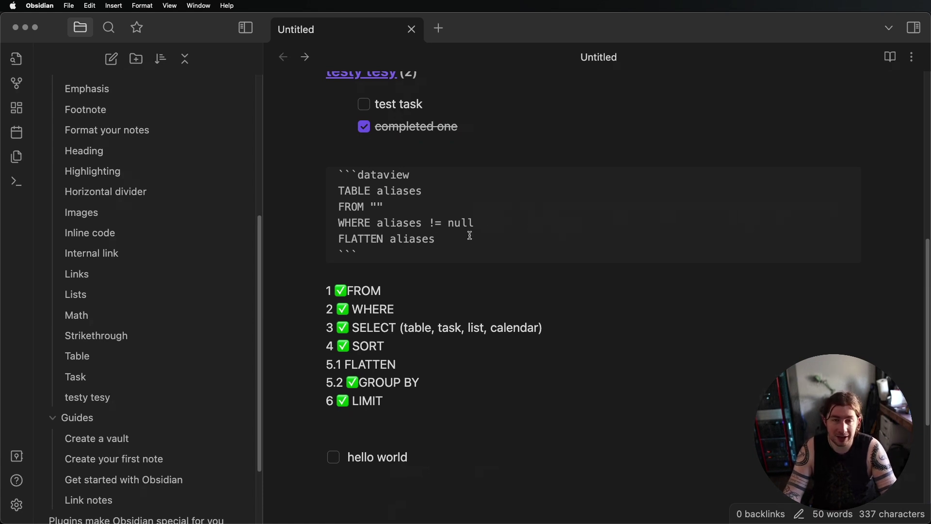
pyautogui.click(401, 270)
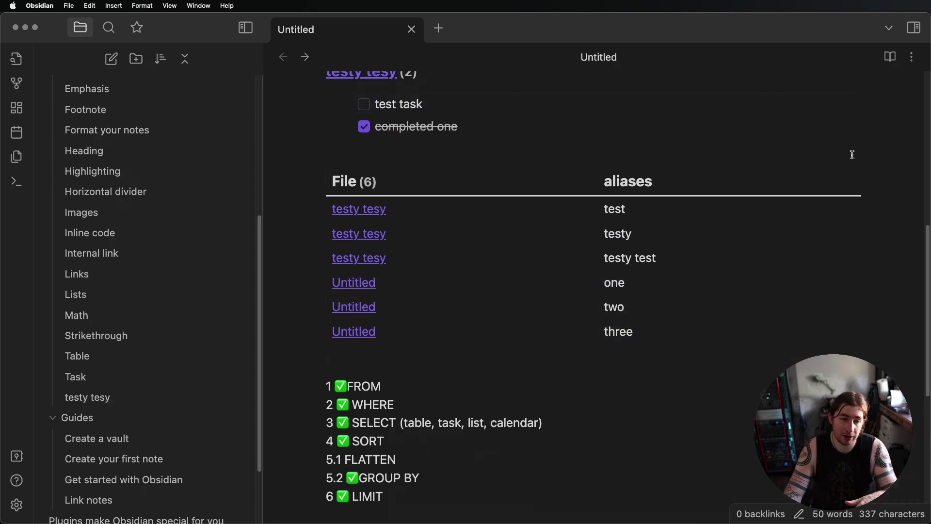
# Add SORT aliases as a new line below FLATTEN aliases in the aliases table query and render it
pyautogui.click(845, 186)
pyautogui.click(581, 234)
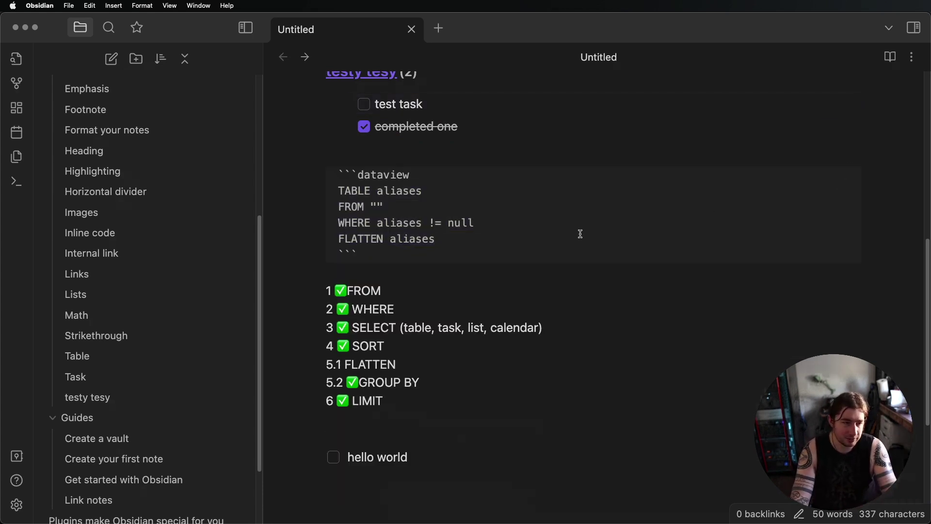
pyautogui.press('Return')
pyautogui.write('SORT ')
pyautogui.write('aliases')
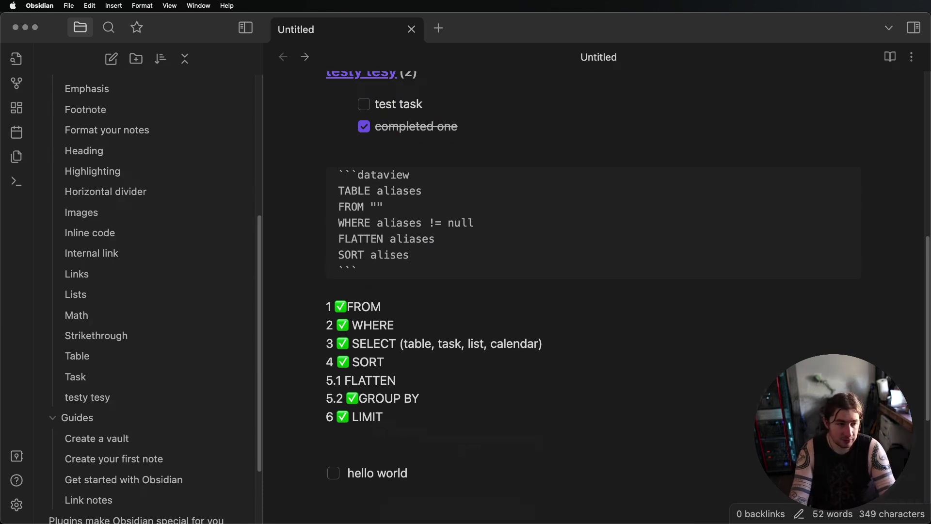
pyautogui.press('BackSpace')
pyautogui.press('BackSpace')
pyautogui.write('ses')
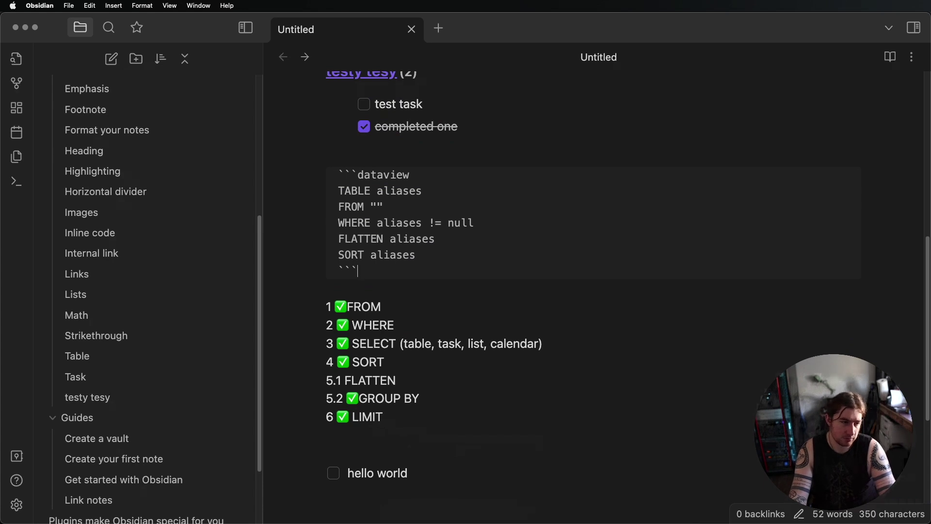
pyautogui.press('Down')
pyautogui.press('Down')
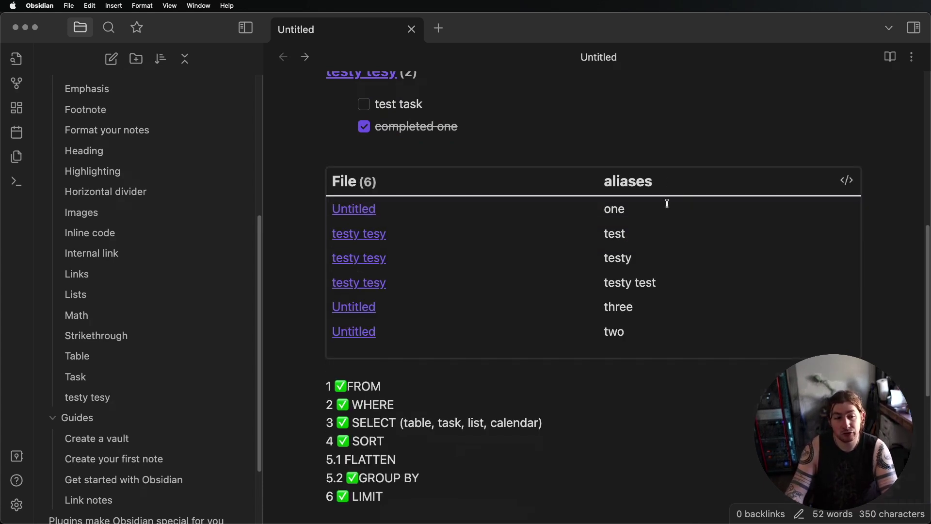
# Add LIMIT 2 to the end of the aliases table query and render it
pyautogui.click(848, 182)
pyautogui.click(544, 246)
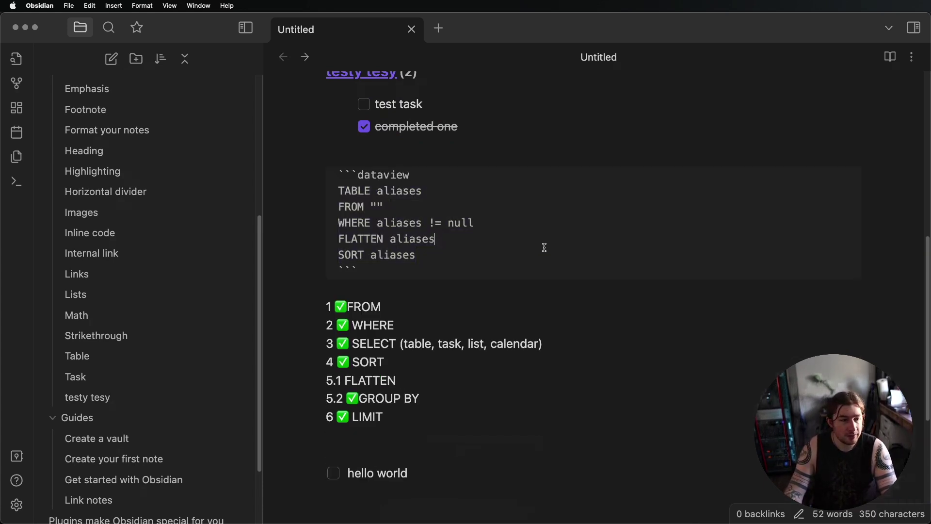
pyautogui.press('Return')
pyautogui.write('LIMIT 2')
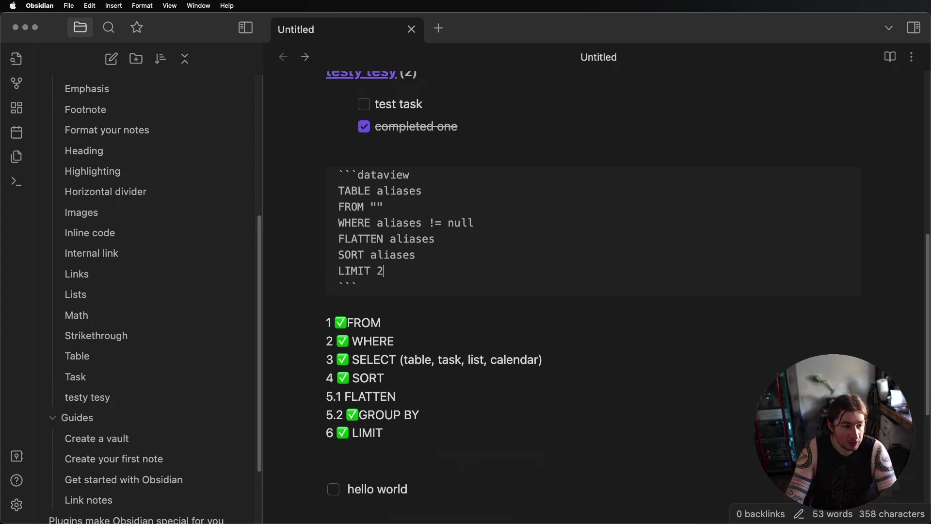
pyautogui.click(609, 303)
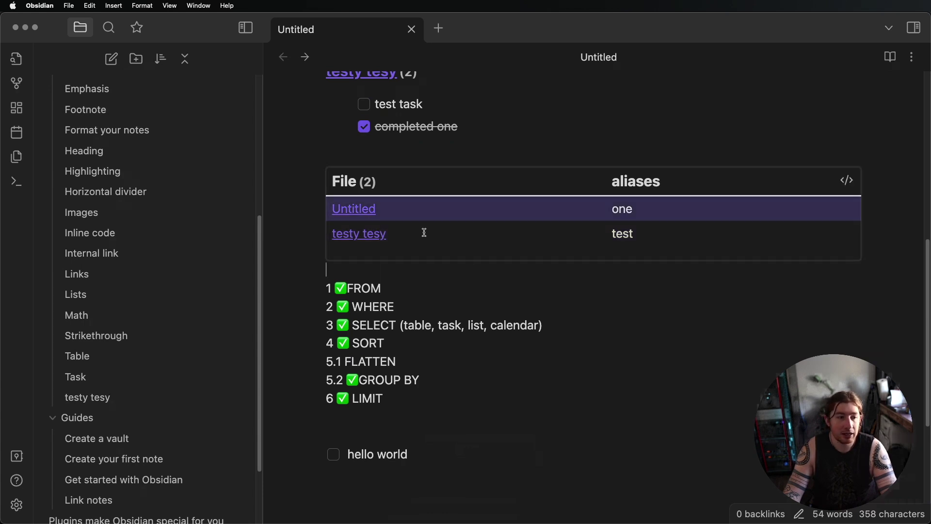
# Mark FLATTEN as covered with a ✅ in the clause outline
pyautogui.click(849, 180)
pyautogui.click(400, 303)
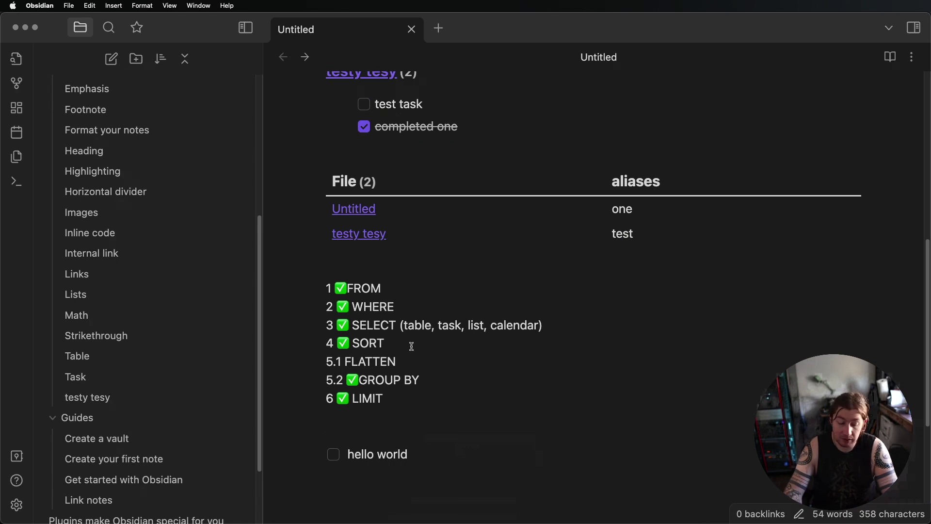
pyautogui.write('✅')
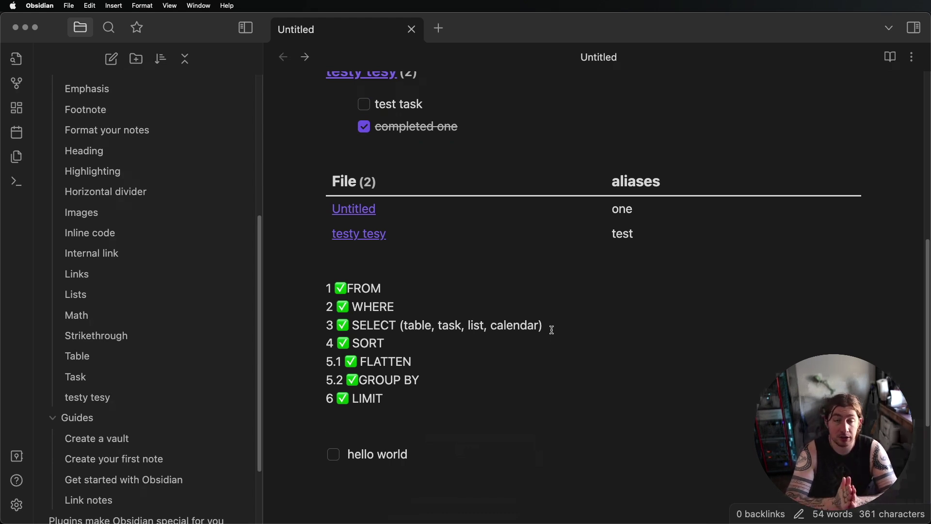
pyautogui.scroll(-5, 501, 458)
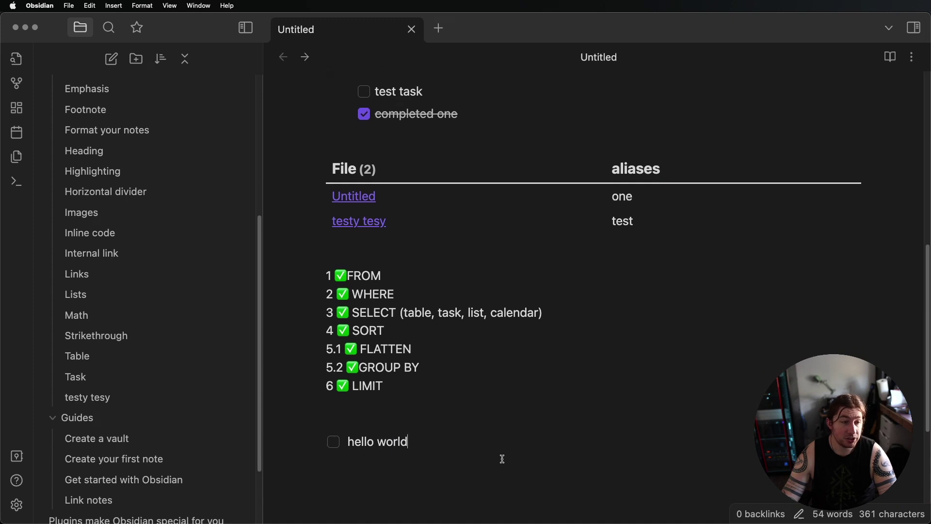
pyautogui.click(571, 343)
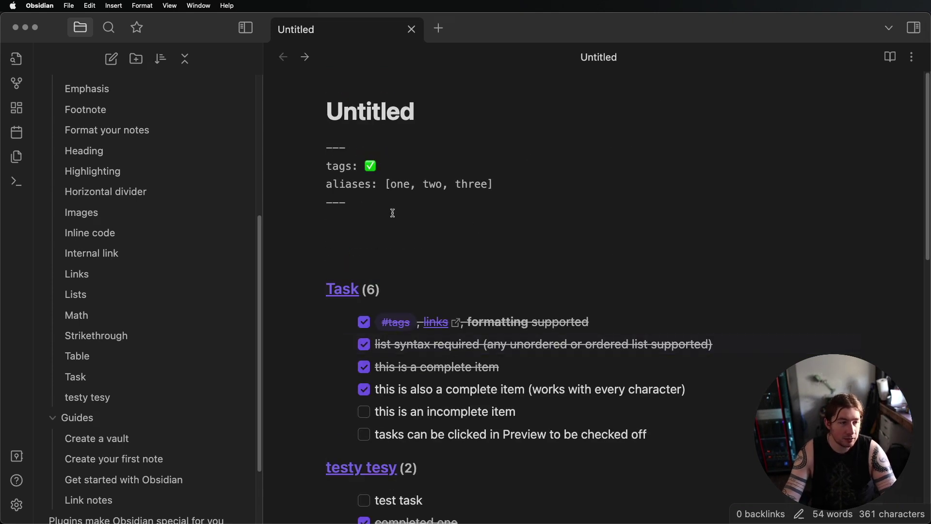
# Delete the entire task query block above the aliases table
pyautogui.scroll(-3, 464, 220)
pyautogui.click(847, 166)
pyautogui.moveTo(509, 274); pyautogui.dragTo(325, 157)
pyautogui.press('BackSpace')
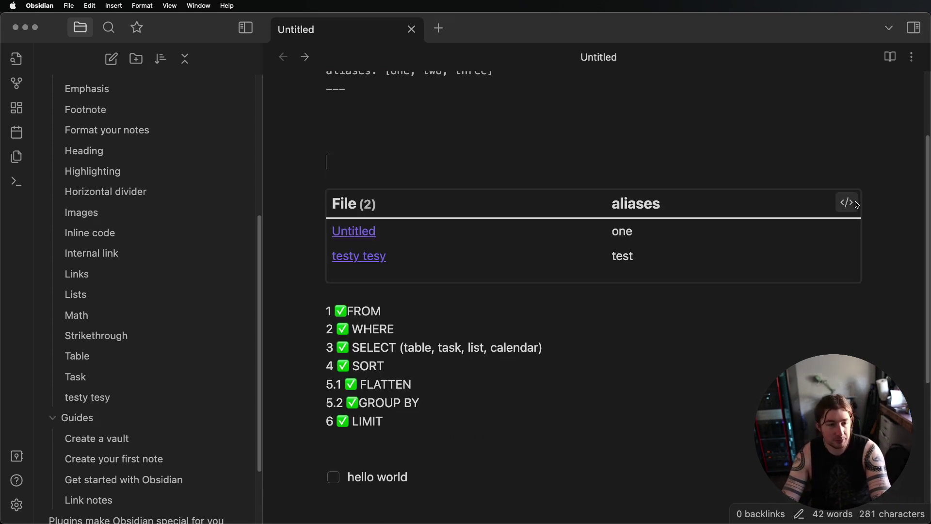
# Remove the SORT aliases and LIMIT 2 lines from the aliases table query and render it
pyautogui.click(846, 202)
pyautogui.click(380, 293)
pyautogui.moveTo(383, 293); pyautogui.dragTo(318, 275)
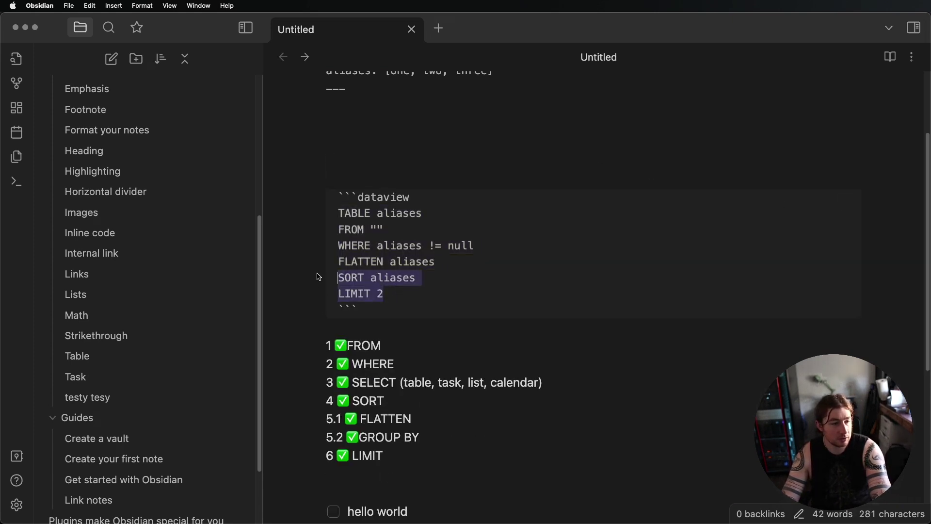
pyautogui.press('BackSpace')
pyautogui.press('BackSpace')
pyautogui.click(433, 146)
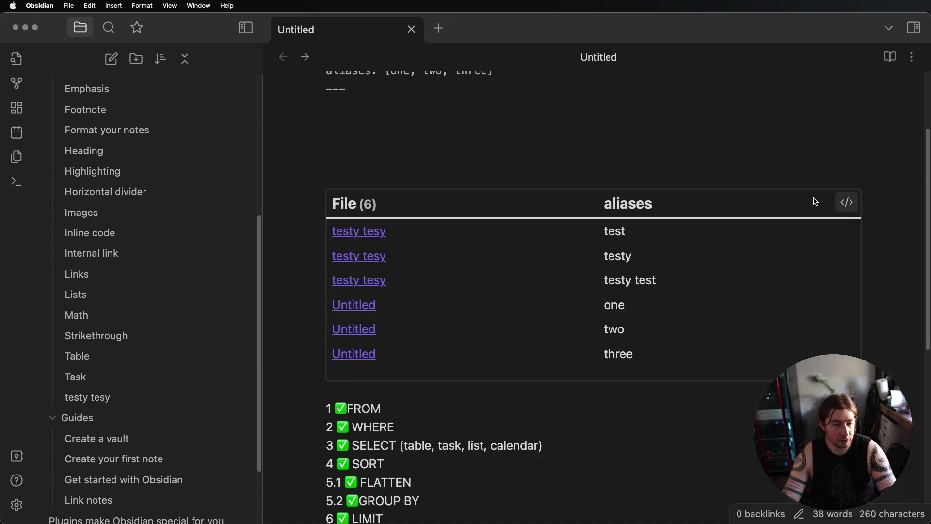
# Remove the FLATTEN aliases line from the table query and render it
pyautogui.click(846, 201)
pyautogui.click(443, 262)
pyautogui.moveTo(443, 262); pyautogui.dragTo(312, 260)
pyautogui.press('BackSpace')
pyautogui.click(543, 177)
pyautogui.scroll(3, 543, 177)
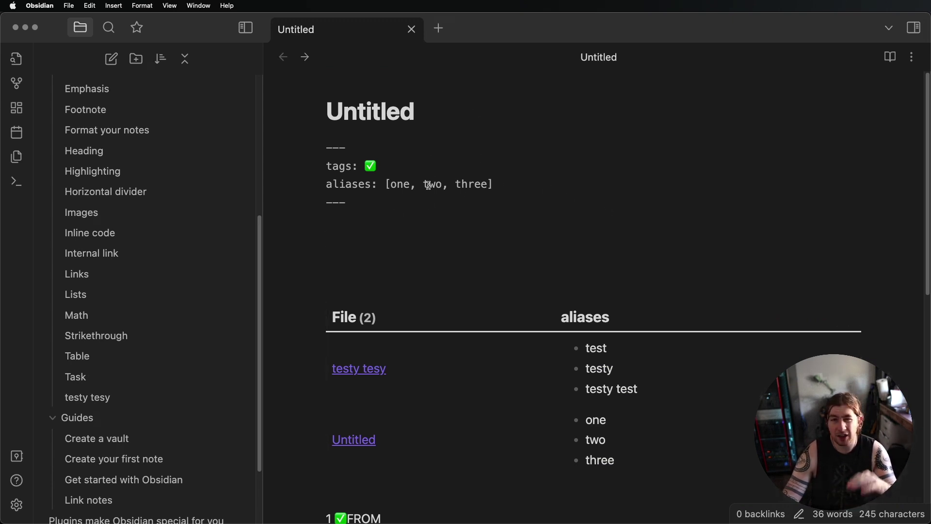
# Add an inline field below the frontmatter reading aliases:: [four, five, six]
pyautogui.write('aliase')
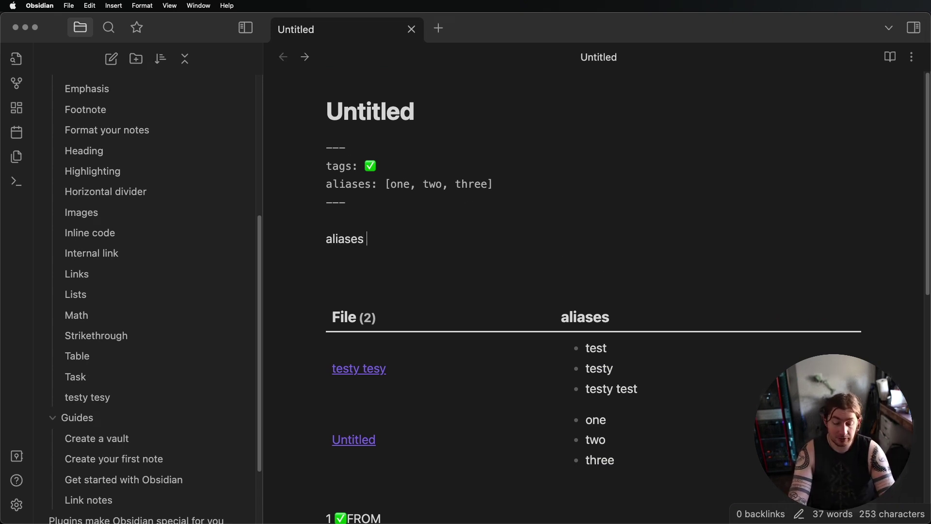
pyautogui.write('s::')
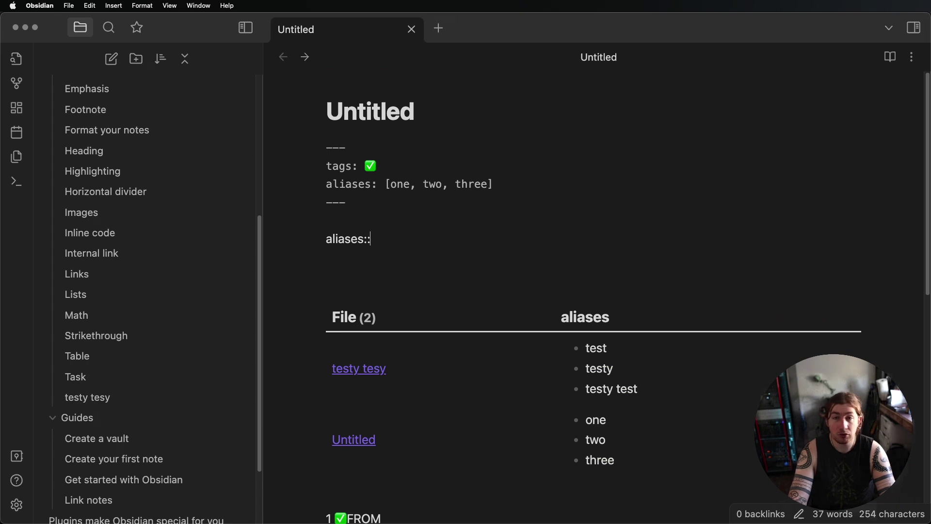
pyautogui.write(' [')
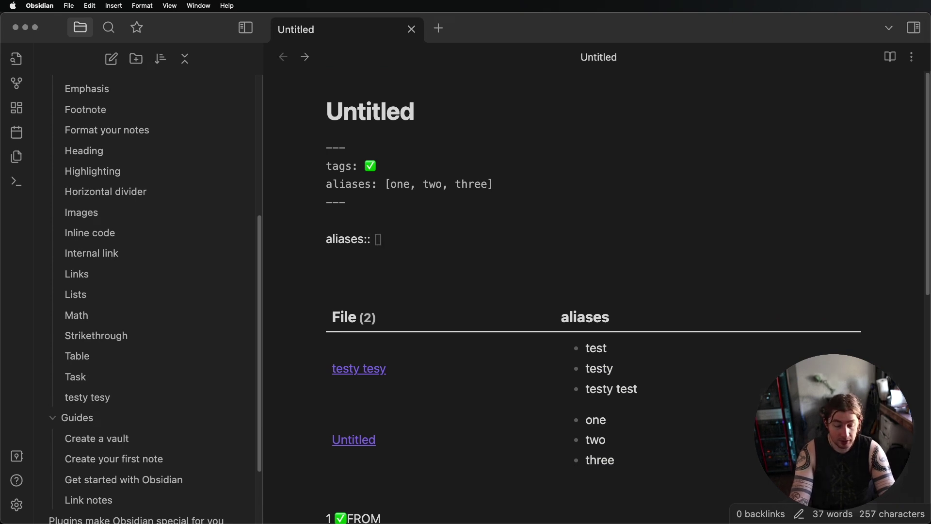
pyautogui.write('four, five')
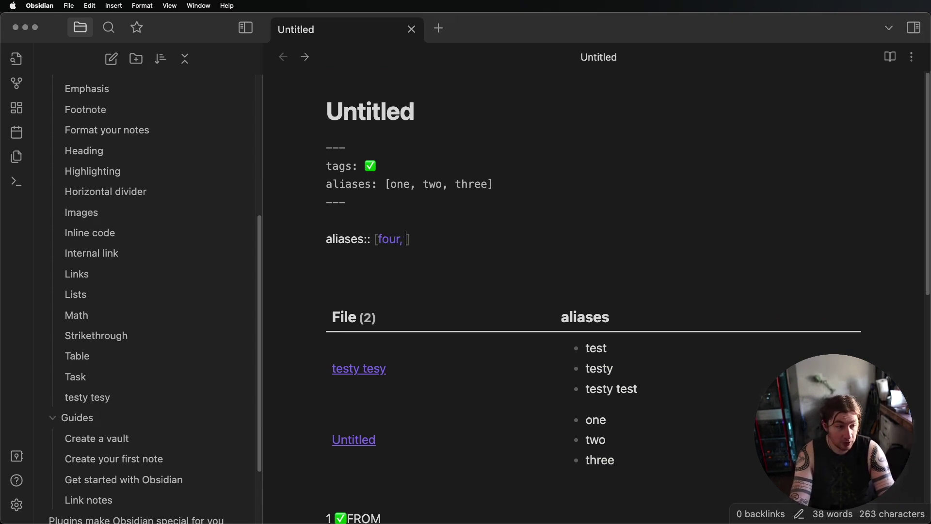
pyautogui.write(', size')
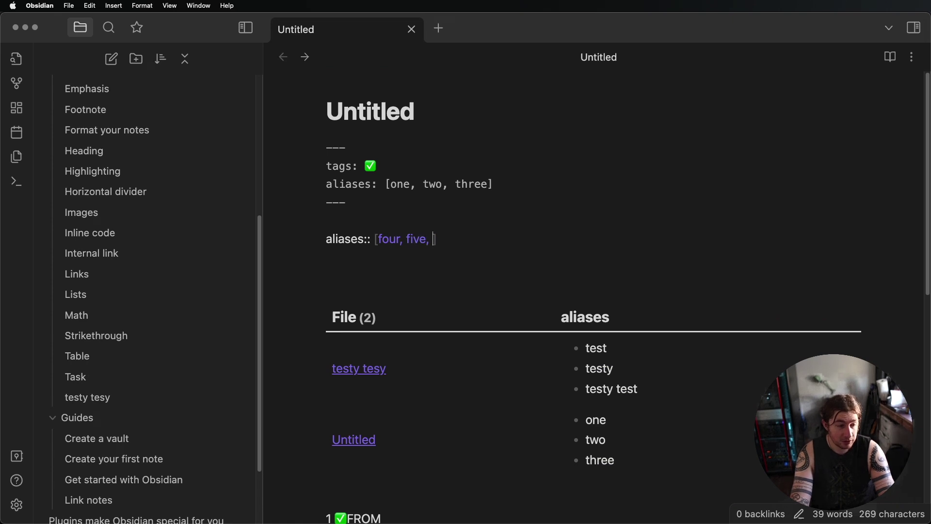
pyautogui.press('BackSpace')
pyautogui.press('BackSpace')
pyautogui.write('x')
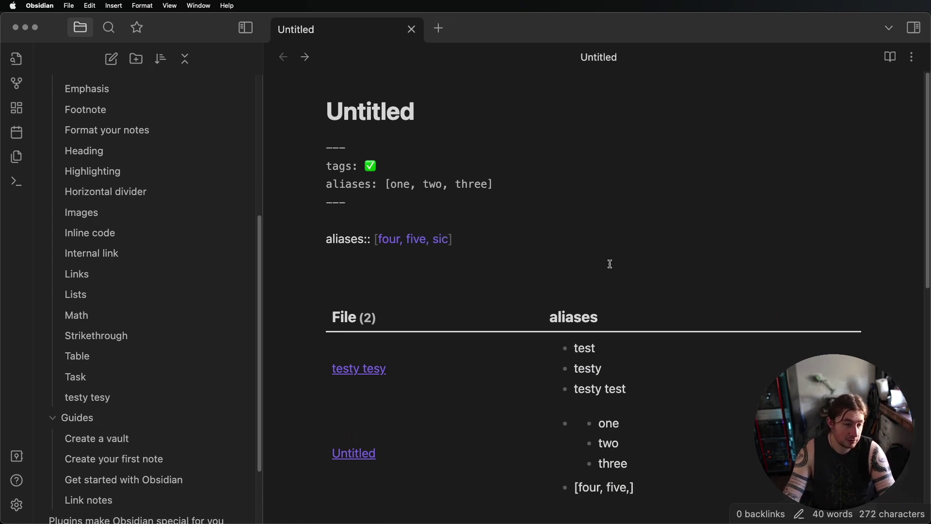
pyautogui.click(457, 260)
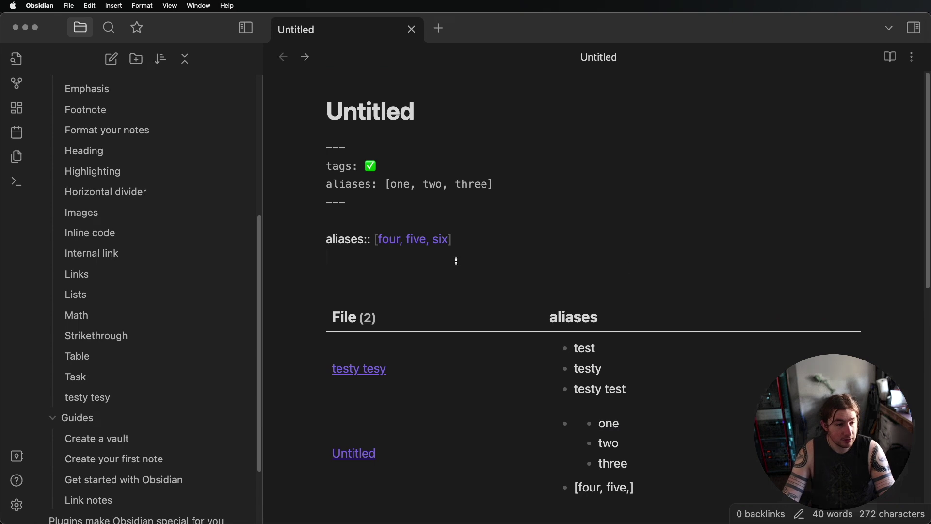
# Strip the square brackets and the spaces after the commas from the inline aliases field, leaving four,five,six
pyautogui.click(478, 240)
pyautogui.press('BackSpace')
pyautogui.click(379, 238)
pyautogui.press('BackSpace')
pyautogui.click(465, 268)
pyautogui.click(430, 240)
pyautogui.press('BackSpace')
pyautogui.click(400, 240)
pyautogui.press('BackSpace')
pyautogui.click(442, 265)
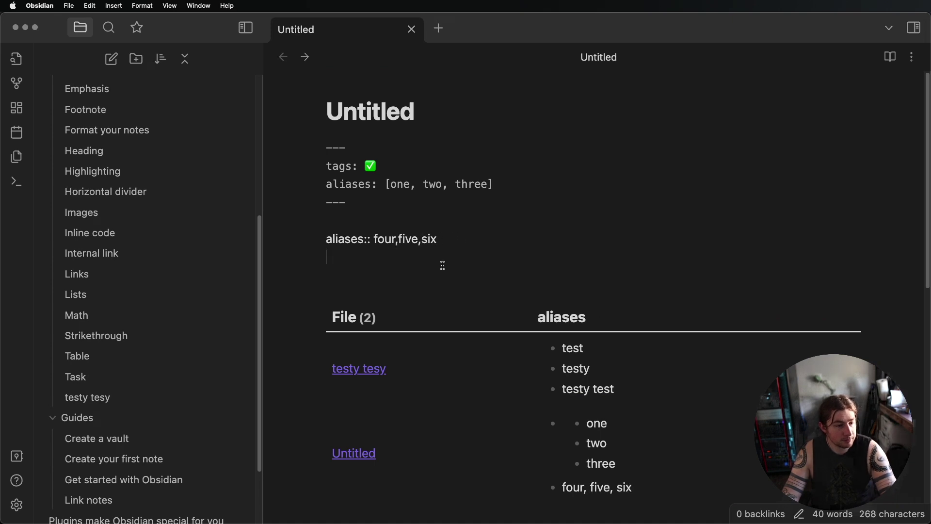
# Split the inline aliases values so four, five and six each sit on their own line without commas
pyautogui.click(400, 239)
pyautogui.press('BackSpace')
pyautogui.press('Return')
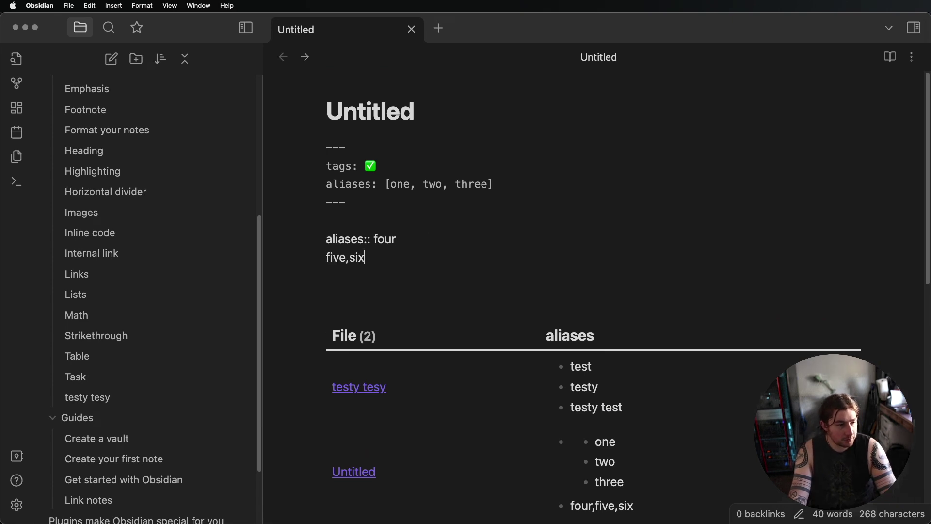
pyautogui.press('BackSpace')
pyautogui.press('Return')
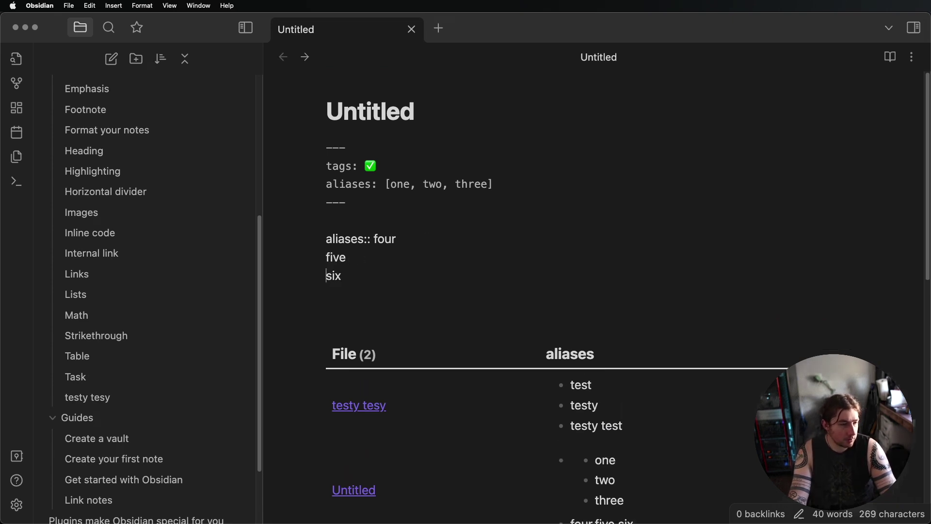
pyautogui.click(327, 257)
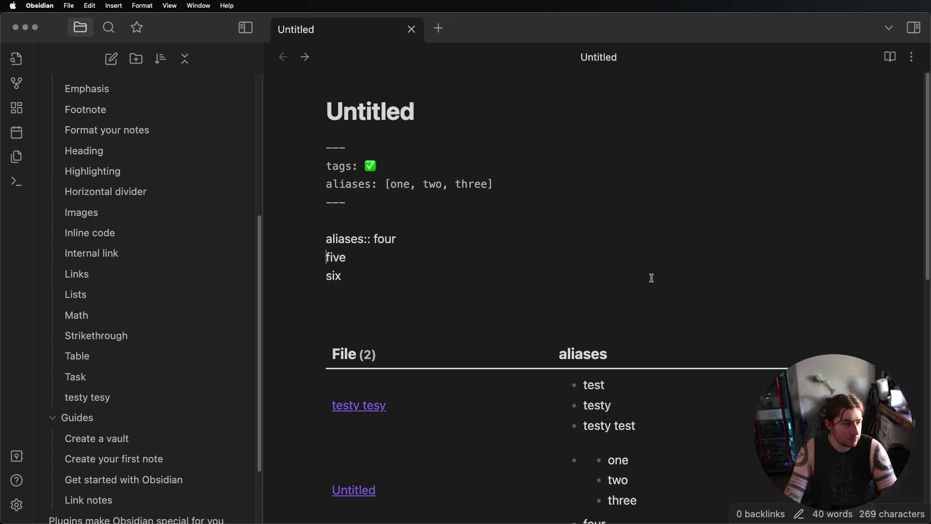
# Copy the aliases:: prefix in front of five and six, and check the inline fields against the rendered table
pyautogui.moveTo(371, 238); pyautogui.dragTo(326, 237)
pyautogui.press('cmd+c')
pyautogui.click(326, 257)
pyautogui.press('cmd+v')
pyautogui.click(326, 276)
pyautogui.press('cmd+v')
pyautogui.scroll(-2, 499, 248)
pyautogui.click(372, 190)
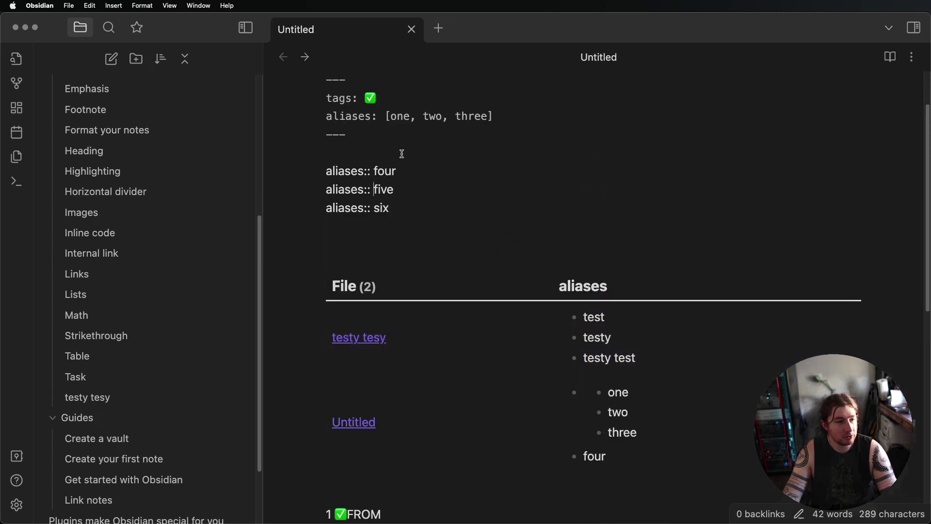
pyautogui.scroll(2, 553, 162)
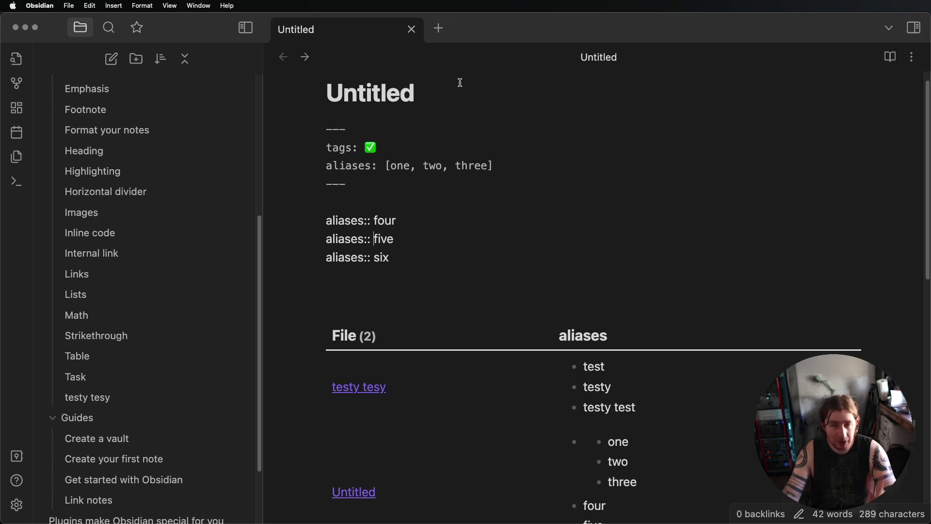
pyautogui.scroll(-8, 485, 97)
pyautogui.scroll(5, 517, 114)
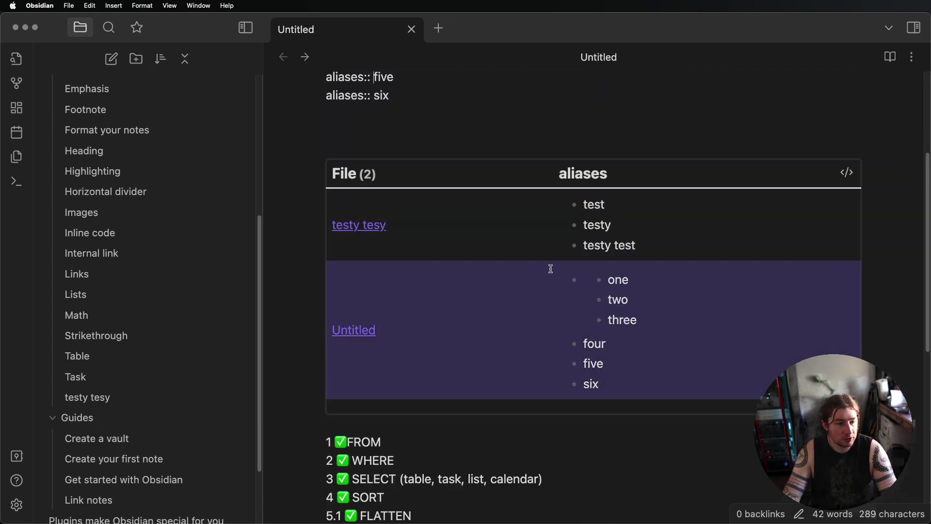
pyautogui.scroll(1, 594, 345)
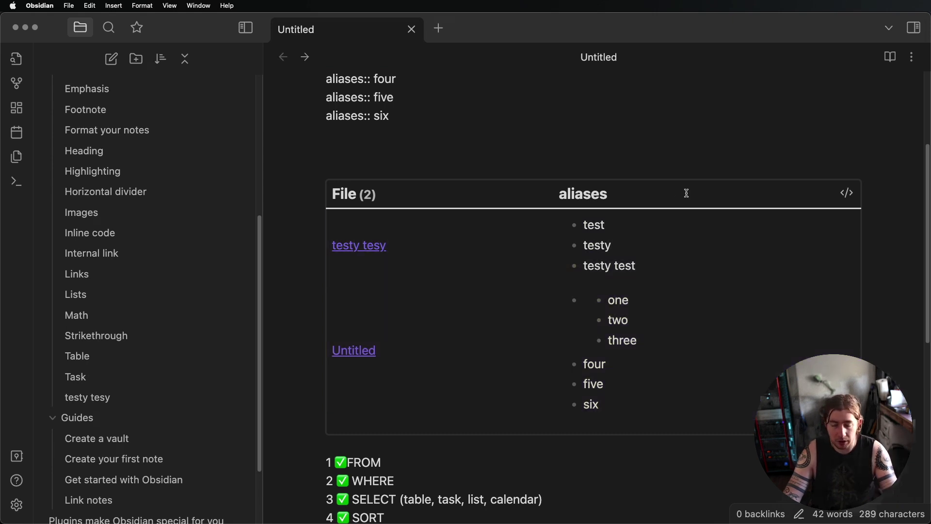
# Add an inline author:: field with the author's full name below the inline aliases fields
pyautogui.scroll(3, 694, 158)
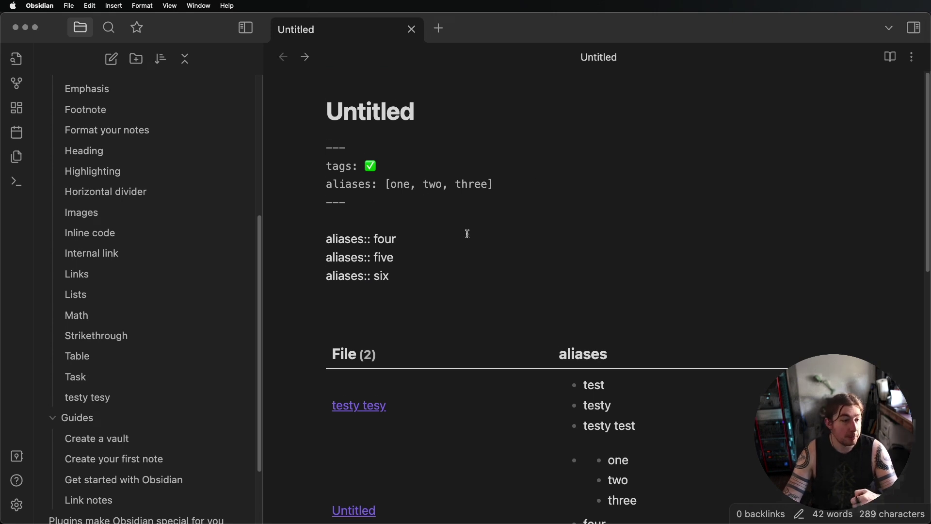
pyautogui.scroll(-1, 467, 233)
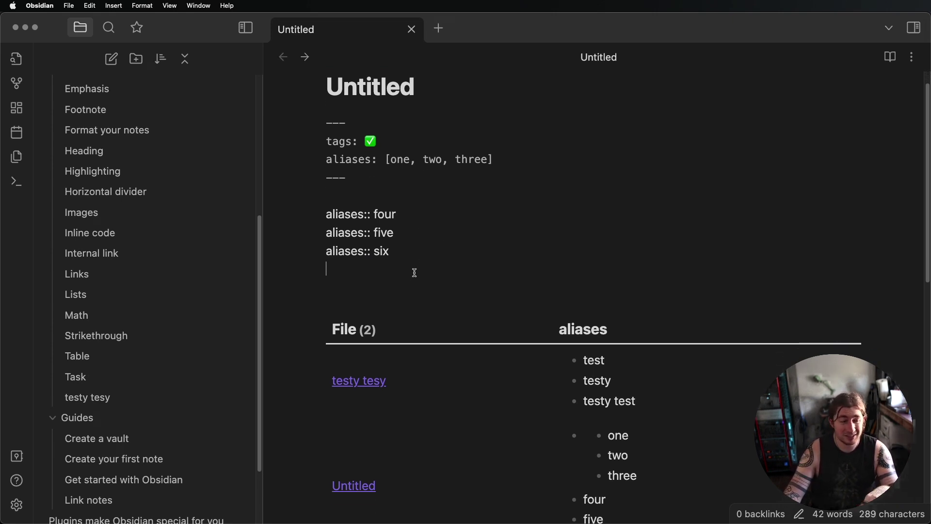
pyautogui.click(434, 274)
pyautogui.press('Return')
pyautogui.write('author')
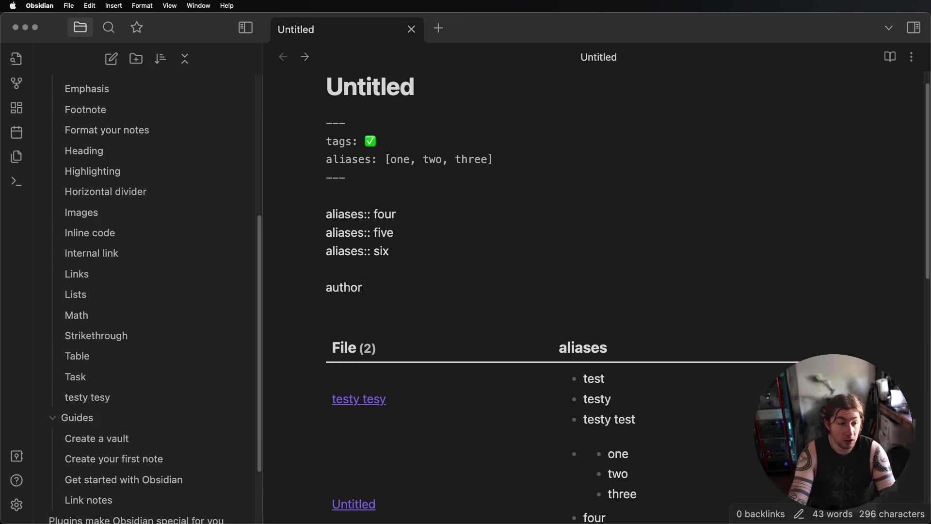
pyautogui.write(':: Bryna')
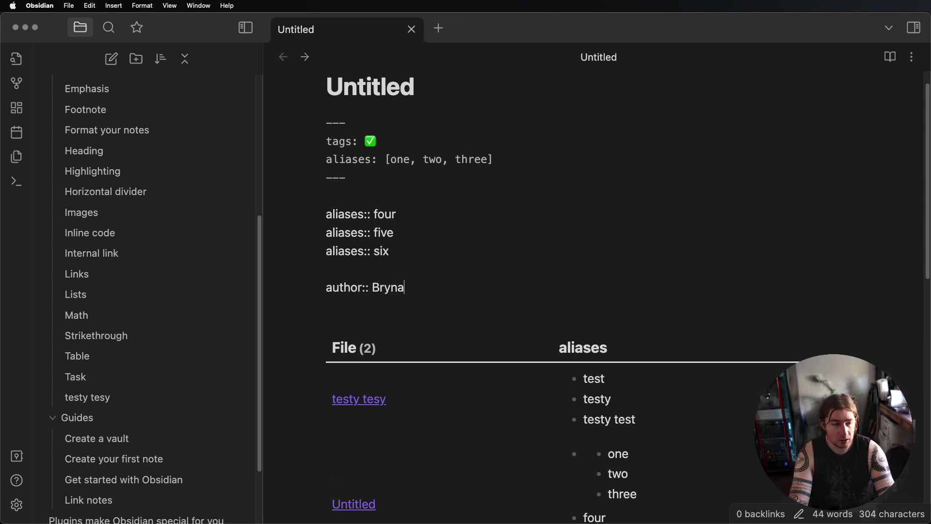
pyautogui.press('BackSpace')
pyautogui.press('BackSpace')
pyautogui.write('an Jenks')
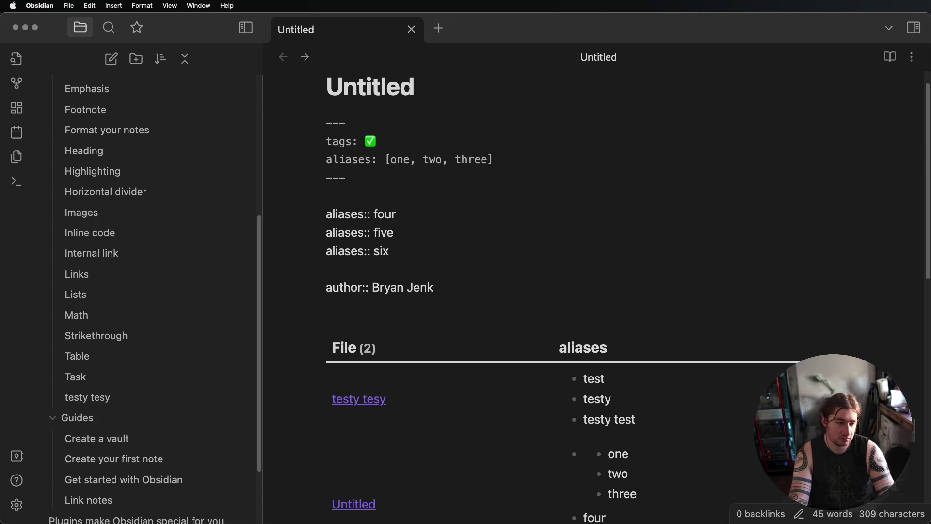
# Change the query's table column to author, remove its WHERE line, and render the table
pyautogui.click(762, 359)
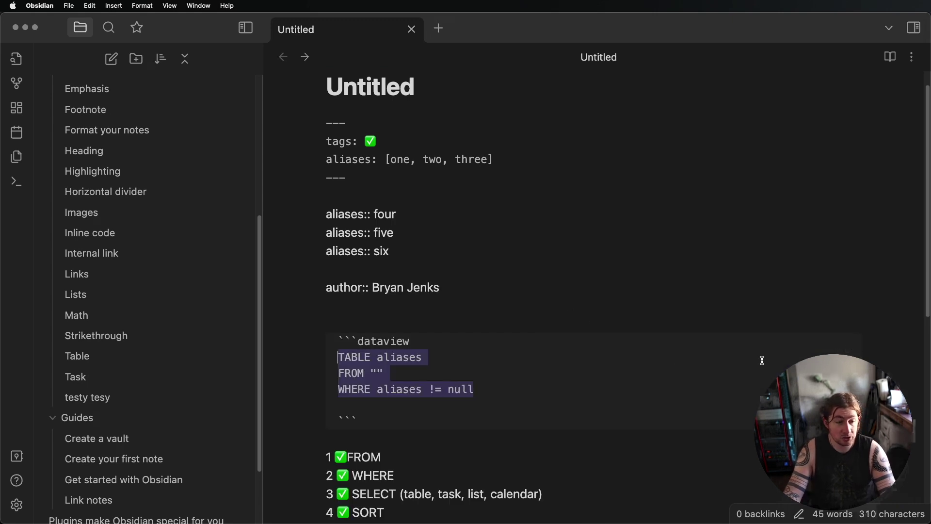
pyautogui.click(483, 388)
pyautogui.doubleClick(415, 358)
pyautogui.write('author')
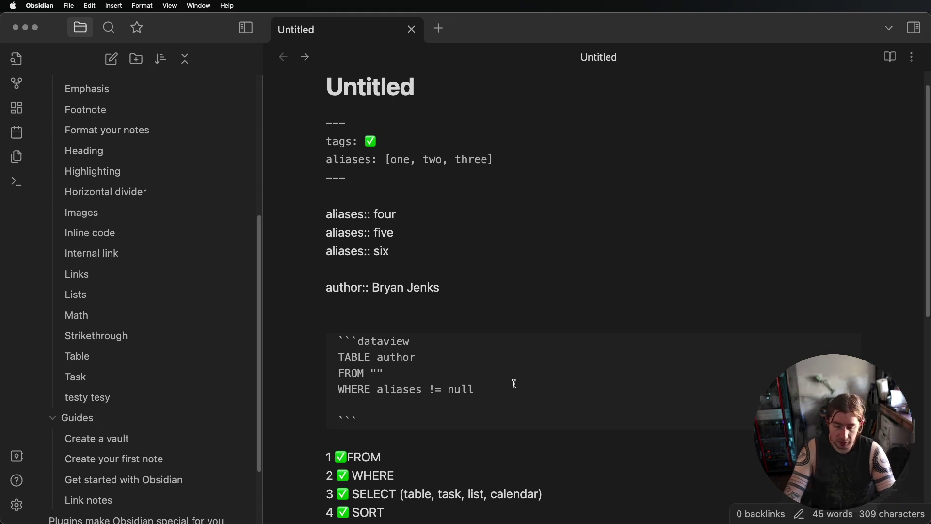
pyautogui.press('super+BackSpace')
pyautogui.click(555, 336)
pyautogui.click(574, 320)
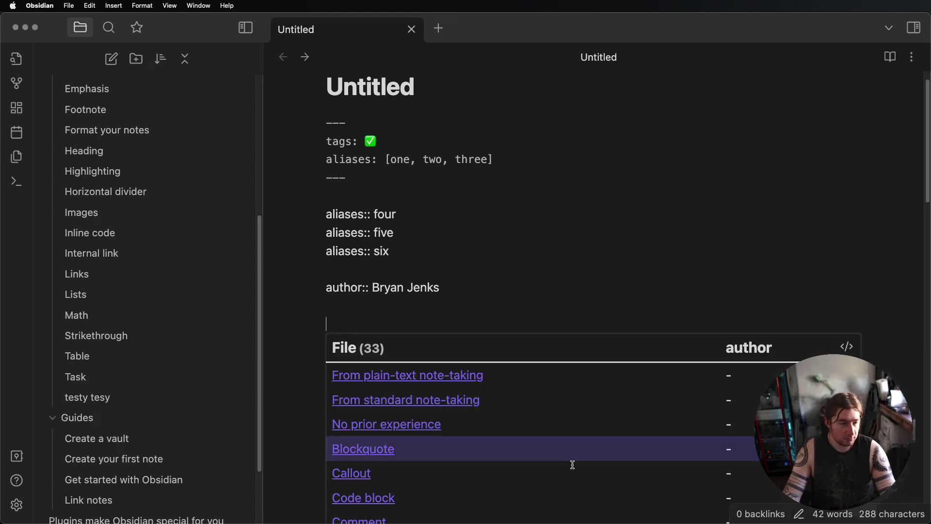
# Examine the author column of the rendered table and compare it with the inline author field
pyautogui.scroll(-15, 790, 271)
pyautogui.scroll(-1, 772, 231)
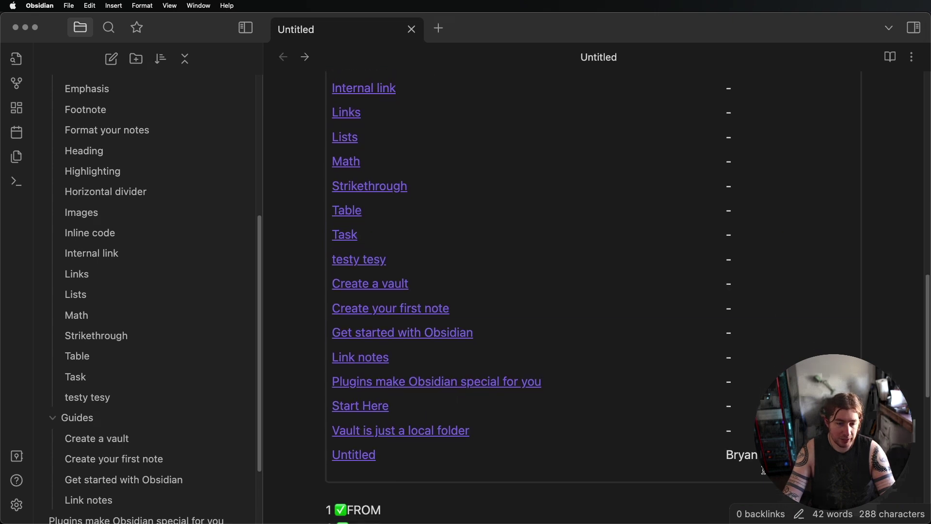
pyautogui.scroll(10, 460, 204)
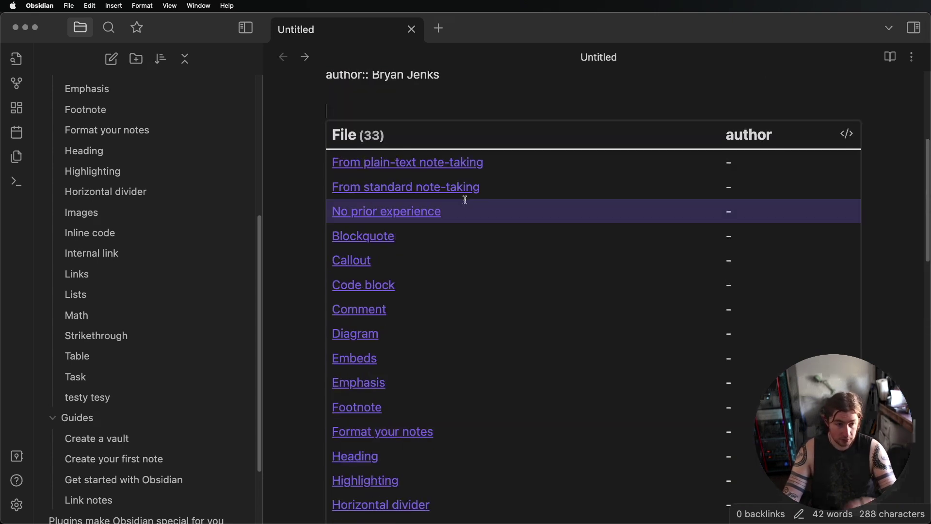
pyautogui.click(407, 194)
pyautogui.scroll(3, 410, 188)
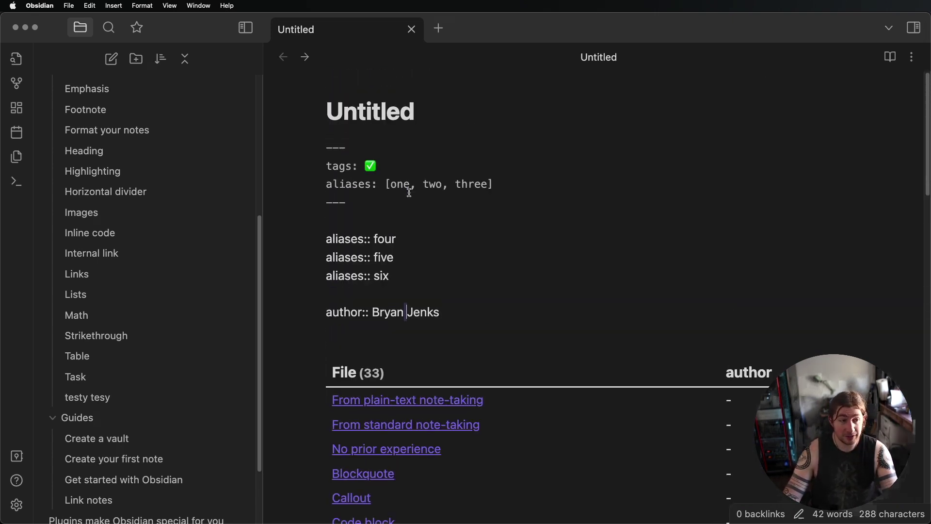
pyautogui.click(459, 311)
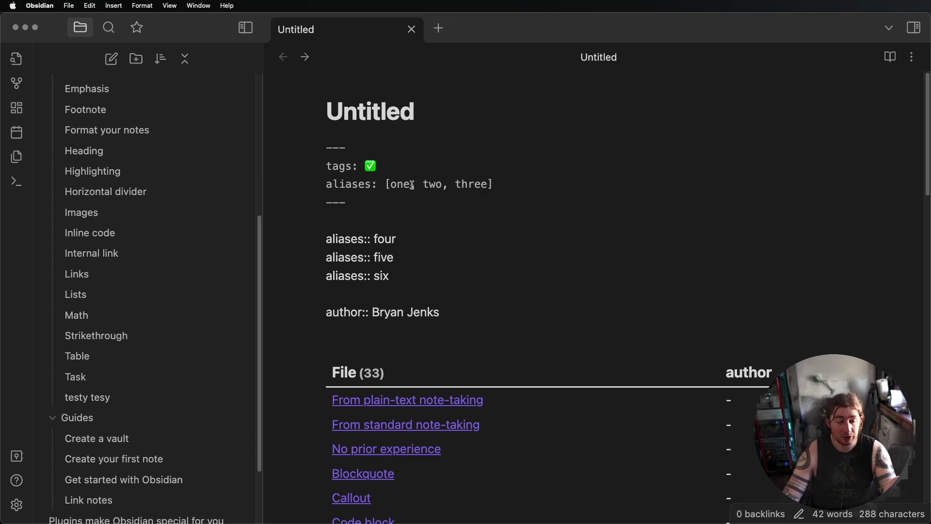
# Undo the edits to the author query, and delete the inline aliases and author fields below the frontmatter
pyautogui.moveTo(450, 313); pyautogui.dragTo(328, 239)
pyautogui.press('super+z')
pyautogui.press('super+z')
pyautogui.press('super+z')
pyautogui.press('super+z')
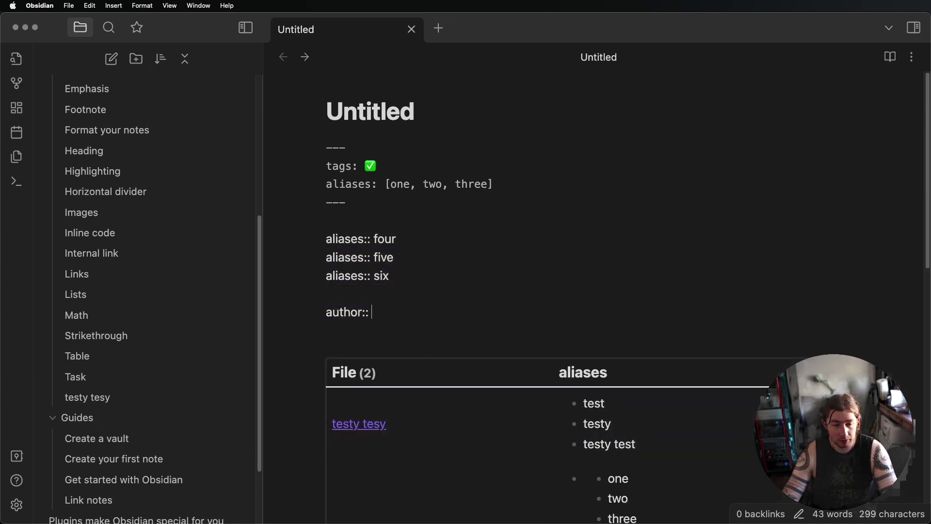
pyautogui.moveTo(397, 310); pyautogui.dragTo(319, 231)
pyautogui.press('BackSpace')
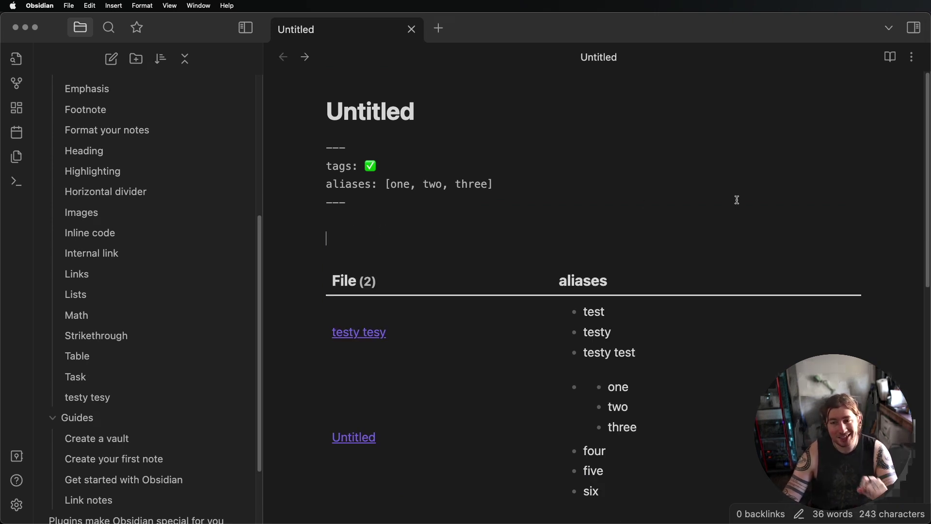
# Insert the inline query `= this.file.name` between the frontmatter and the table, and render it
pyautogui.click(846, 278)
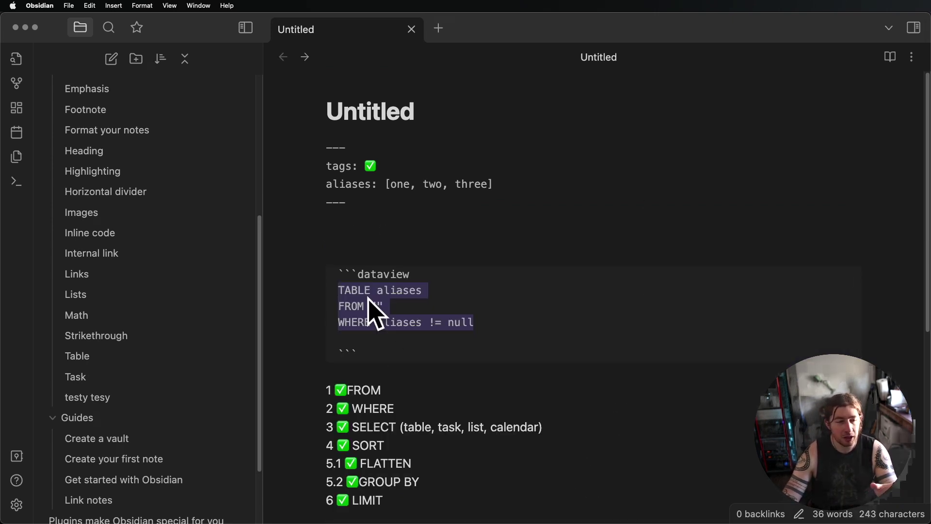
pyautogui.click(364, 243)
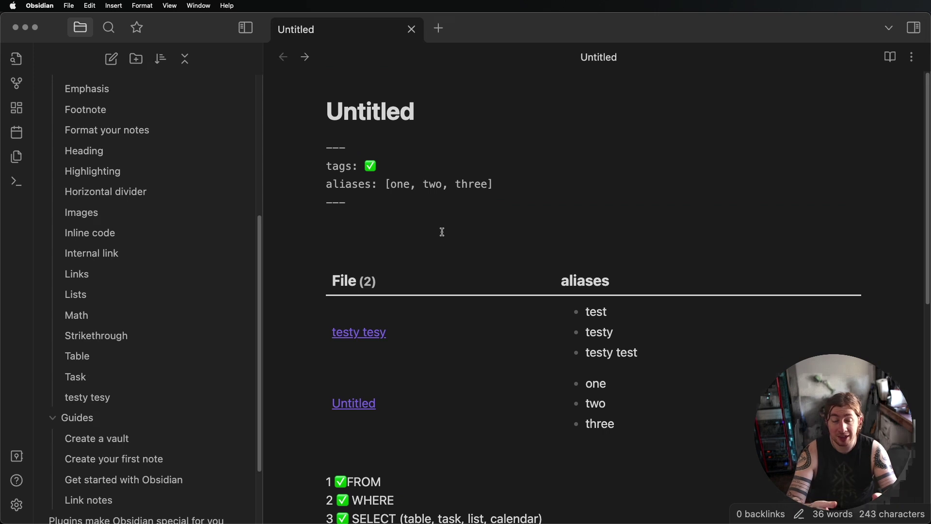
pyautogui.write('`')
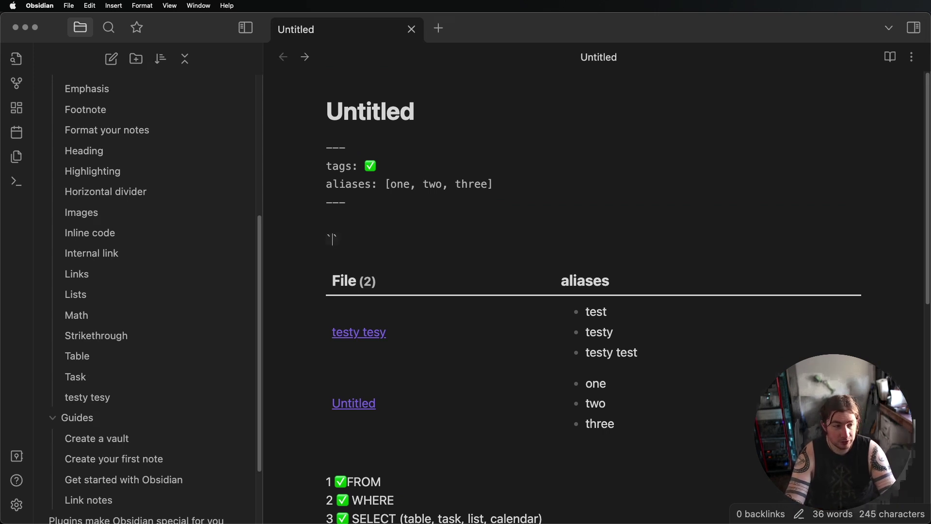
pyautogui.write('=')
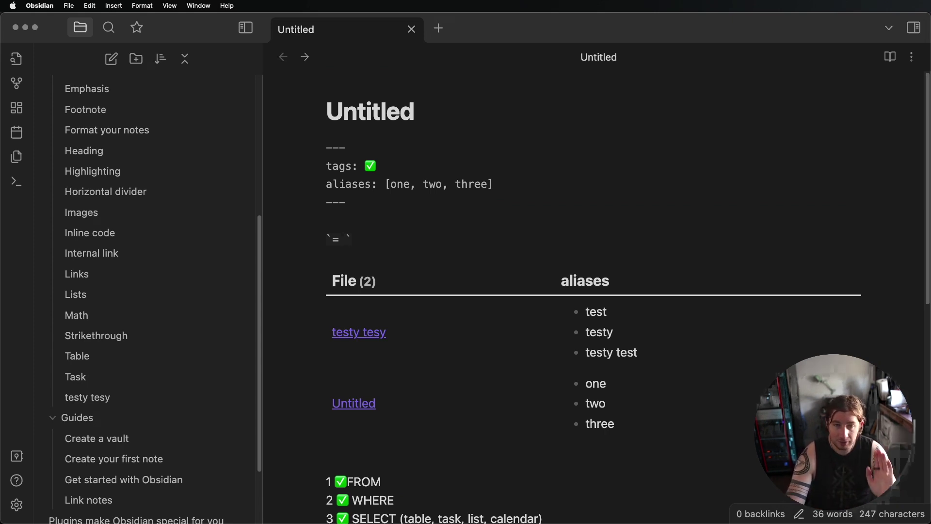
pyautogui.write('this.file')
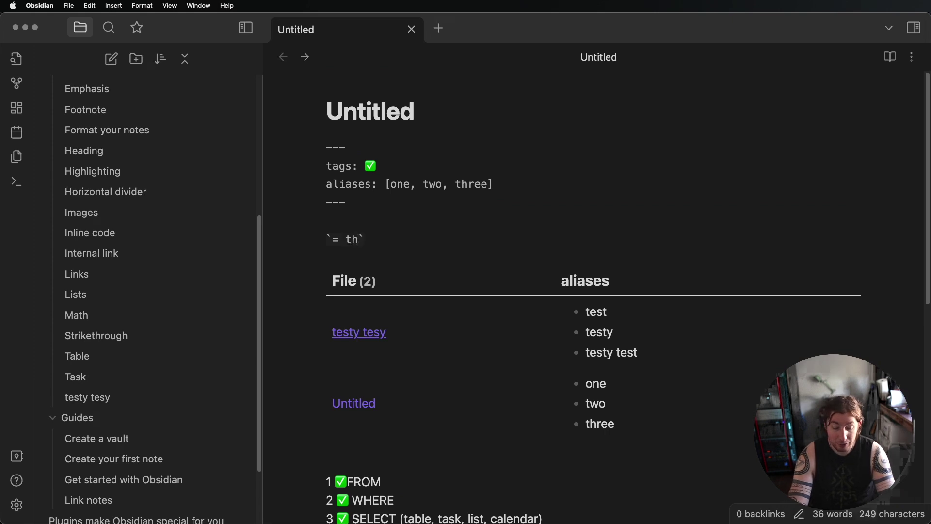
pyautogui.write('.name')
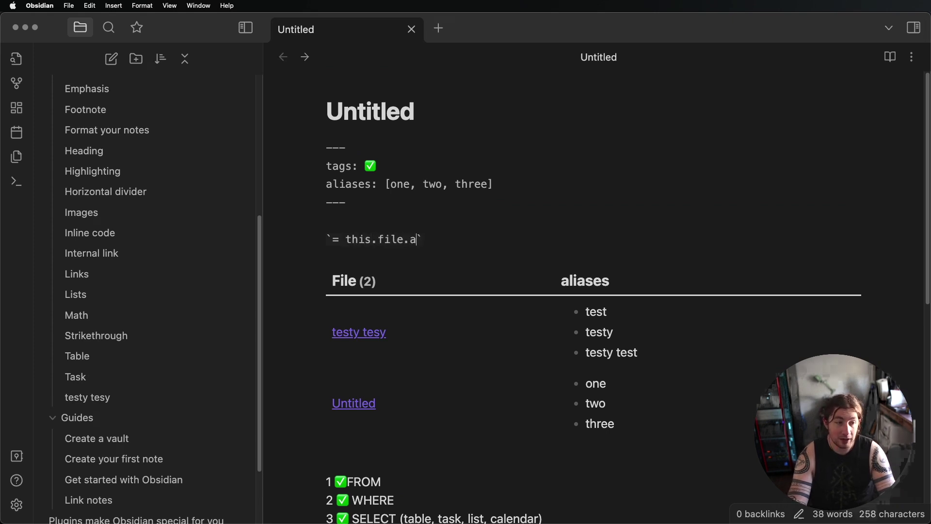
pyautogui.click(325, 220)
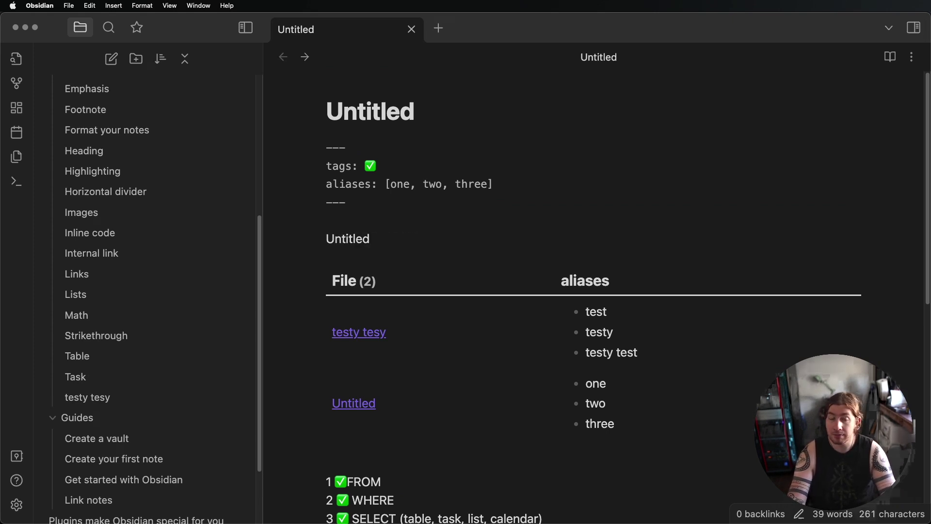
# Switch the inline query to this.file.ctime and on to this.file.mtime, rendering each version
pyautogui.click(441, 239)
pyautogui.press('BackSpace')
pyautogui.press('BackSpace')
pyautogui.press('BackSpace')
pyautogui.press('BackSpace')
pyautogui.write('ctime')
pyautogui.click(325, 220)
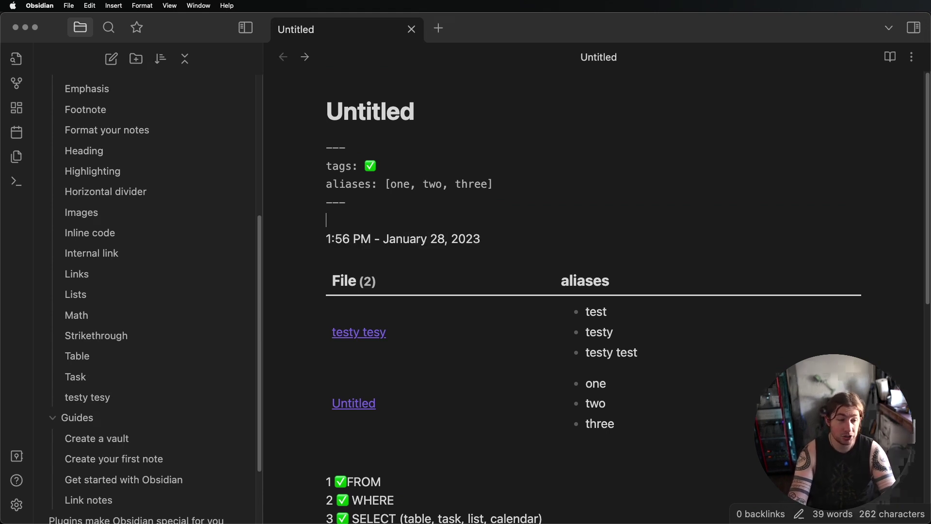
pyautogui.click(447, 239)
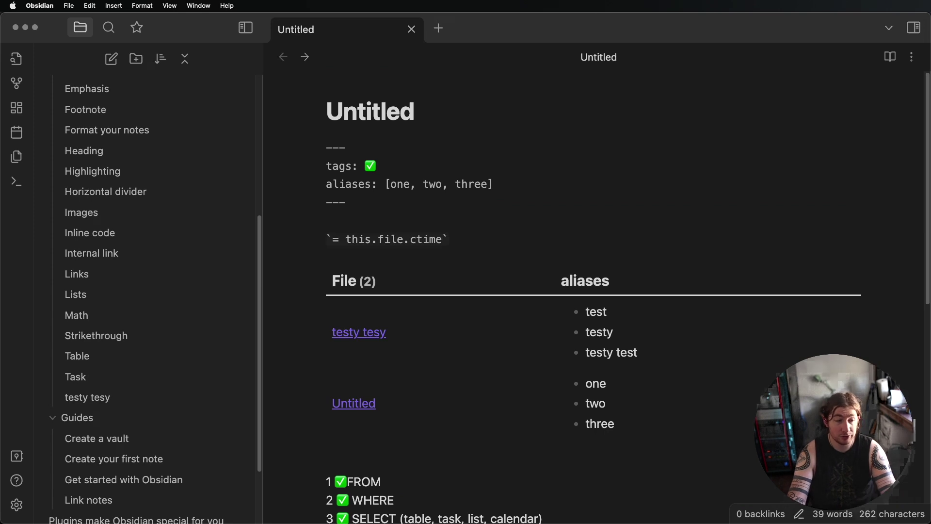
pyautogui.click(326, 220)
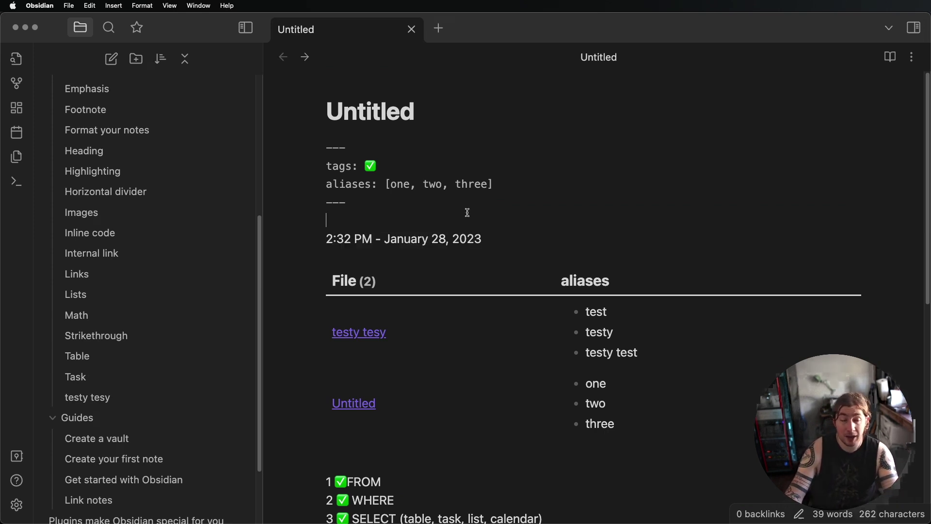
# Add the field hello: world to the frontmatter below aliases
pyautogui.click(513, 187)
pyautogui.press('Return')
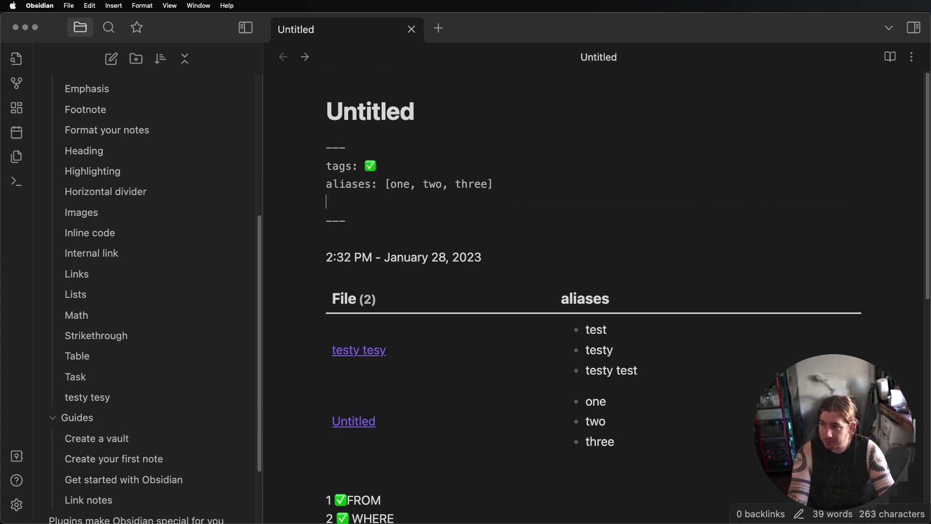
pyautogui.write('hello: world')
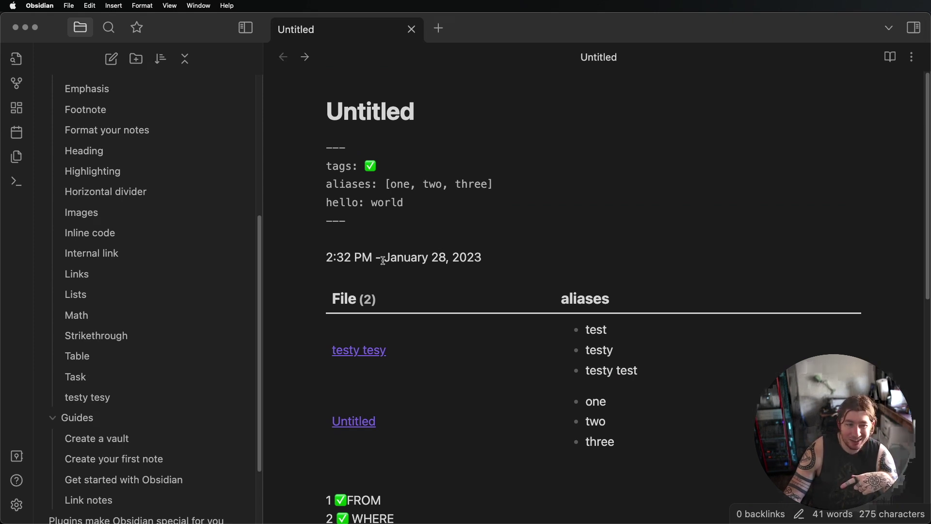
# Compare the source of the inline mtime query with its rendered output
pyautogui.click(632, 254)
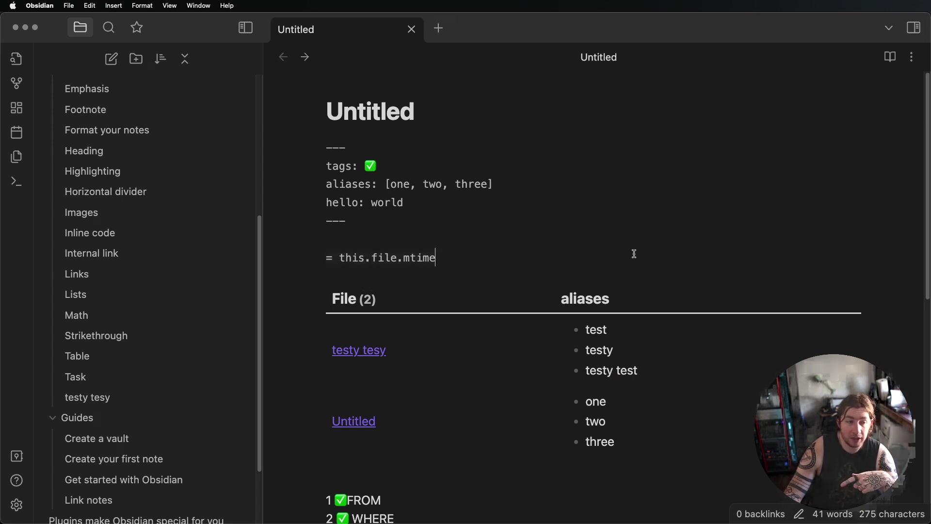
pyautogui.press('Up')
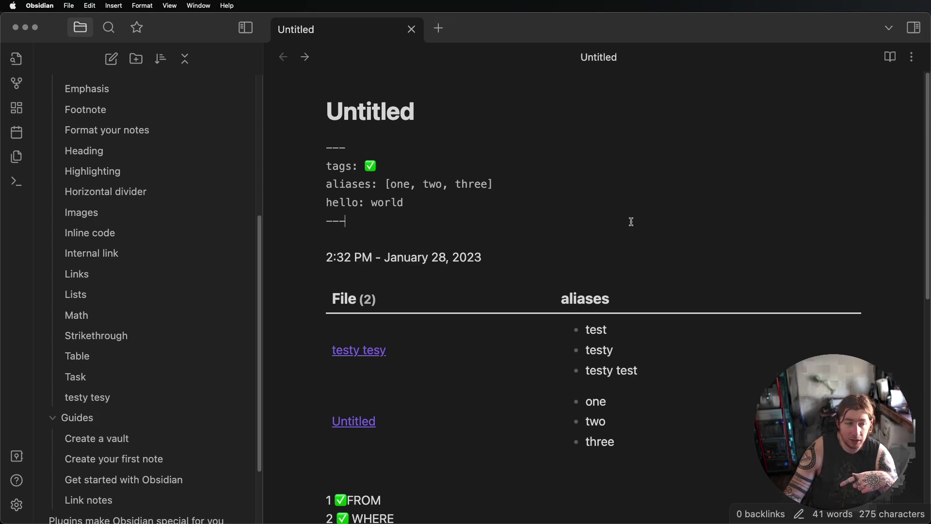
pyautogui.click(370, 262)
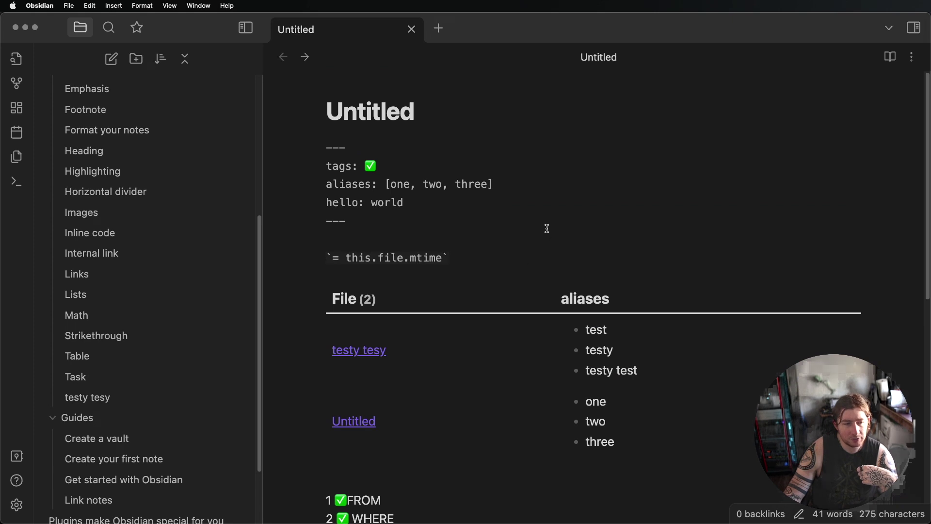
pyautogui.press('Up')
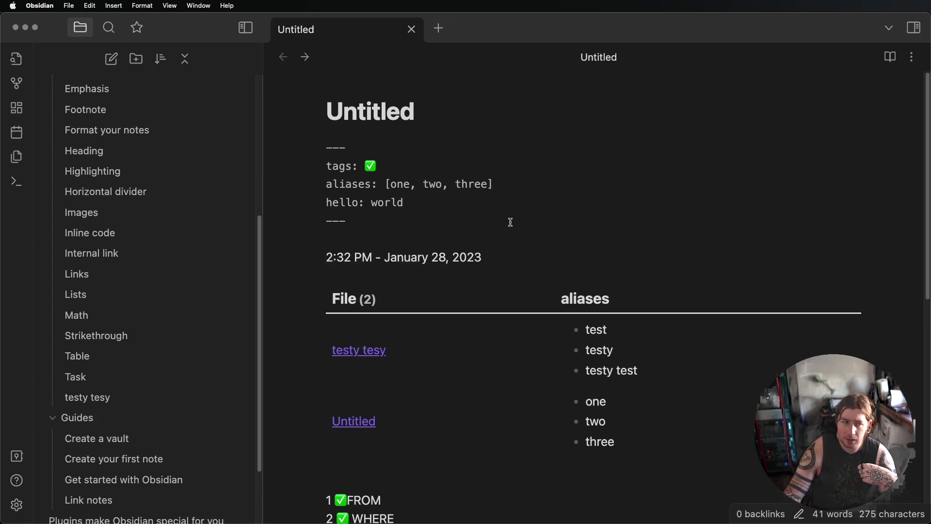
# Add a body line reading hello directly below the frontmatter, followed by a line break
pyautogui.click(566, 238)
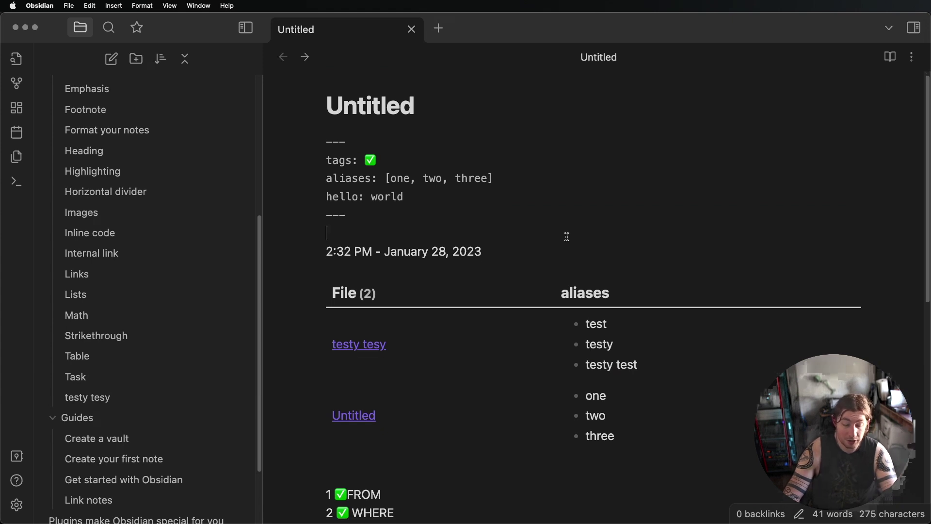
pyautogui.write('hello')
pyautogui.press('Return')
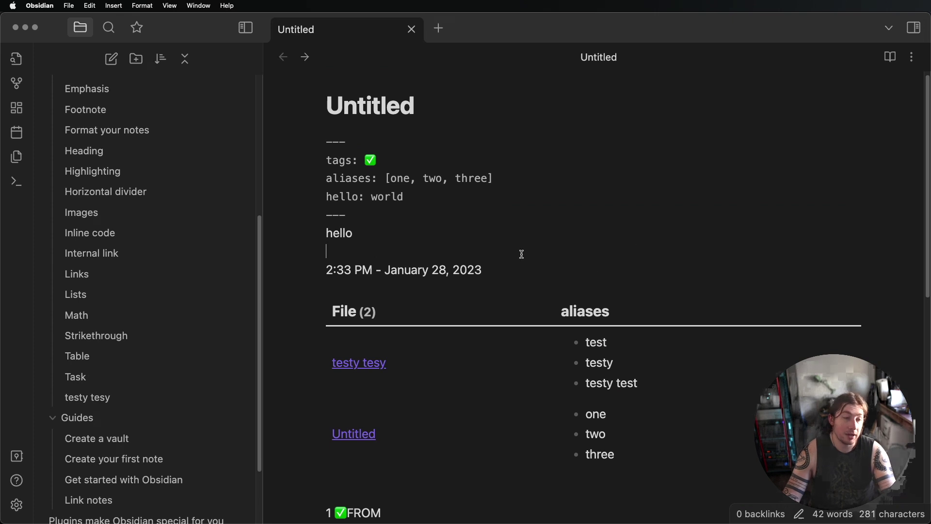
# Review the hello field in the frontmatter and the inline mtime query's rendered output
pyautogui.click(446, 203)
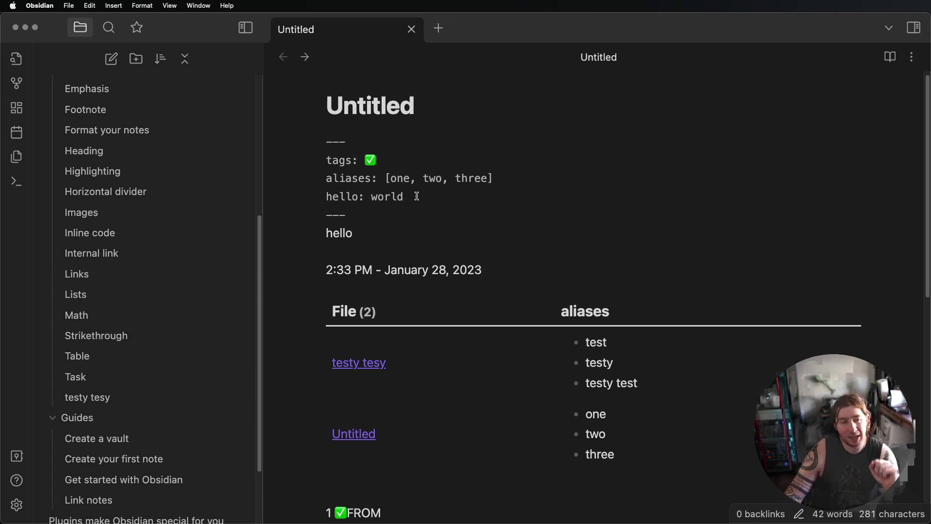
pyautogui.moveTo(419, 196); pyautogui.dragTo(310, 202)
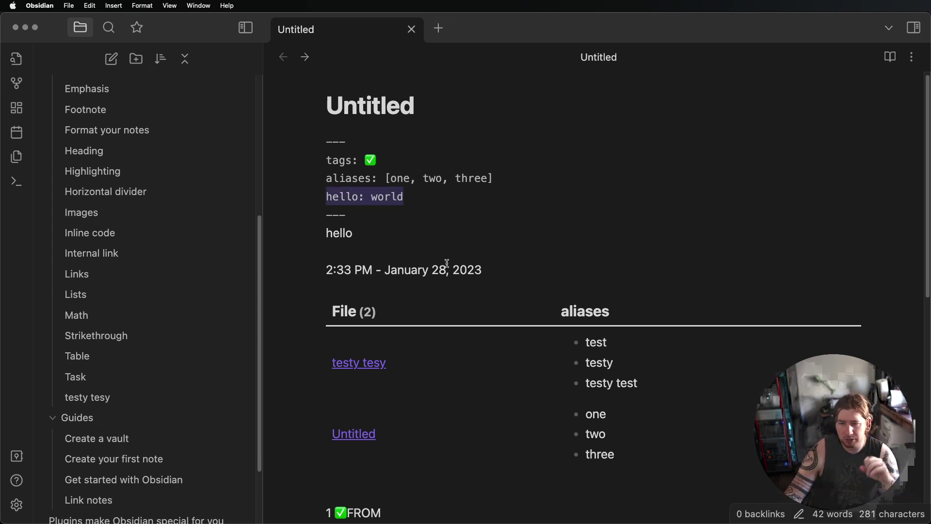
pyautogui.click(397, 247)
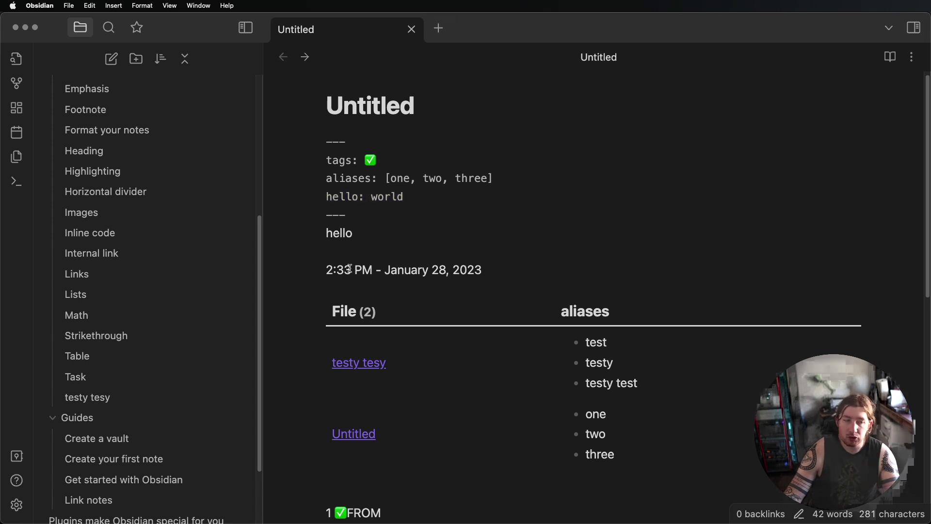
pyautogui.click(485, 268)
pyautogui.click(514, 248)
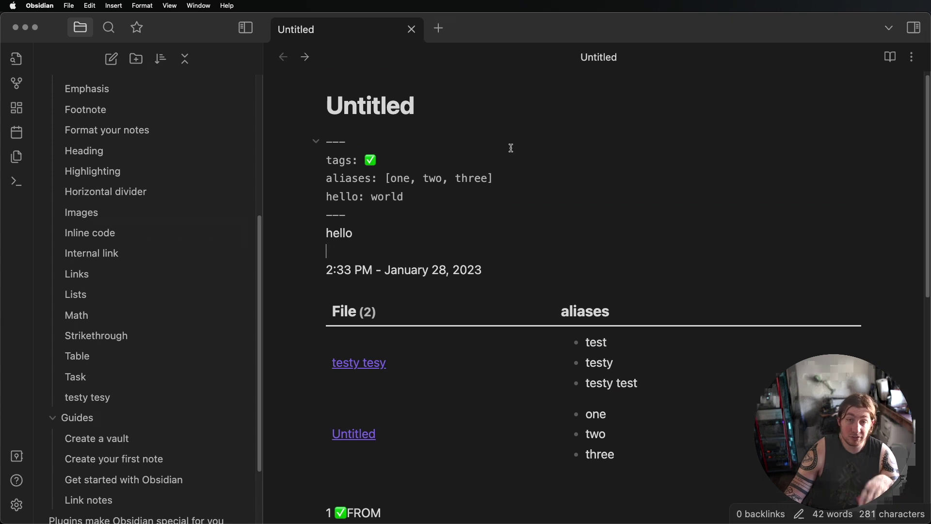
# Change the inline query to `= this.file.hello` and render it
pyautogui.click(507, 268)
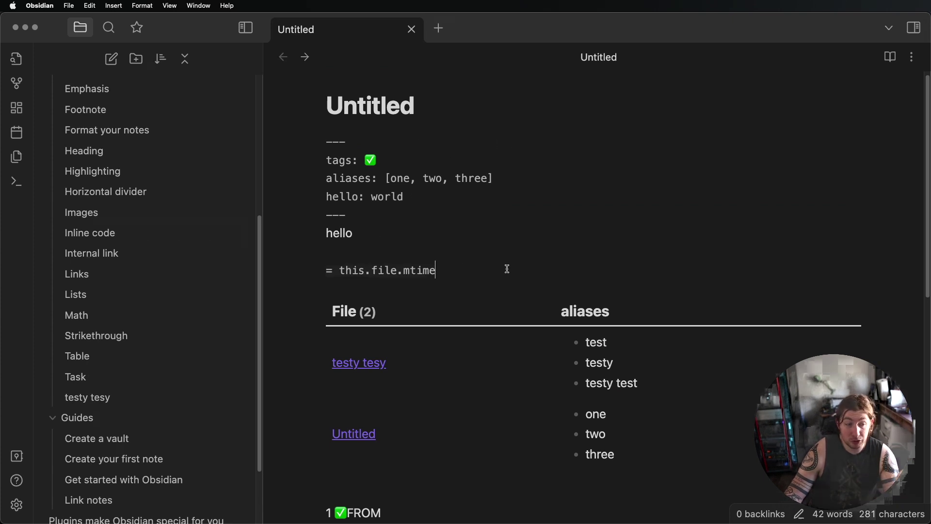
pyautogui.doubleClick(428, 272)
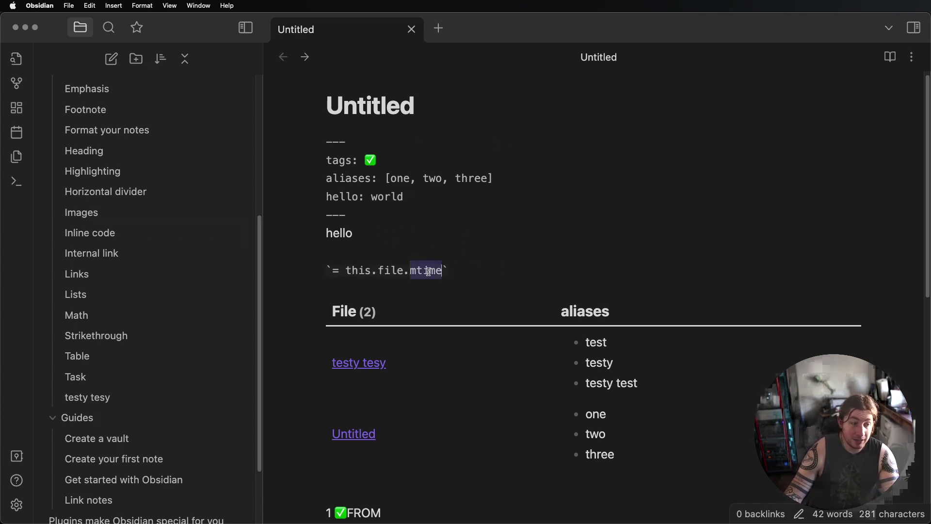
pyautogui.write('hello')
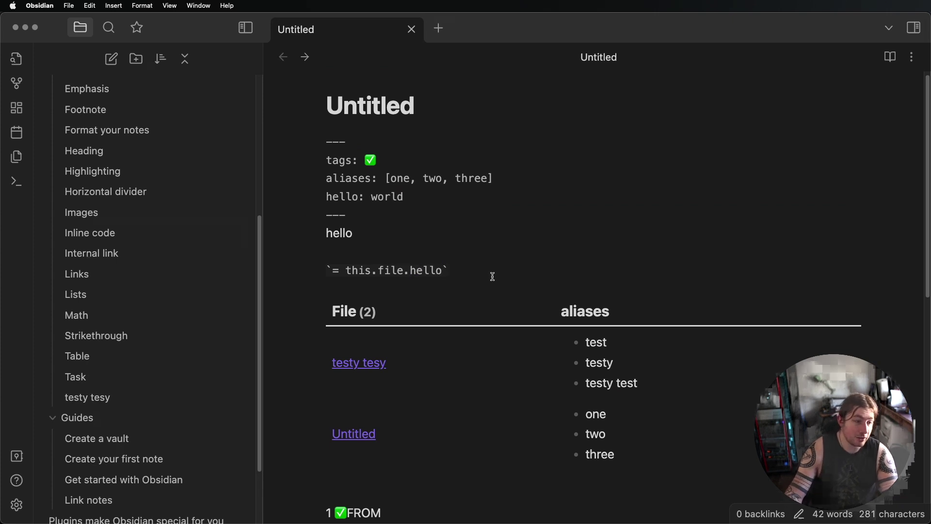
pyautogui.click(405, 197)
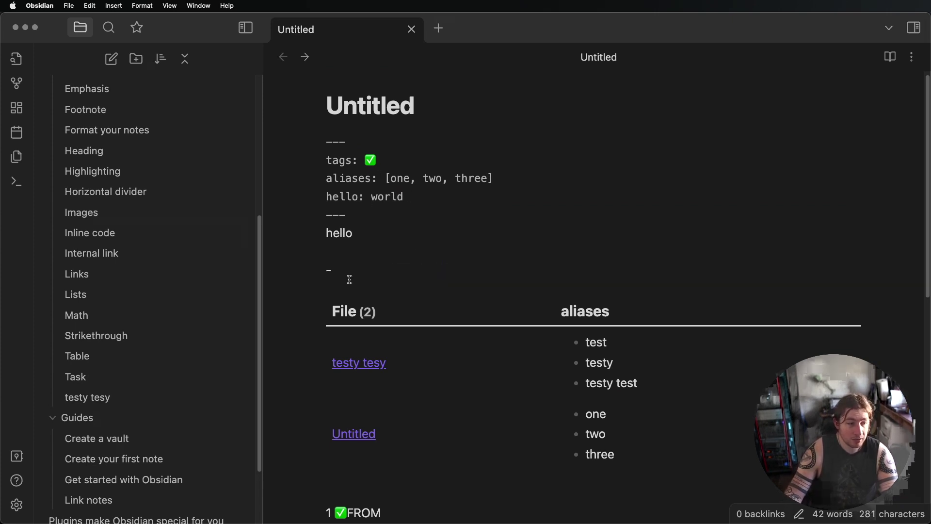
# Remove the hello: world field from the note's frontmatter
pyautogui.click(430, 270)
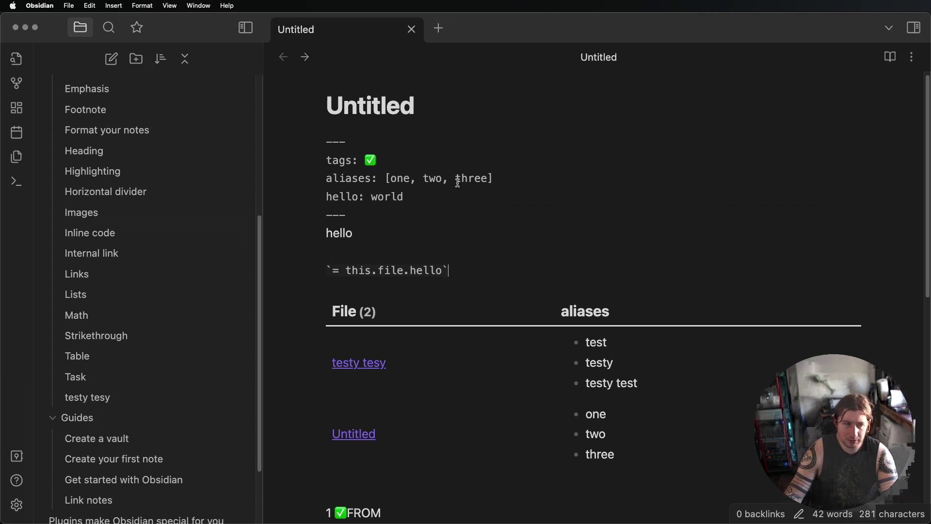
pyautogui.moveTo(403, 197); pyautogui.dragTo(309, 192)
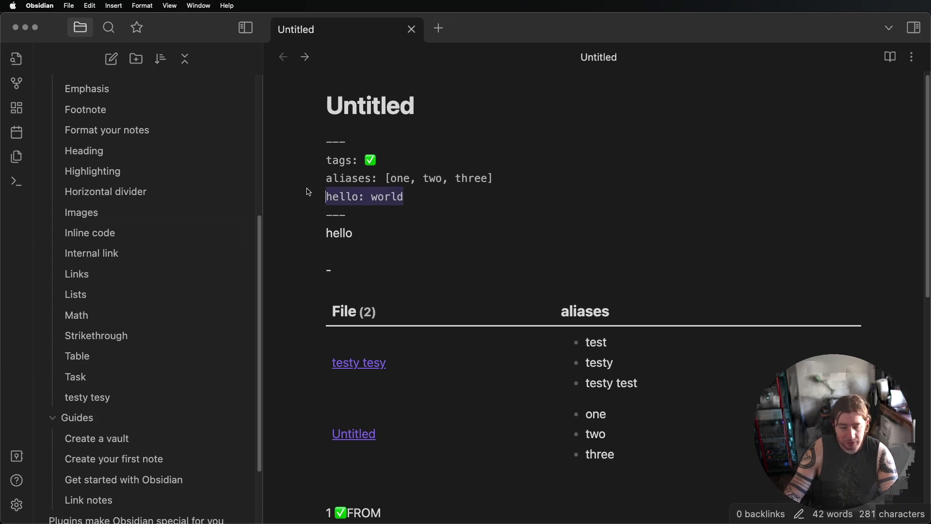
pyautogui.press('BackSpace')
# Try the inline query with the tags field as `= this.file.tags` and render it
pyautogui.click(431, 271)
pyautogui.click(419, 270)
pyautogui.doubleClick(419, 270)
pyautogui.write('tags')
pyautogui.click(455, 235)
# Turn the body line hello below the frontmatter into the inline field hello:: world
pyautogui.click(390, 260)
pyautogui.click(391, 232)
pyautogui.write(':: world')
# Try the inline query as `= this.file.hello` against the inline field, comparing its rendered output and source
pyautogui.click(449, 275)
pyautogui.doubleClick(425, 269)
pyautogui.write('hello')
pyautogui.click(448, 248)
pyautogui.click(407, 270)
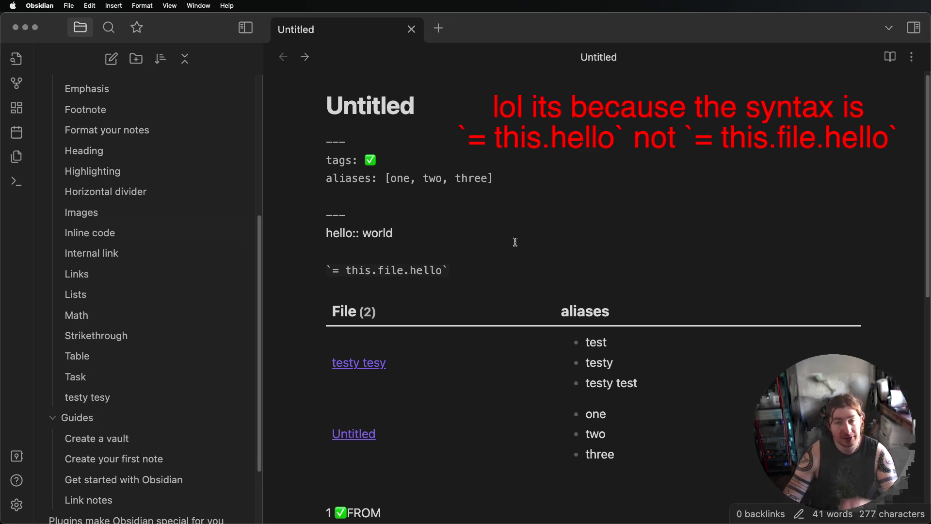
# Insert a blank line between the frontmatter and the hello field, and put the text Today is before the inline query
pyautogui.click(381, 215)
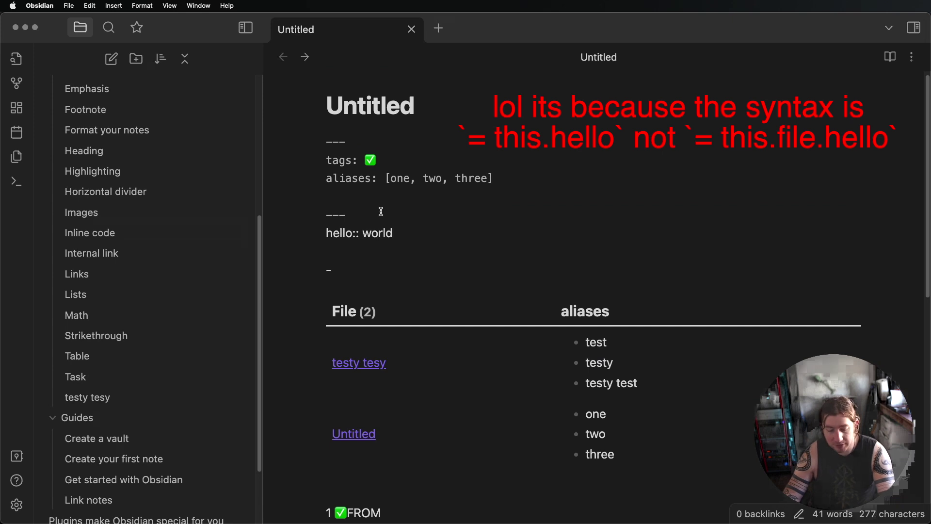
pyautogui.press('Return')
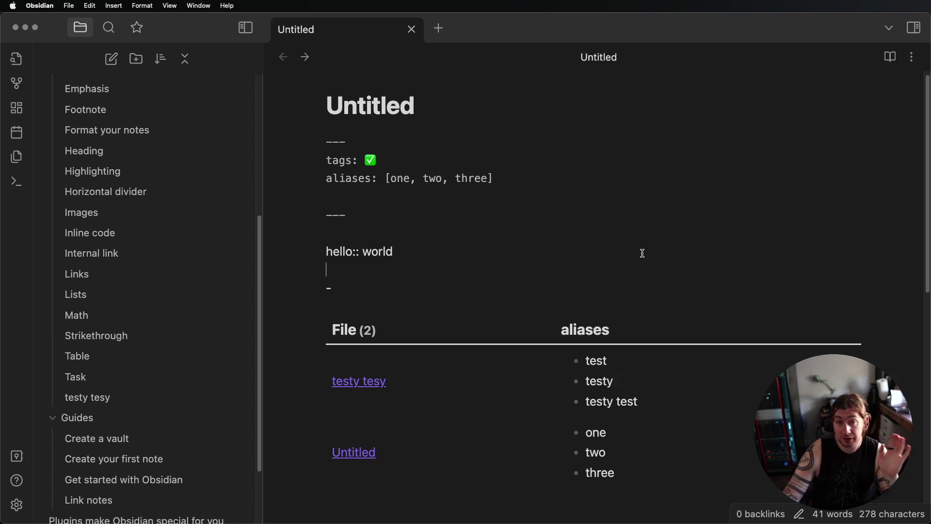
pyautogui.click(459, 287)
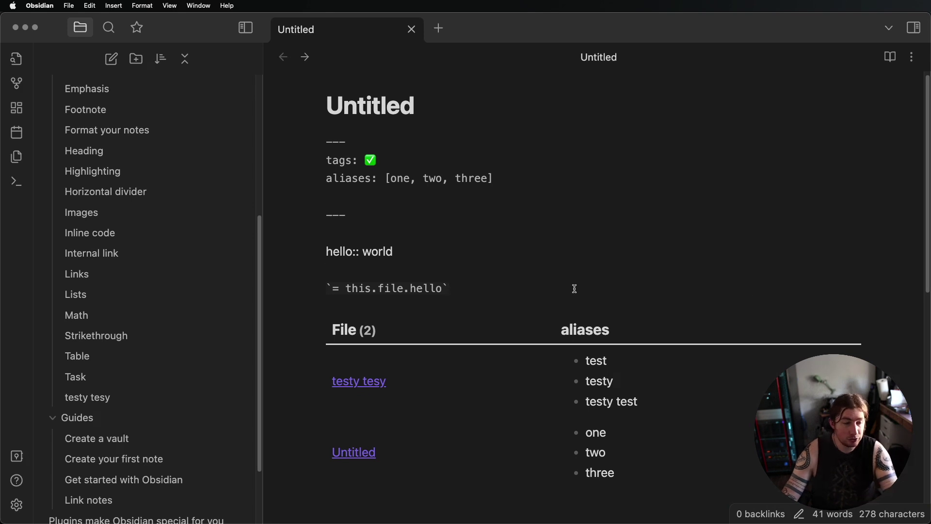
pyautogui.write('Today is')
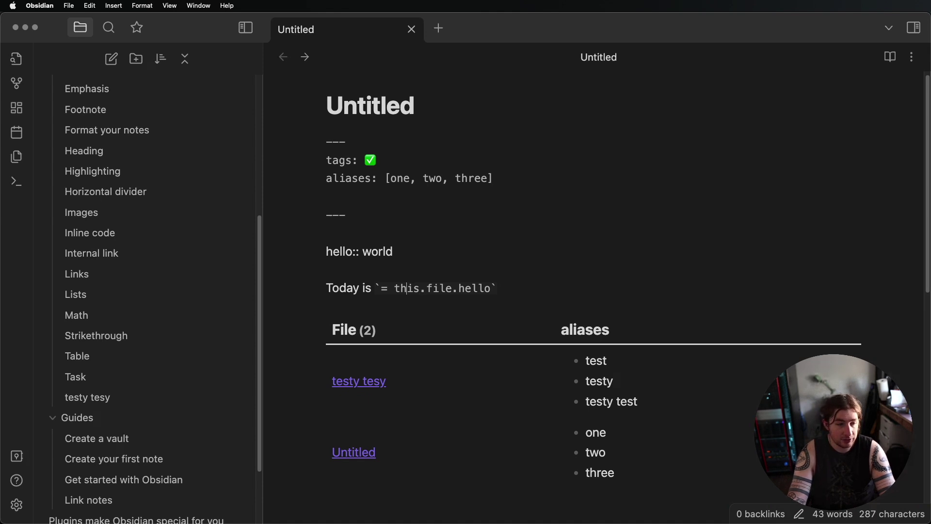
# Replace the inline query's expression with date(today) and render it after the text Today is
pyautogui.hotkey('shift', 'Right')
pyautogui.hotkey('shift', 'Right')
pyautogui.hotkey('shift', 'Right')
pyautogui.hotkey('shift', 'Right')
pyautogui.hotkey('shift', 'Right')
pyautogui.hotkey('shift', 'Right')
pyautogui.hotkey('shift', 'Right')
pyautogui.hotkey('shift', 'Right')
pyautogui.hotkey('shift', 'Right')
pyautogui.hotkey('shift', 'Right')
pyautogui.hotkey('shift', 'Right')
pyautogui.hotkey('shift', 'Right')
pyautogui.hotkey('shift', 'Right')
pyautogui.hotkey('shift', 'Right')
pyautogui.hotkey('shift', 'Right')
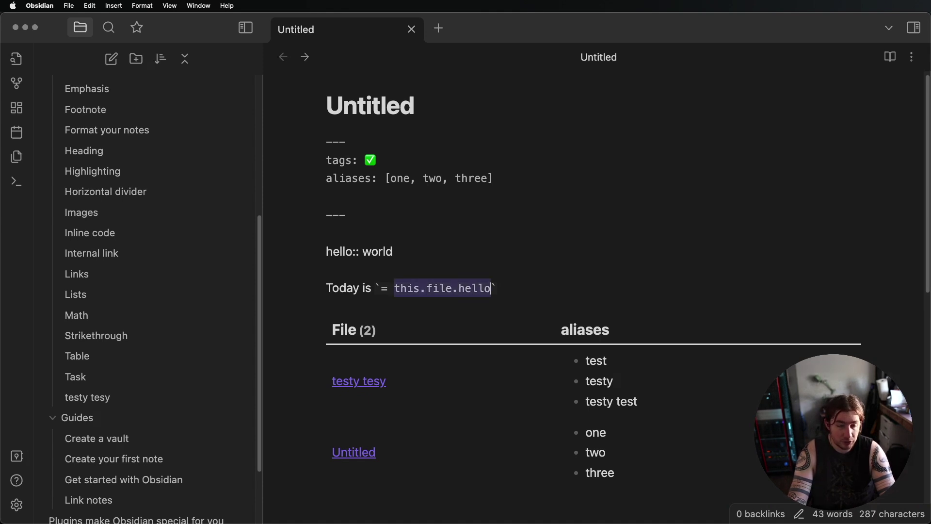
pyautogui.write('date(tod')
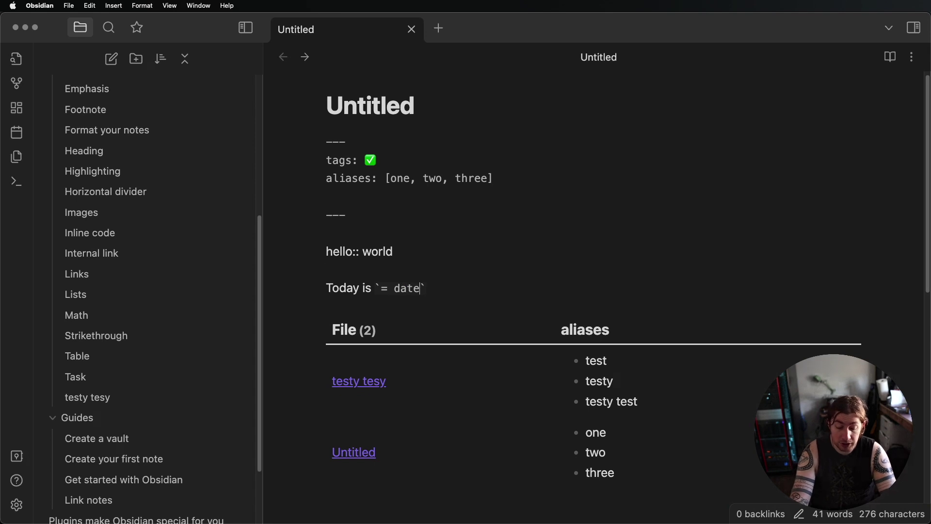
pyautogui.write('ay')
pyautogui.write(')')
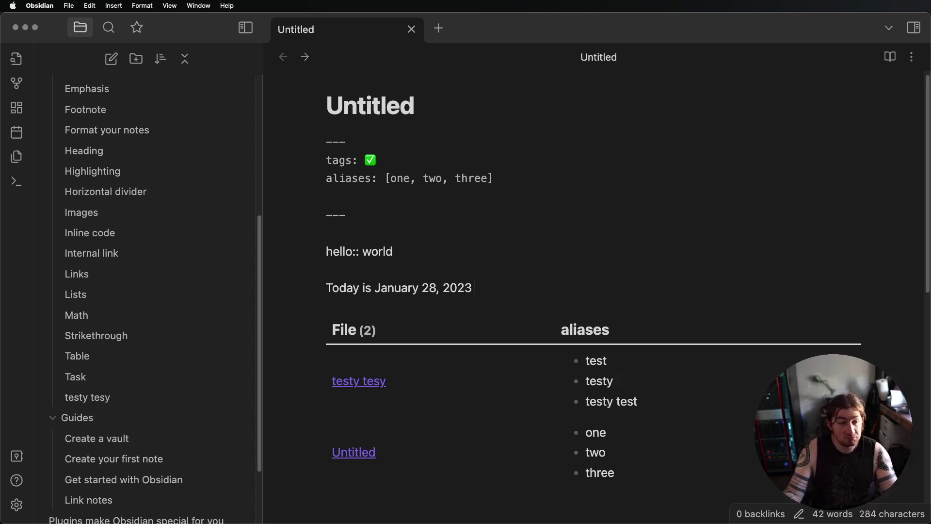
pyautogui.press('Left')
pyautogui.press('Right')
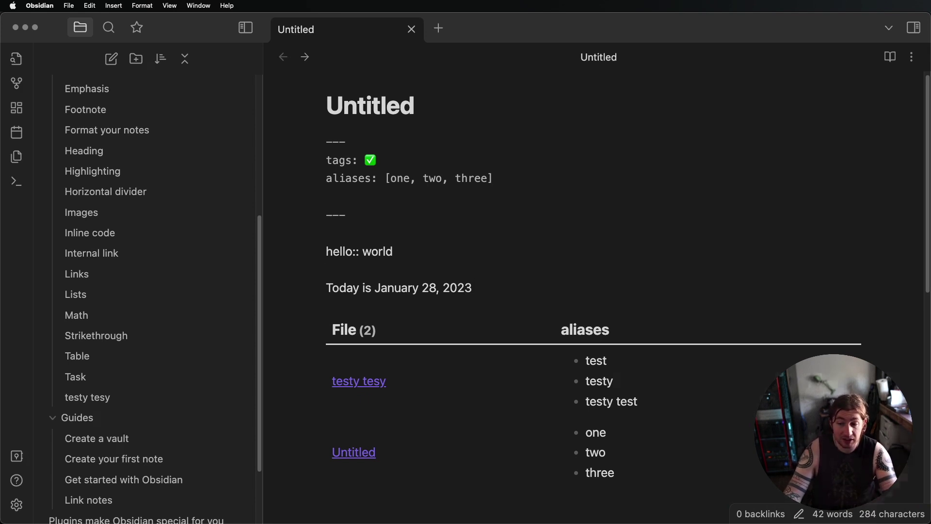
# Try the inline query with only the field name as `= hello` and render it
pyautogui.click(484, 283)
pyautogui.press('BackSpace')
pyautogui.press('BackSpace')
pyautogui.press('BackSpace')
pyautogui.press('BackSpace')
pyautogui.press('BackSpace')
pyautogui.press('BackSpace')
pyautogui.press('BackSpace')
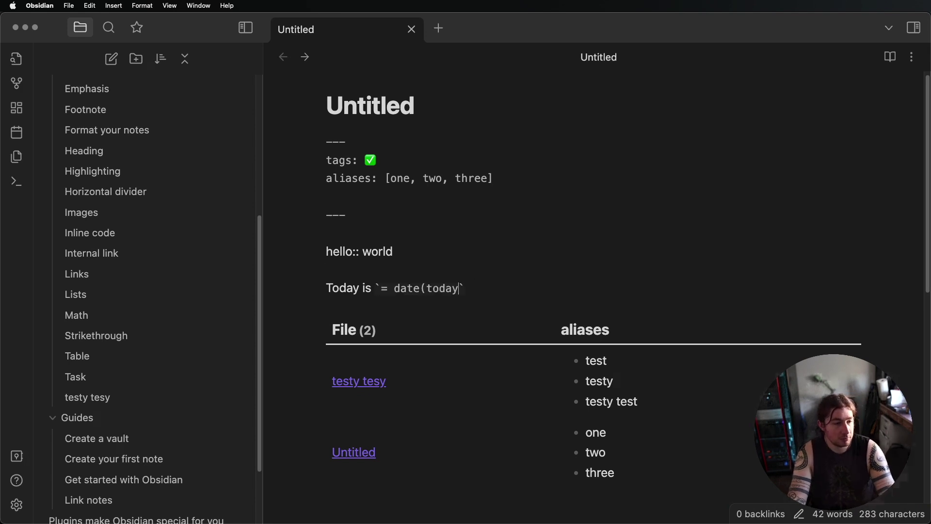
pyautogui.press('BackSpace')
pyautogui.press('BackSpace')
pyautogui.press('BackSpace')
pyautogui.press('BackSpace')
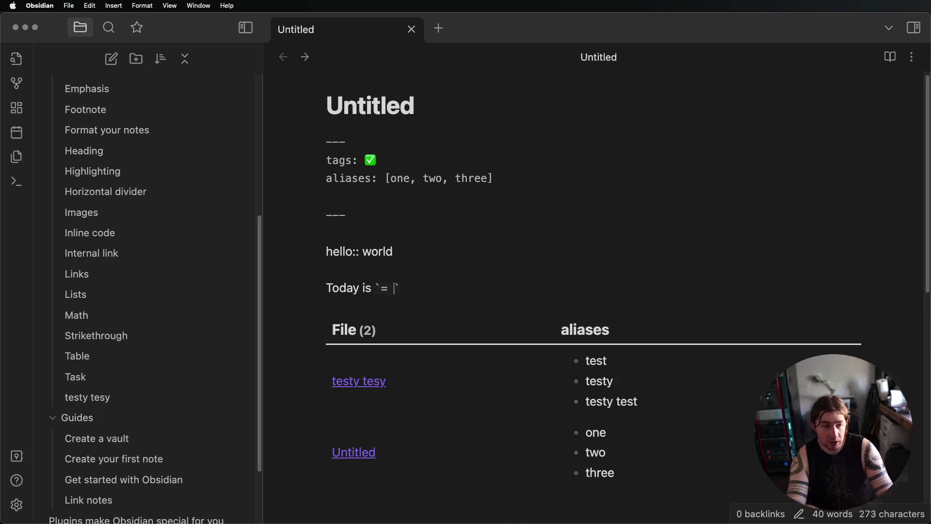
pyautogui.write('hello')
pyautogui.press('Up')
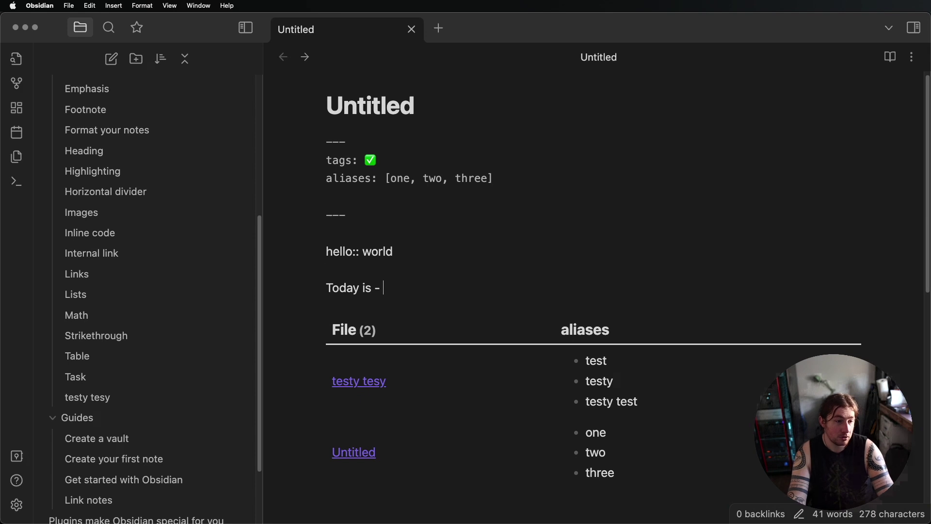
# Change the inline query to `= this.file.steps` and render it
pyautogui.click(432, 288)
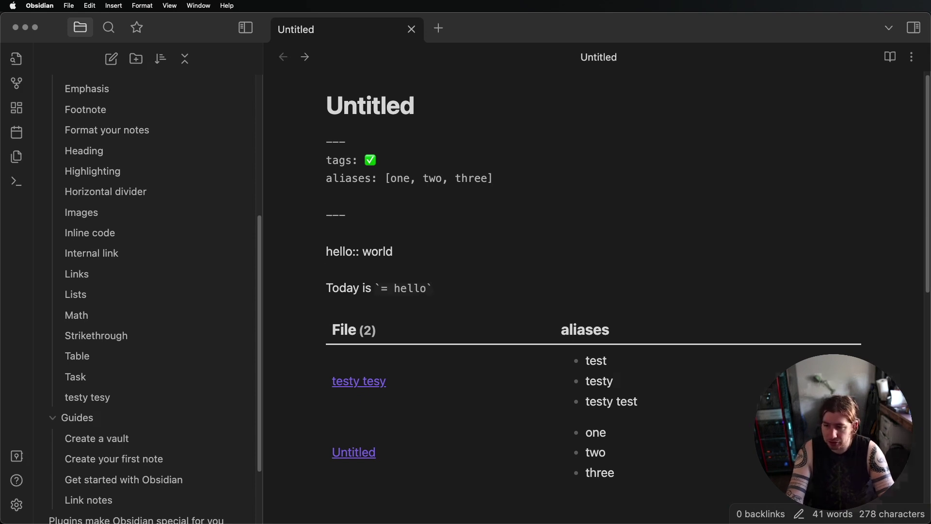
pyautogui.hotkey('alt', 'BackSpace')
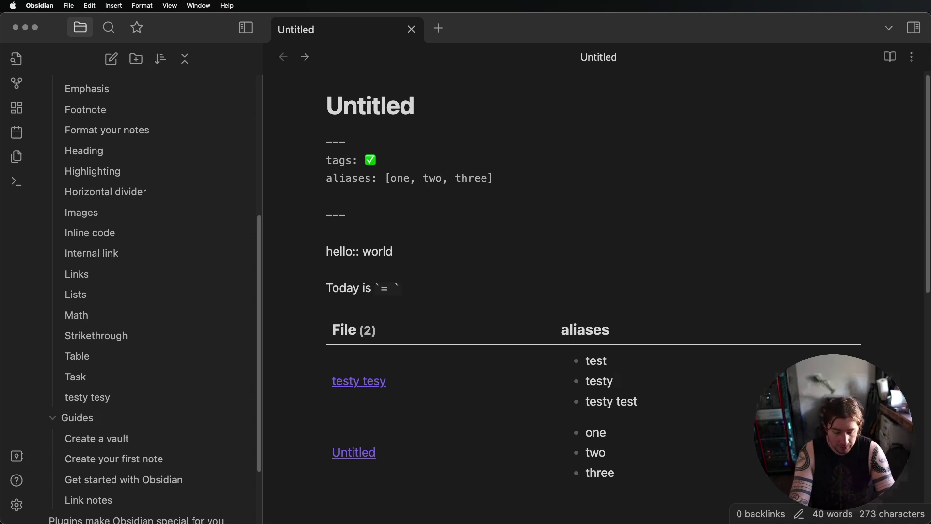
pyautogui.write('this.file.')
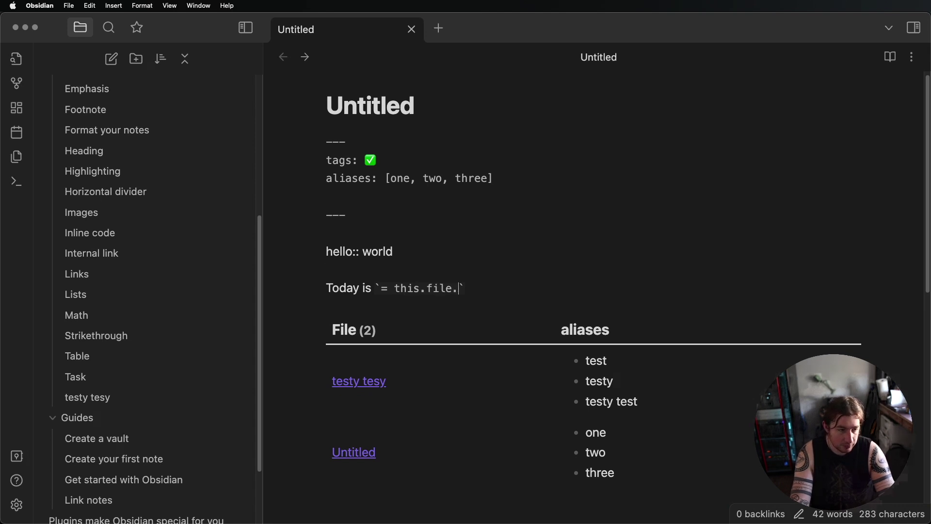
pyautogui.write('steps')
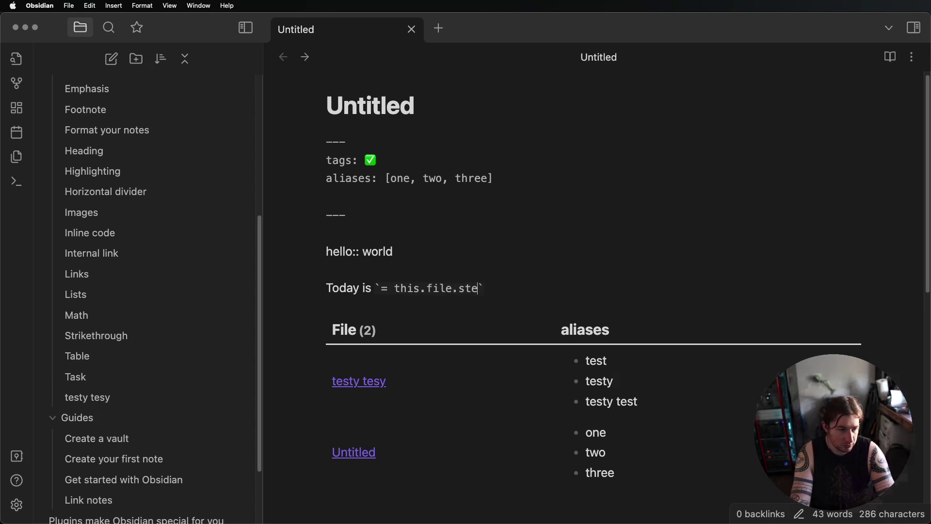
pyautogui.click(326, 269)
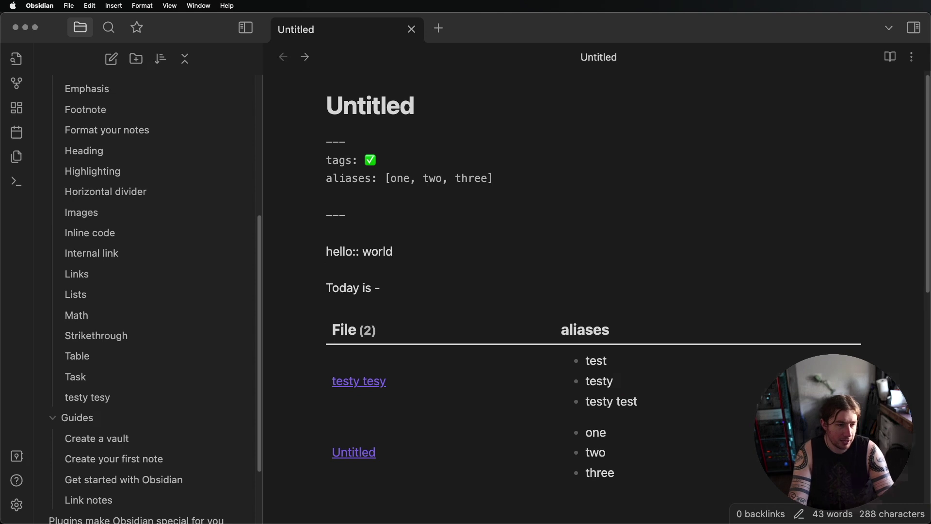
# Replace the hello:: world line with the inline field steps:: 99999
pyautogui.doubleClick(383, 251)
pyautogui.write('"')
pyautogui.press('Right')
pyautogui.press('super+BackSpace')
pyautogui.write('steps')
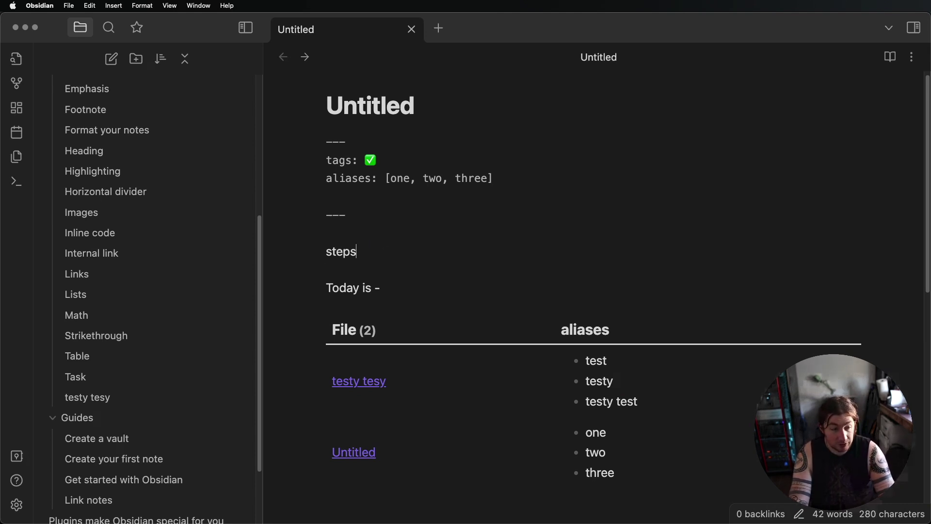
pyautogui.write(': : 99999')
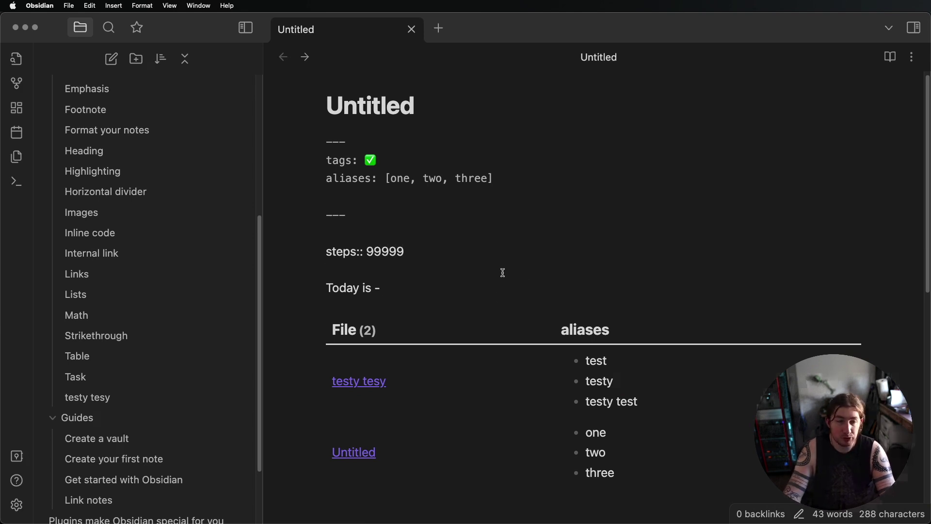
# Remove the file part from the inline query so it reads `= this.steps`, and render it
pyautogui.press('BackSpace')
pyautogui.write('`= this.file.steps`')
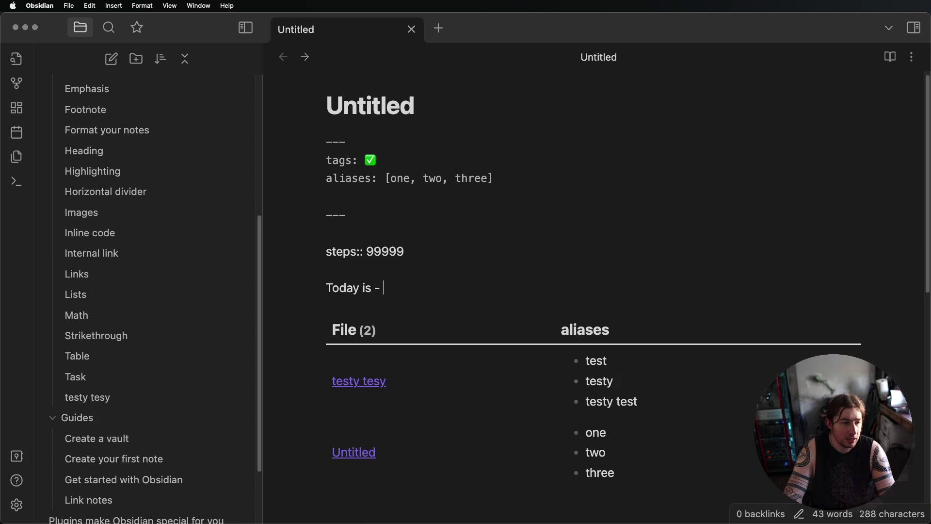
pyautogui.press('Left')
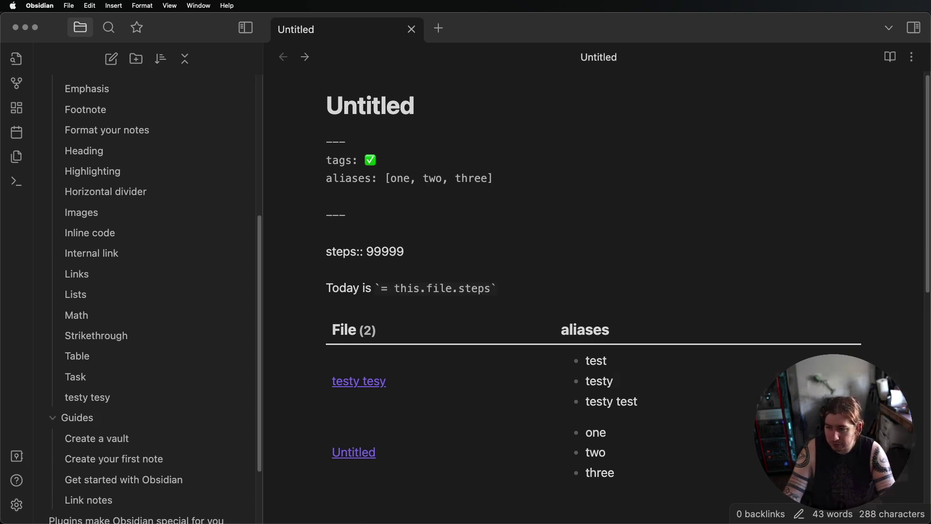
pyautogui.press('super+Tab')
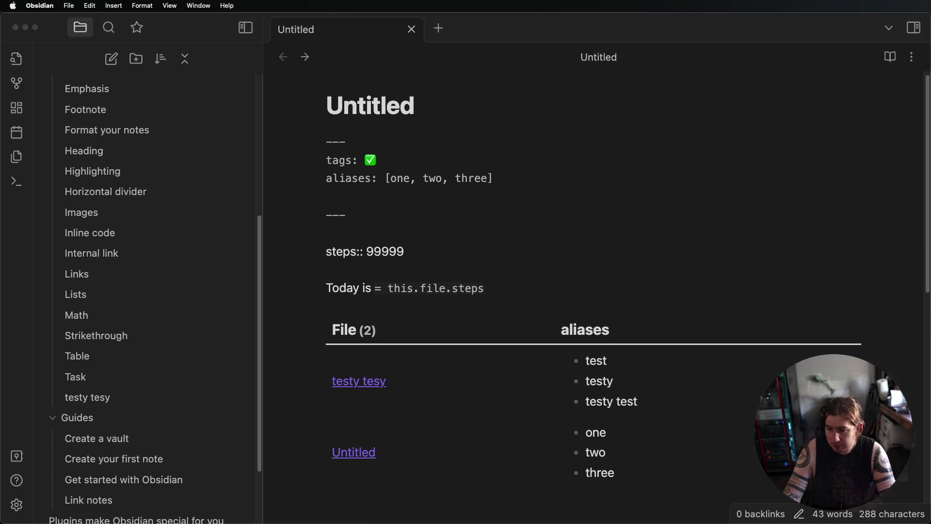
pyautogui.click(438, 290)
pyautogui.doubleClick(438, 290)
pyautogui.press('BackSpace')
pyautogui.press('BackSpace')
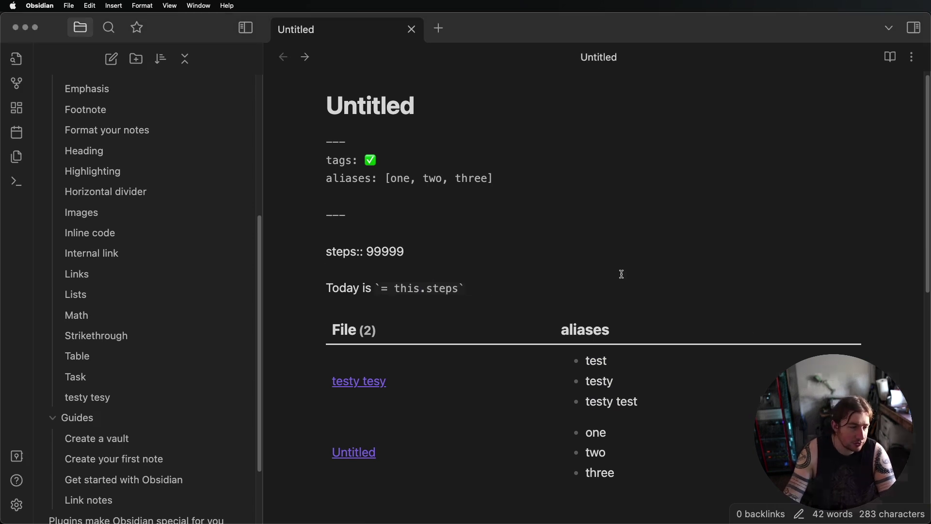
pyautogui.click(436, 270)
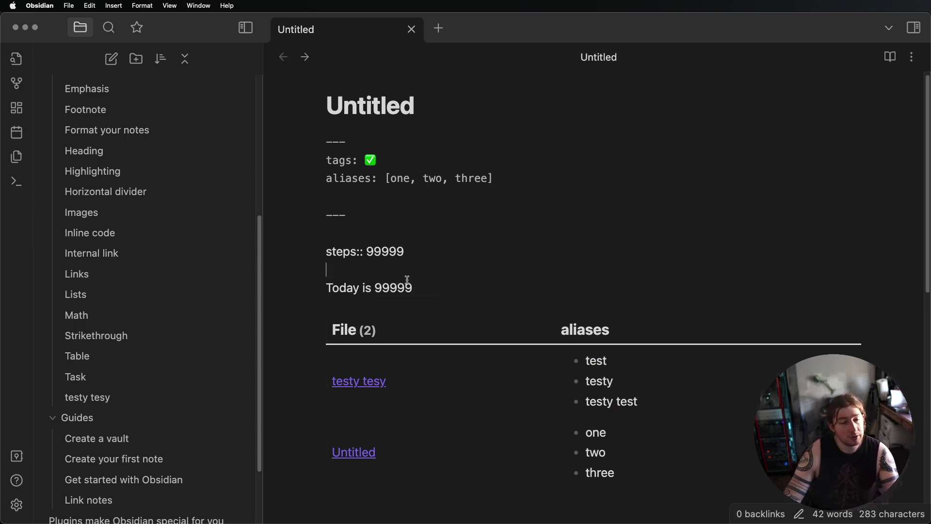
# Add the inline field hello:: world below the steps field, followed by a blank line
pyautogui.click(435, 292)
pyautogui.click(367, 252)
pyautogui.click(364, 270)
pyautogui.write('hello:: world')
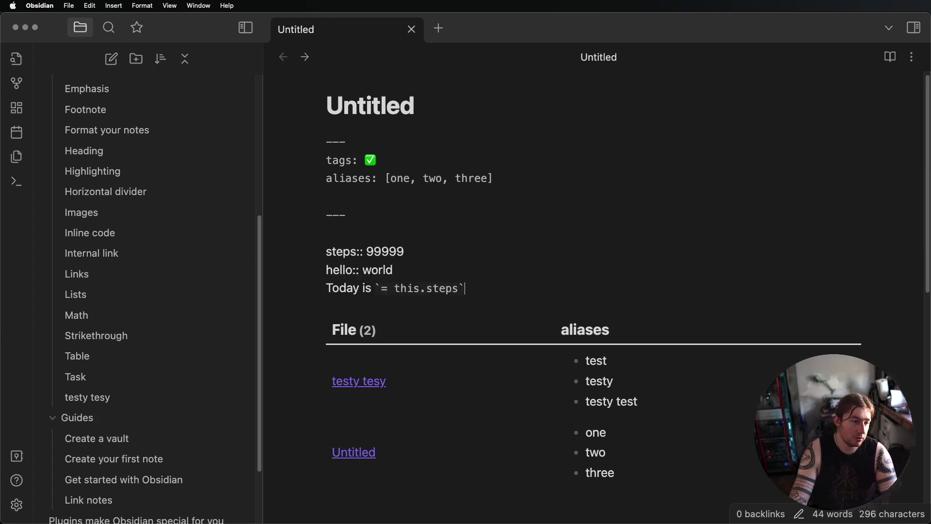
pyautogui.press('Return')
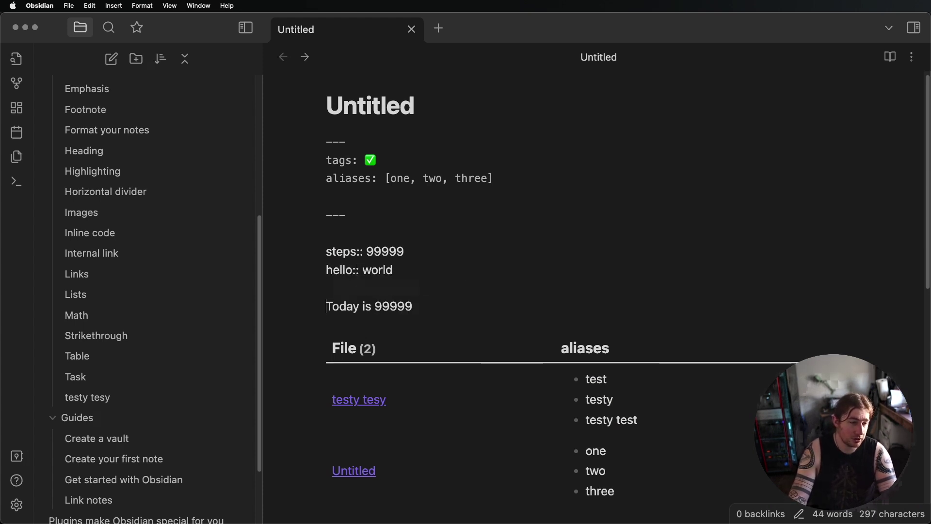
# Change the inline query to `= this.hello` and render it
pyautogui.hotkey('alt', 'BackSpace')
pyautogui.write('hello')
pyautogui.press('Up')
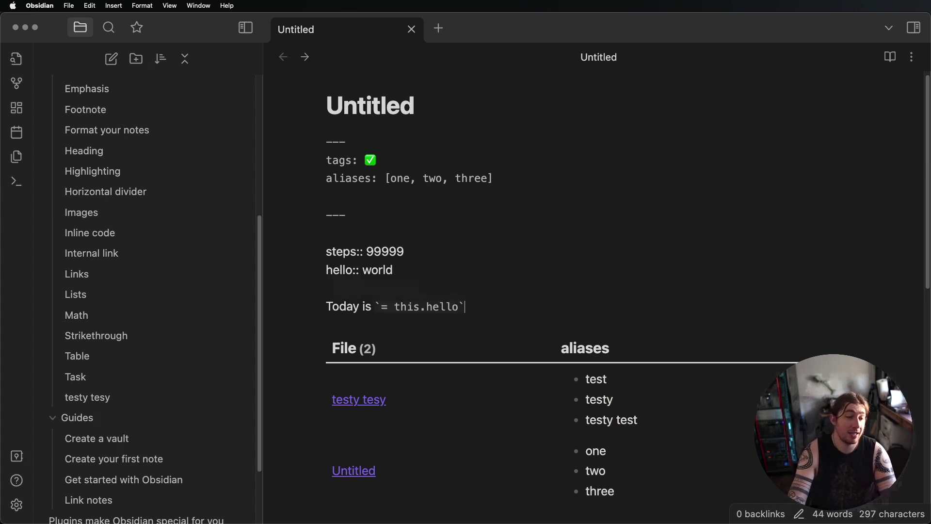
# Set the inline query back to `= this.steps` and render it
pyautogui.hotkey('alt', 'BackSpace')
pyautogui.write('steps')
pyautogui.press('Down')
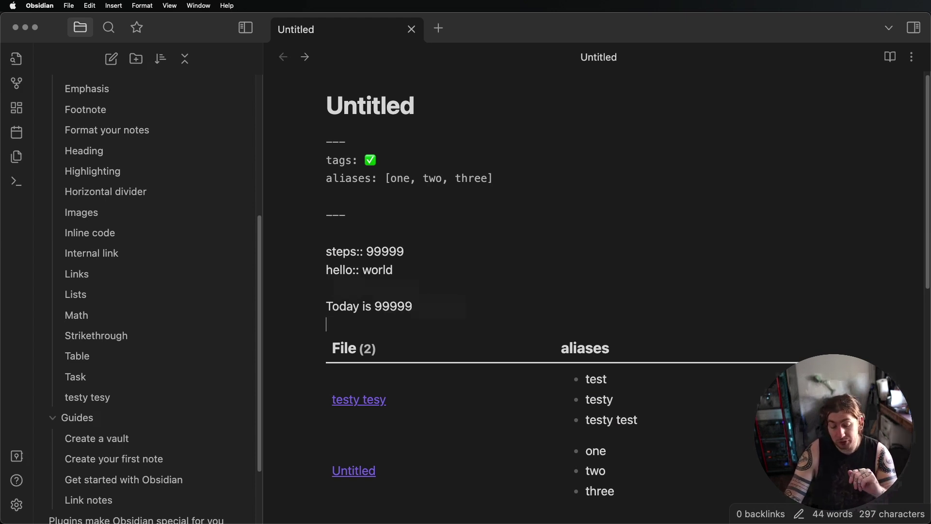
# Add two blank lines between the Today is line and the Dataview table
pyautogui.press('Return')
pyautogui.press('Return')
pyautogui.press('Up')
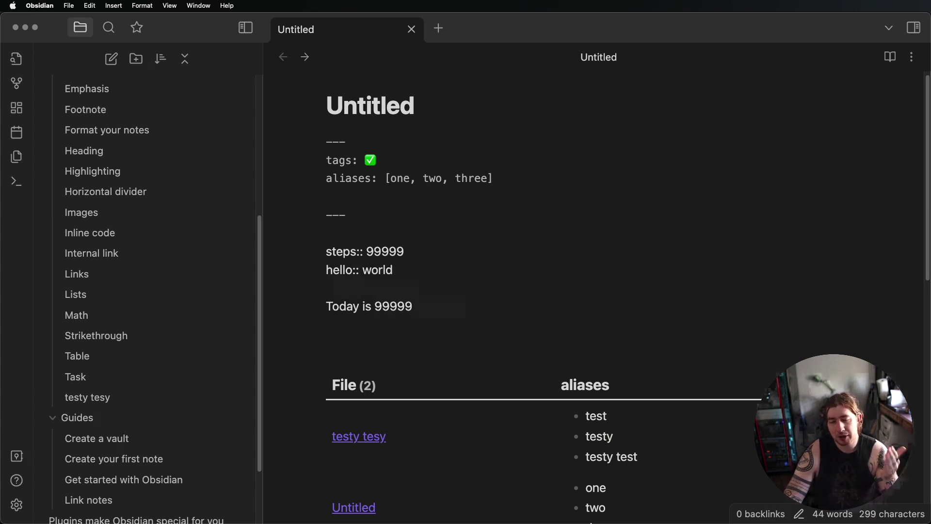
# Set the steps inline field to 9999 and check the inline query that references it
pyautogui.click(373, 251)
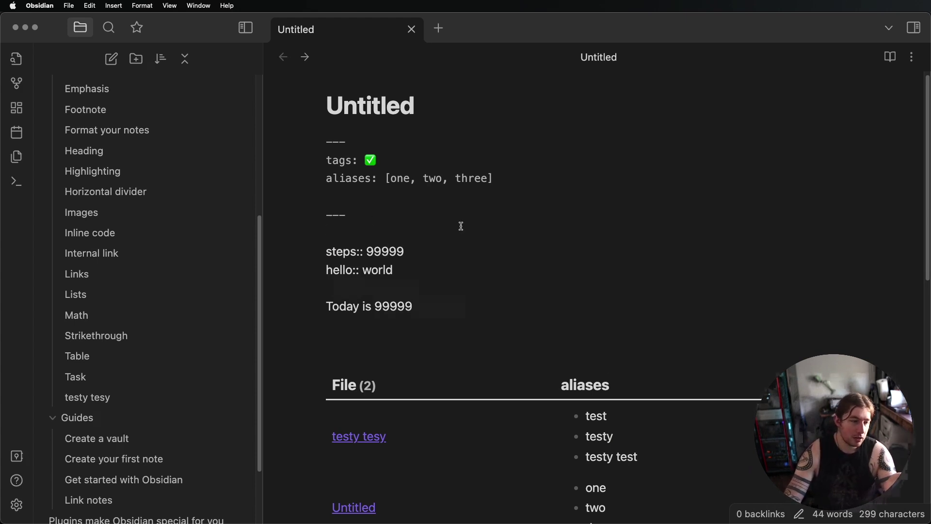
pyautogui.press('BackSpace')
pyautogui.click(433, 321)
pyautogui.click(434, 293)
pyautogui.click(410, 306)
pyautogui.click(374, 334)
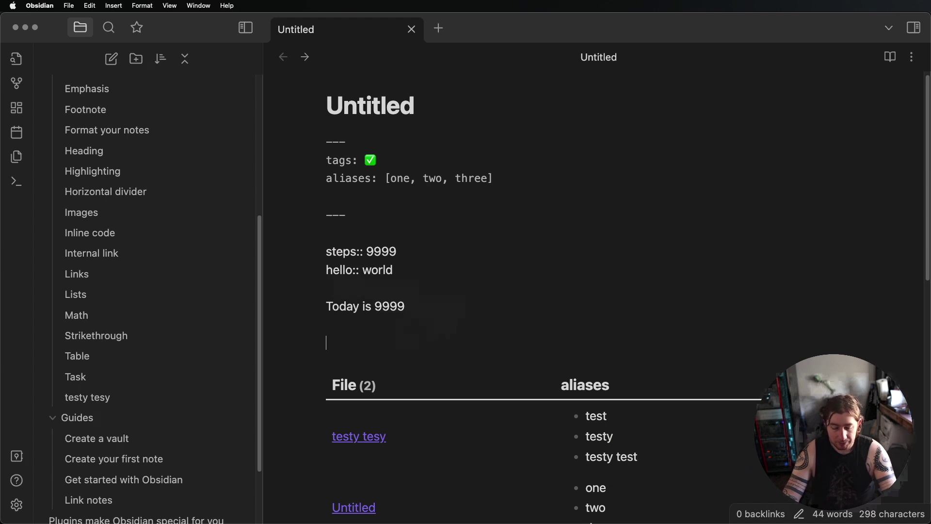
pyautogui.write('G')
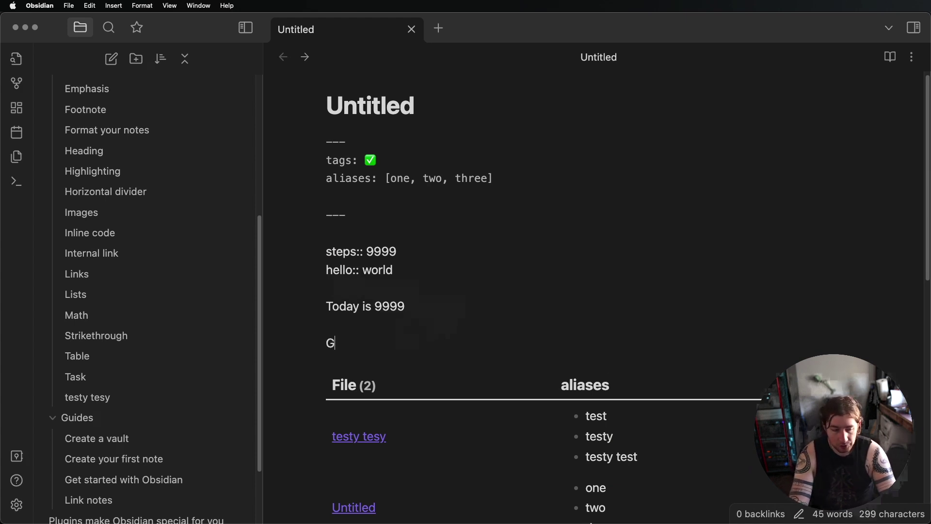
pyautogui.press('BackSpace')
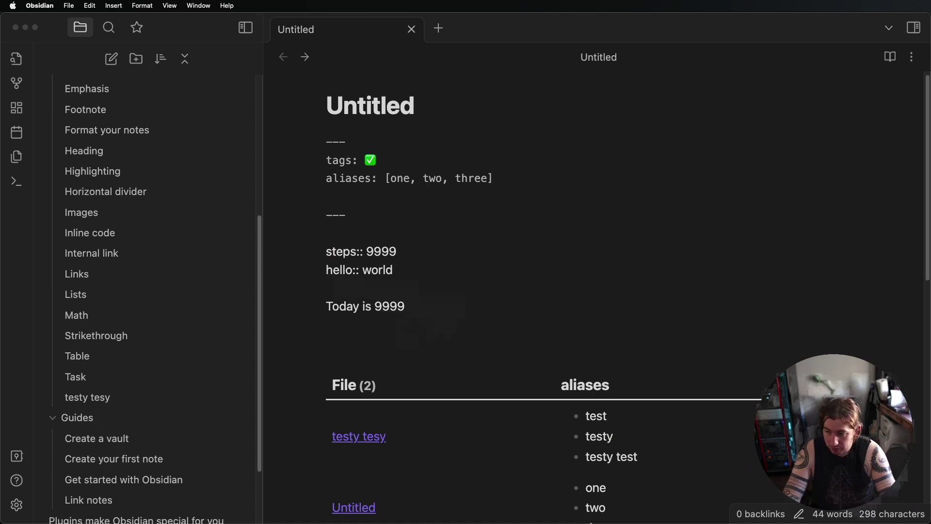
# Add the line 🏃 Goal reached? `= choice(this.steps > 10000, "YES!", "**No**, get moving!")` above the Dataview table and render it
pyautogui.click(476, 359)
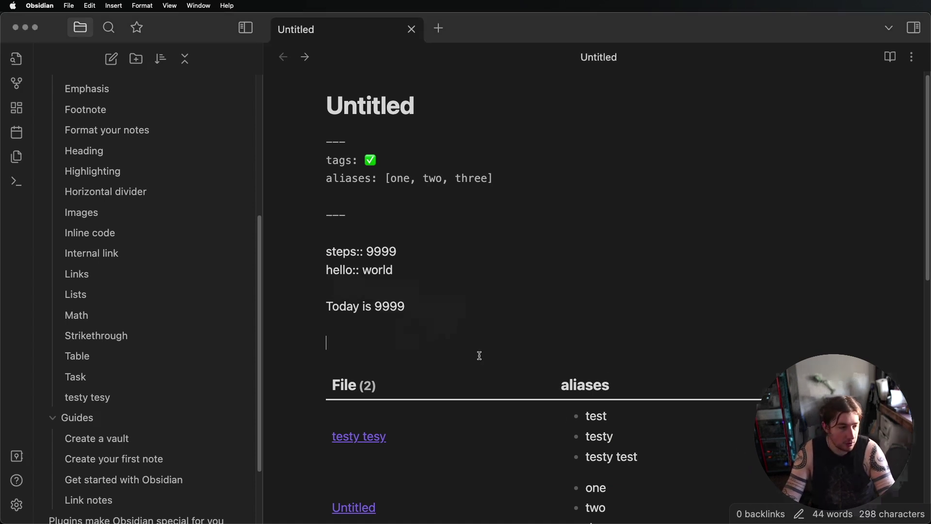
pyautogui.write('🏃 Goal reached? `= choice(this.steps > 10000, "YES!", "**No**, get moving!")`')
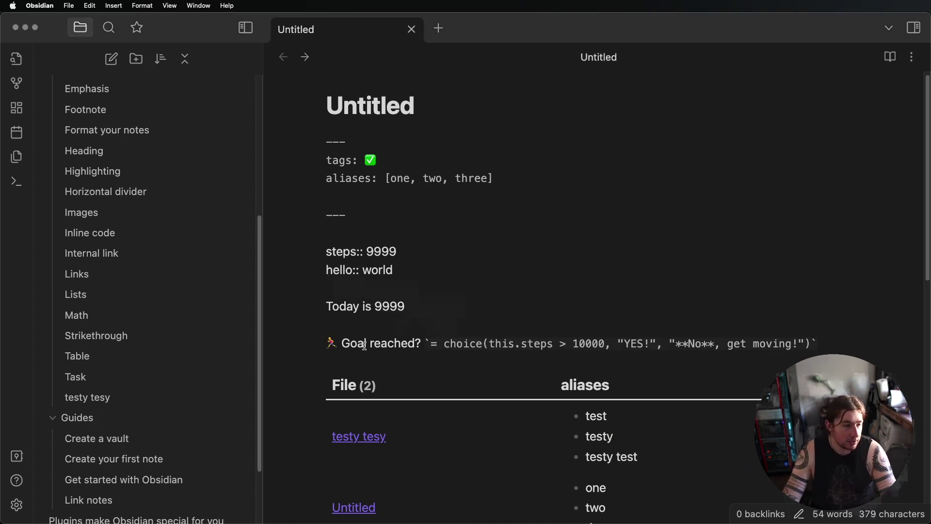
pyautogui.click(330, 343)
pyautogui.click(353, 343)
pyautogui.click(447, 343)
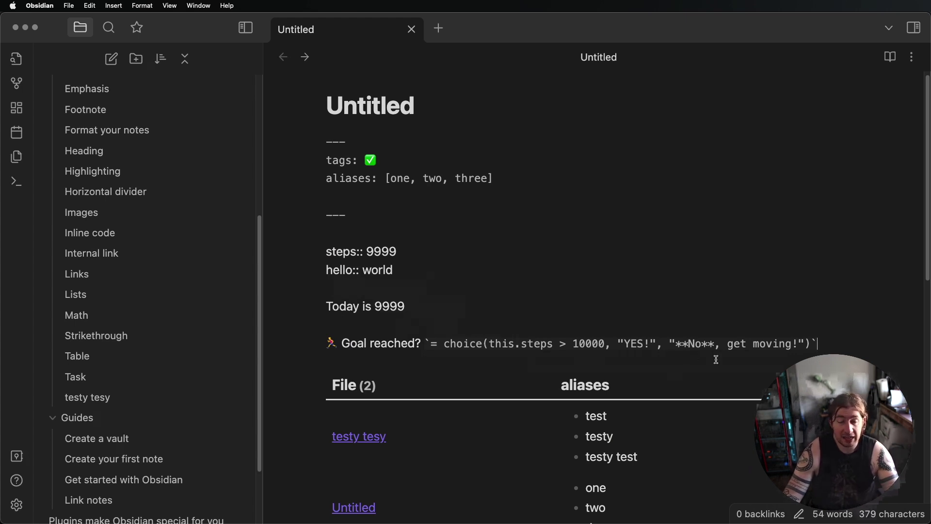
pyautogui.click(703, 361)
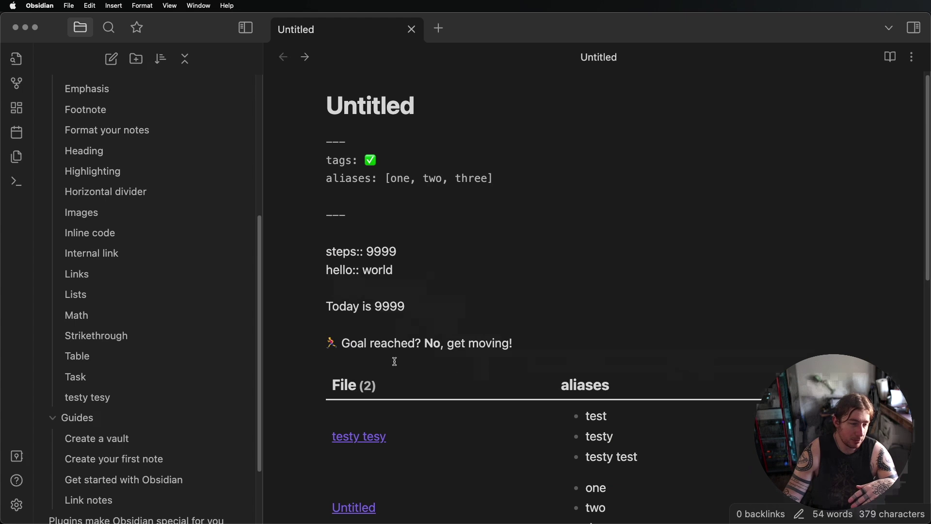
pyautogui.click(410, 344)
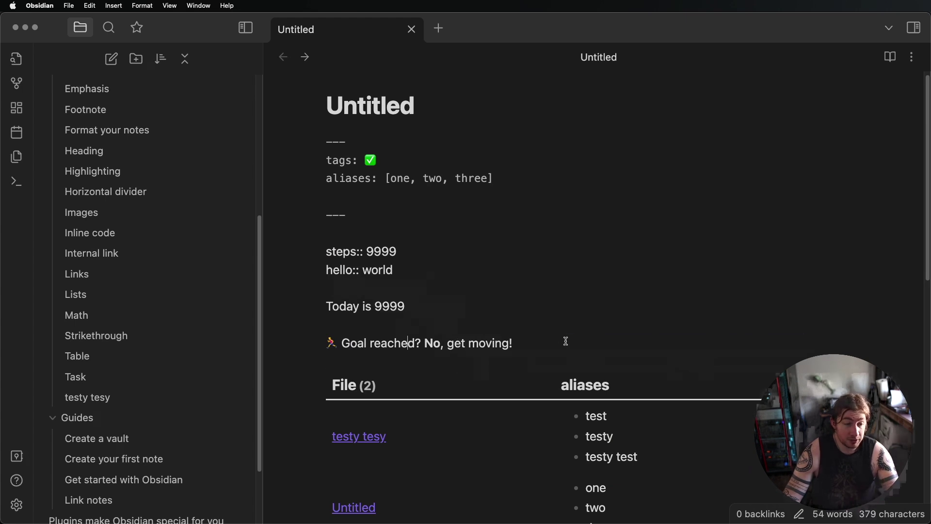
pyautogui.click(557, 341)
# Set the steps inline field to 99999 and check the Goal reached inline query that depends on it
pyautogui.click(466, 301)
pyautogui.click(364, 251)
pyautogui.write('0')
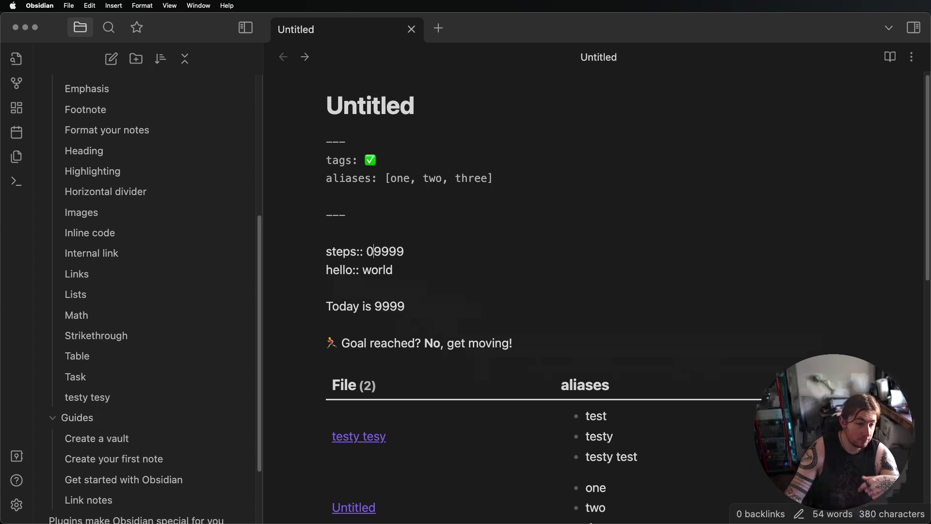
pyautogui.press('BackSpace')
pyautogui.write('9')
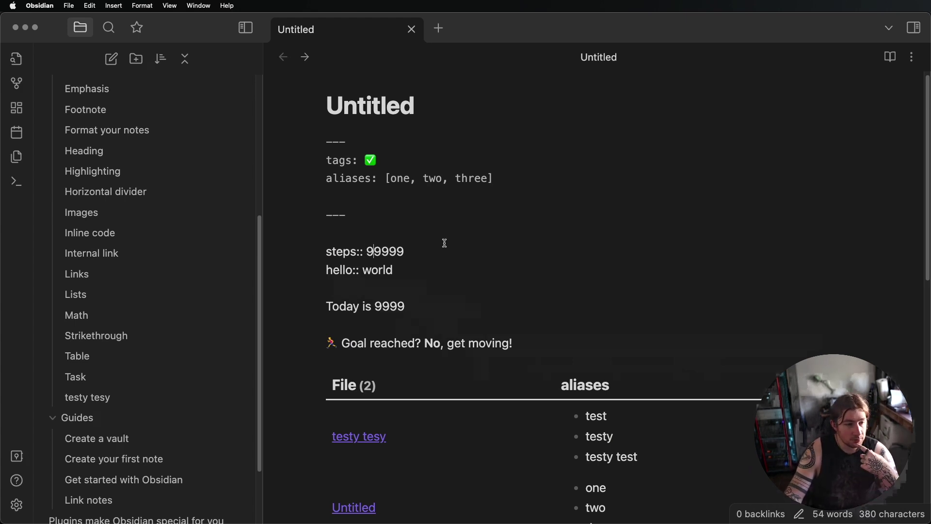
pyautogui.click(465, 334)
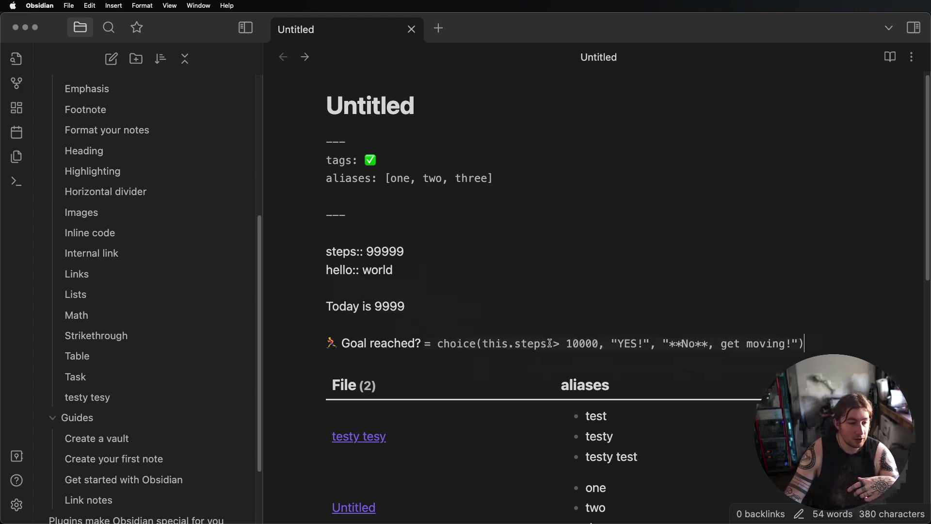
pyautogui.click(572, 302)
pyautogui.click(545, 339)
pyautogui.click(524, 353)
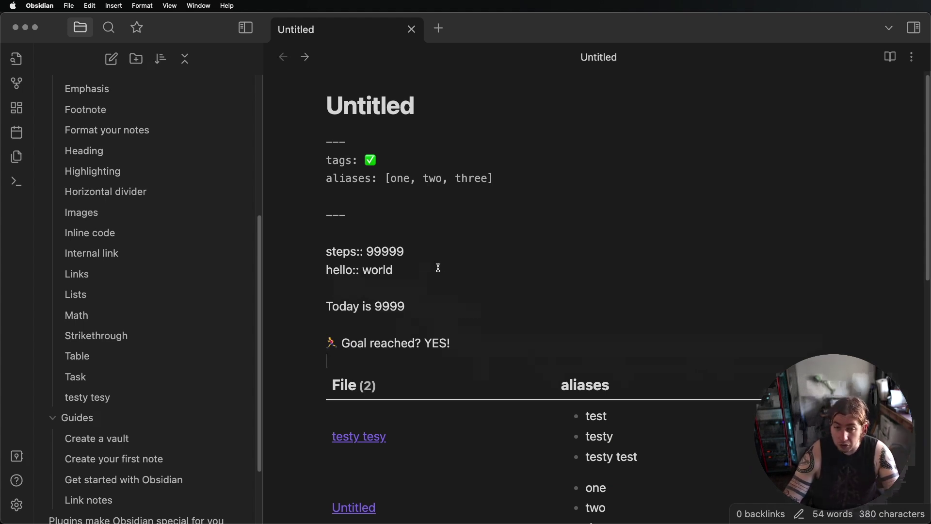
pyautogui.click(504, 343)
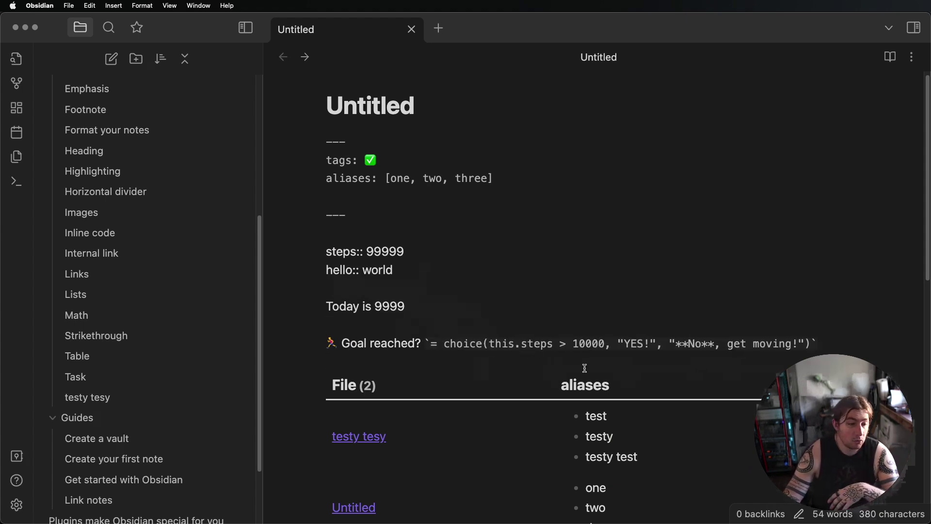